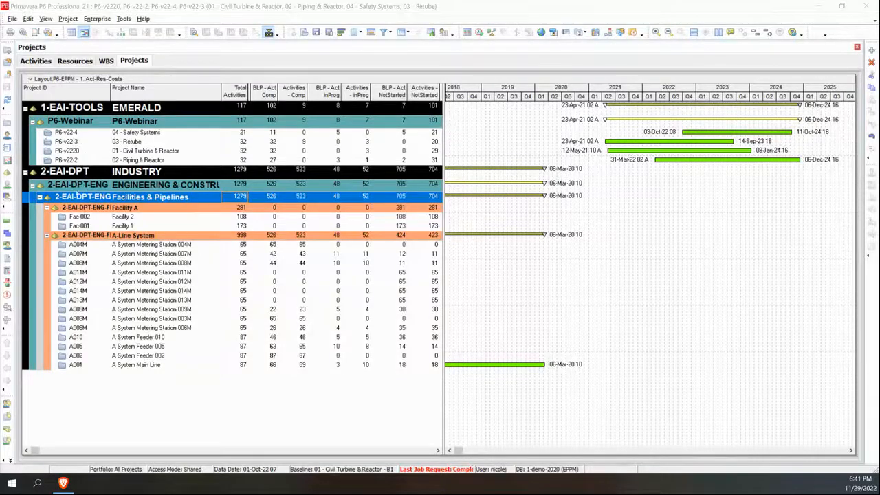
- Examine the projects listed under the P6-Webinar group
click(79, 133)
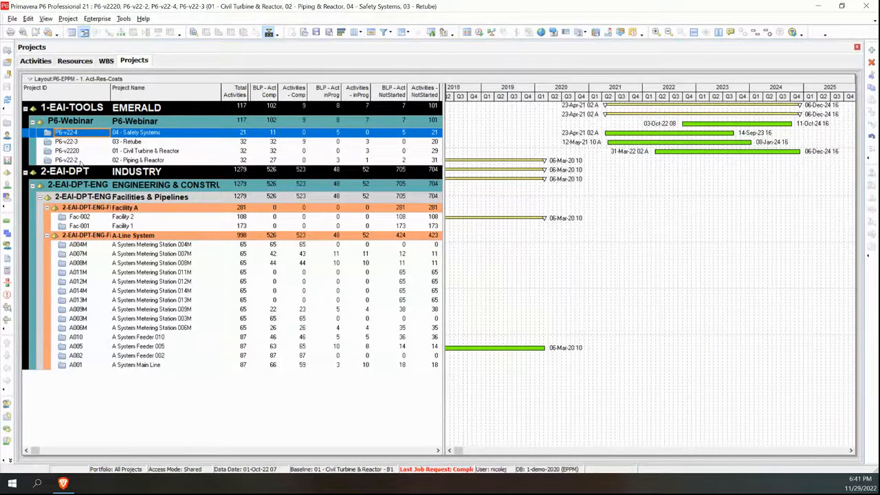
click(80, 160)
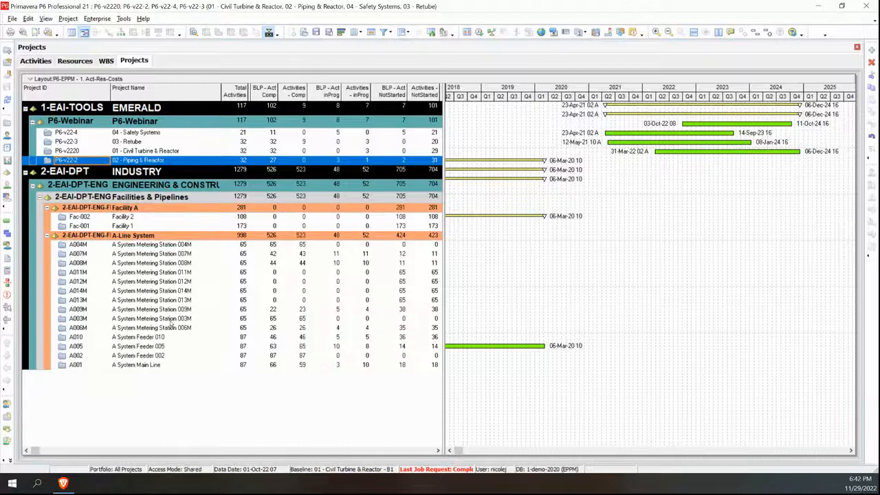
ctrl+click(72, 121)
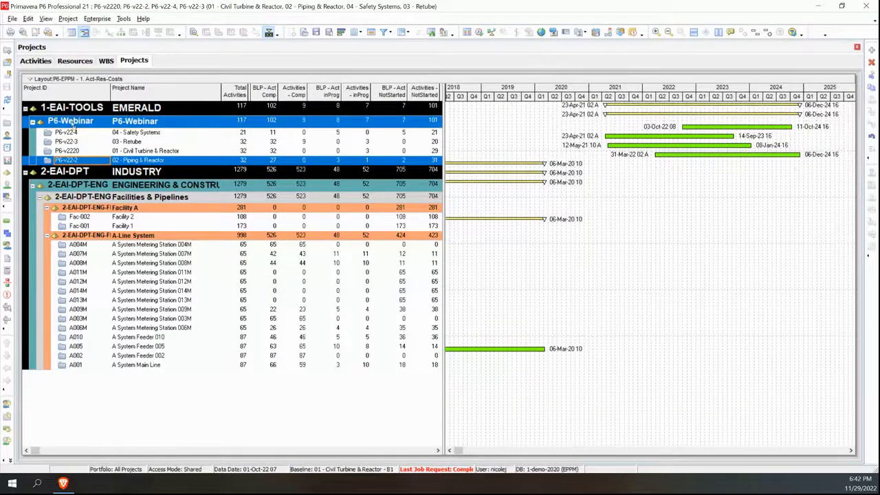
shift+click(98, 153)
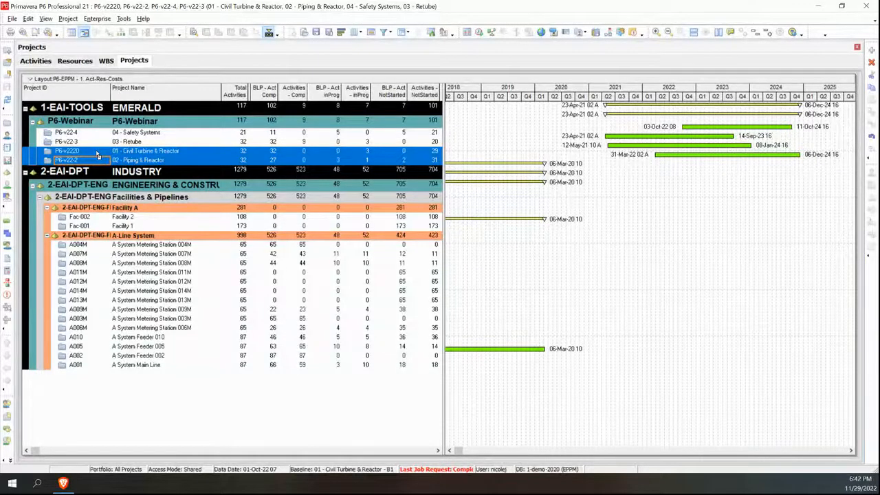
drag(96, 153, 167, 127)
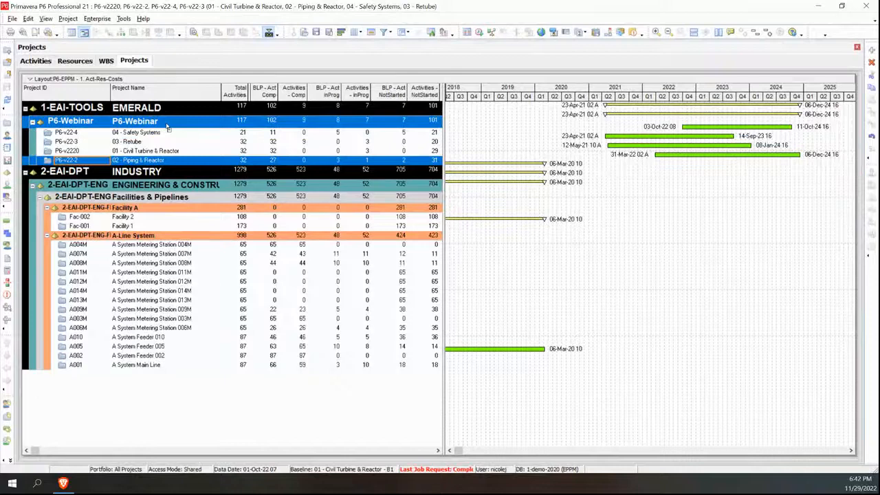
drag(167, 127, 167, 126)
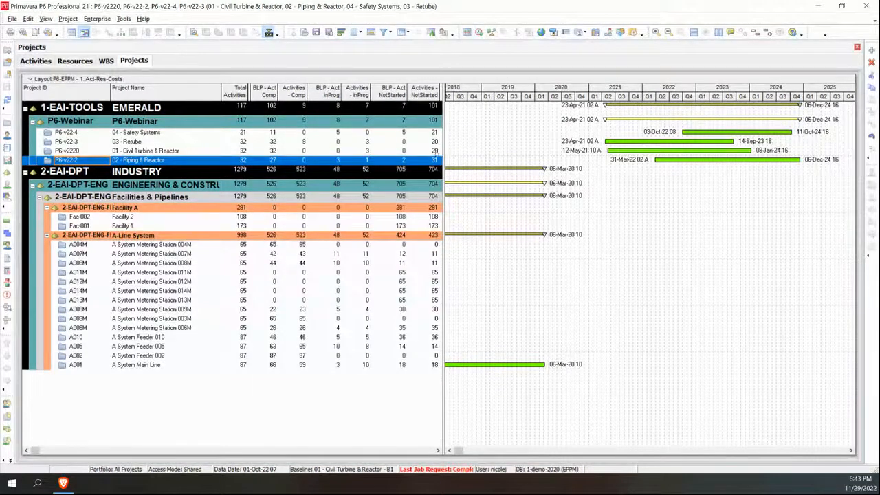
- Widen the project table to reveal the baseline and current start and finish date columns, and select the 04 - Safety Systems project
mouse_move(442, 152)
mouse_down()
mouse_move(554, 160)
mouse_move(660, 146)
mouse_move(432, 149)
mouse_up()
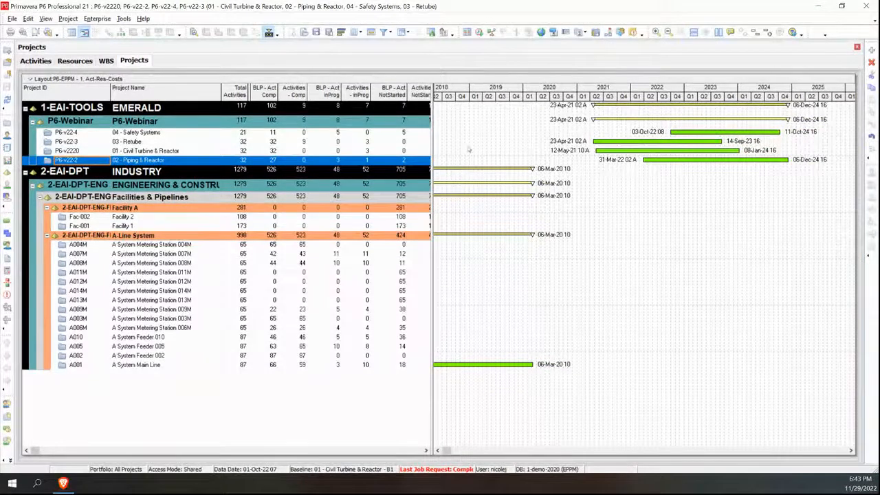
drag(432, 143, 637, 144)
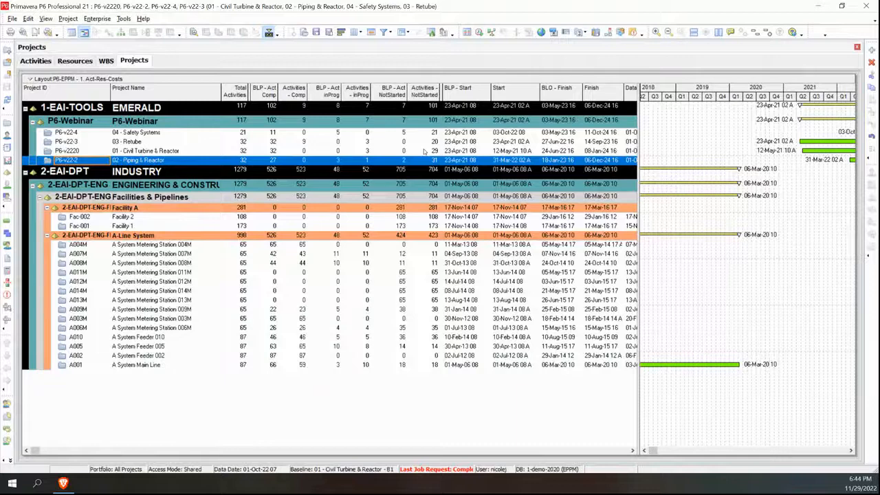
click(243, 134)
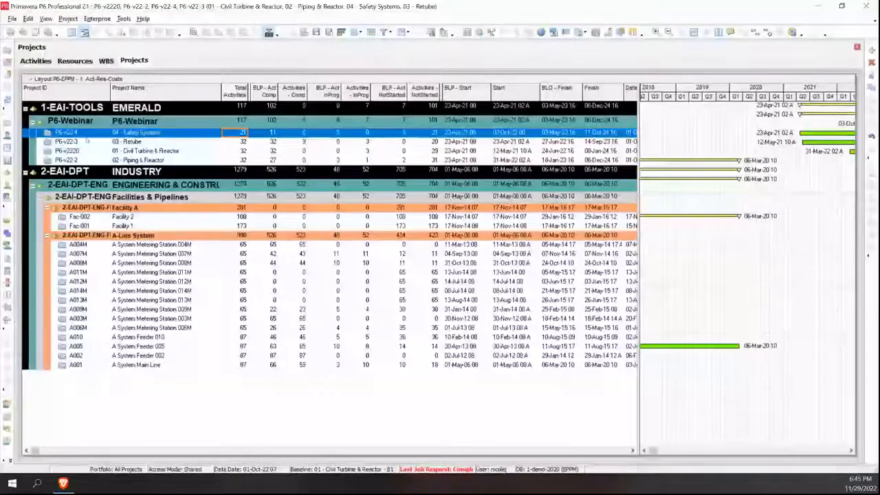
- Show the activities of the open projects, collapse them all to project level and bring the Gantt chart back to early 2021
click(35, 61)
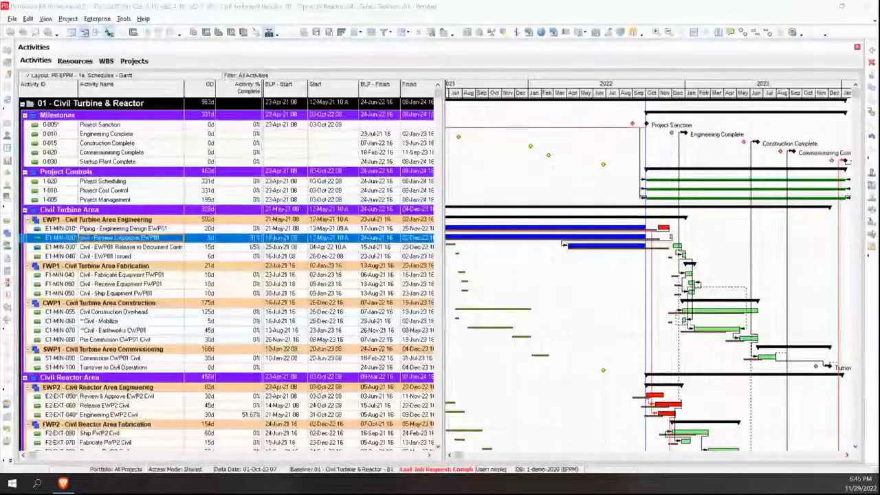
click(79, 125)
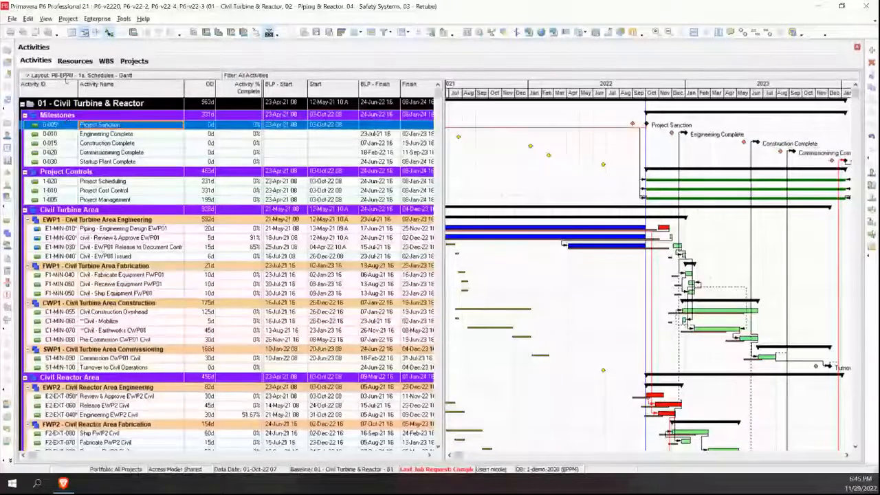
click(31, 75)
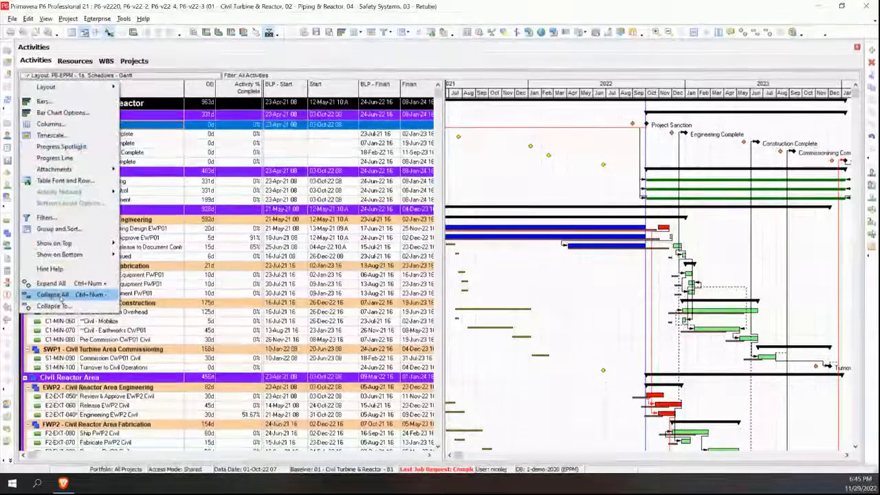
click(52, 294)
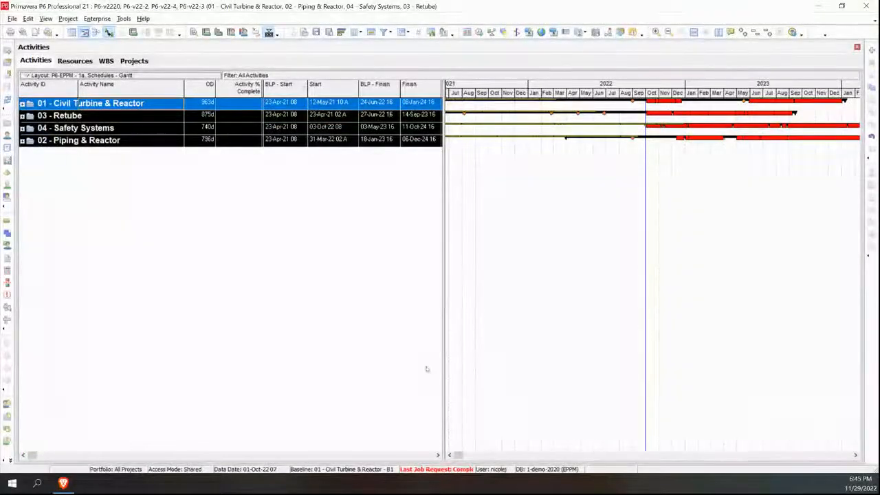
click(450, 455)
click(450, 455)
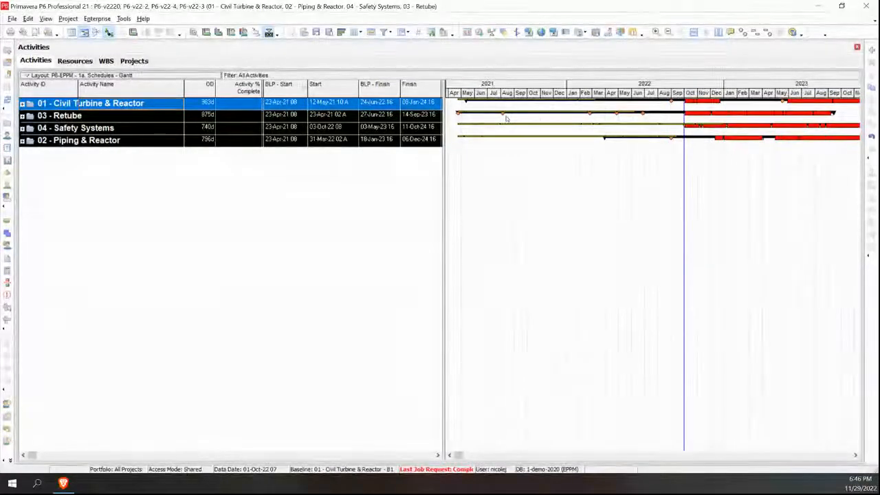
- Expand 01 - Civil Turbine & Reactor along with its Milestones and Project Controls groups, and select the Project Scheduling activity
click(23, 103)
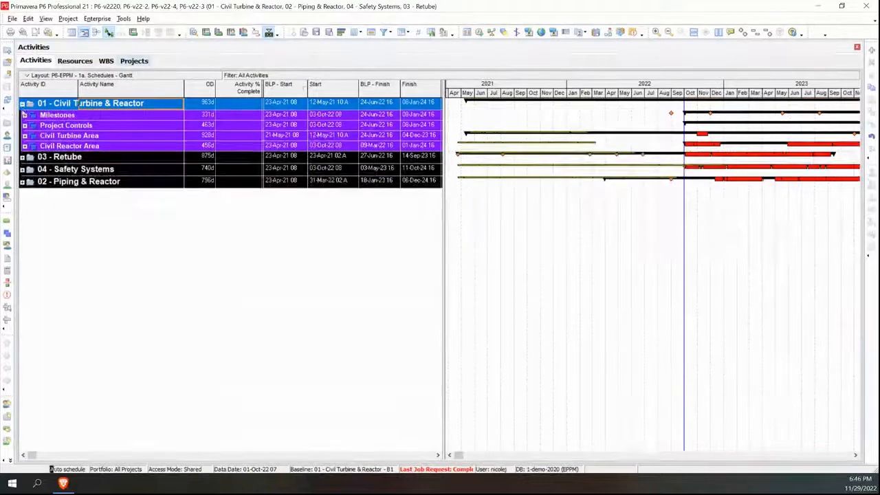
click(25, 114)
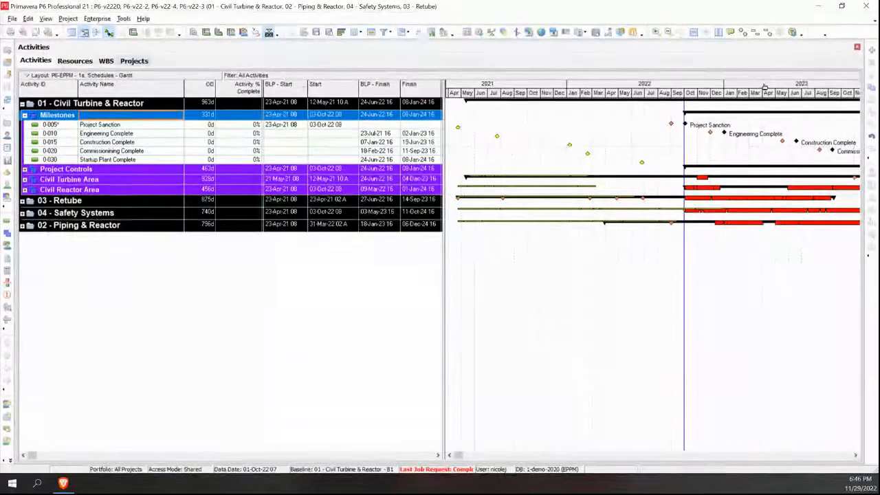
drag(765, 85, 718, 88)
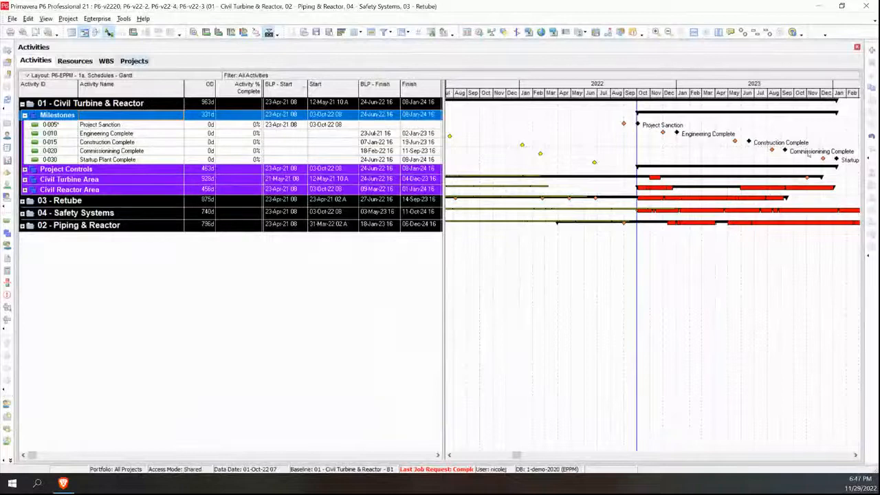
click(25, 168)
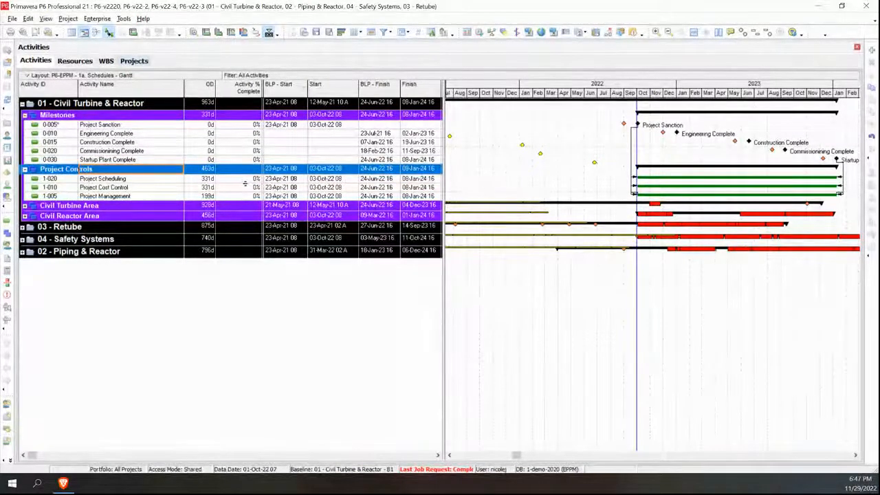
click(162, 179)
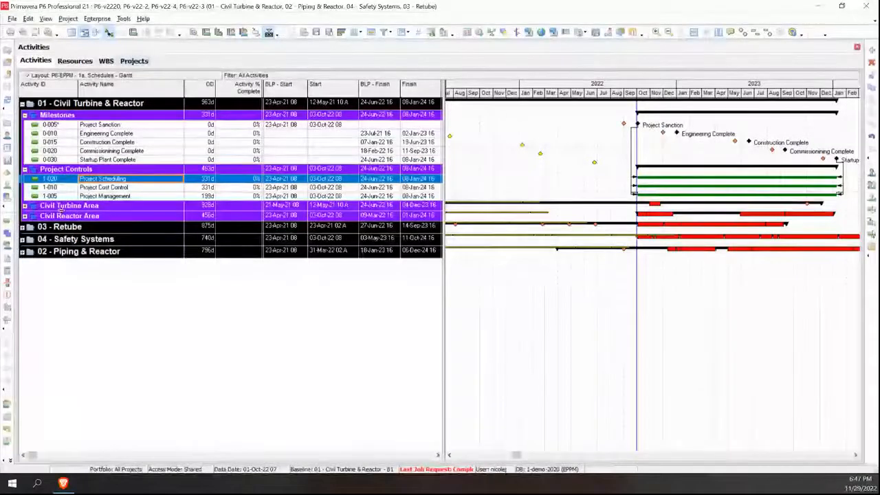
- Expand the Civil Turbine Area and its engineering, fabrication, construction and commissioning work packages
click(29, 206)
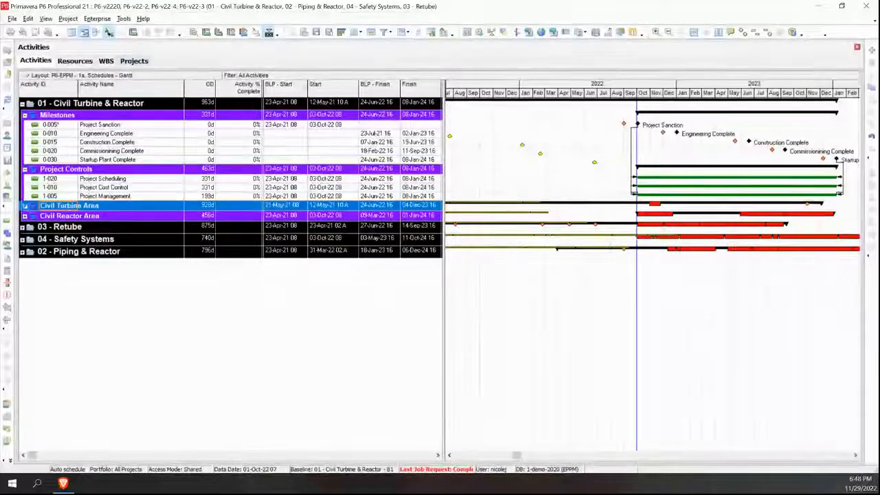
click(25, 206)
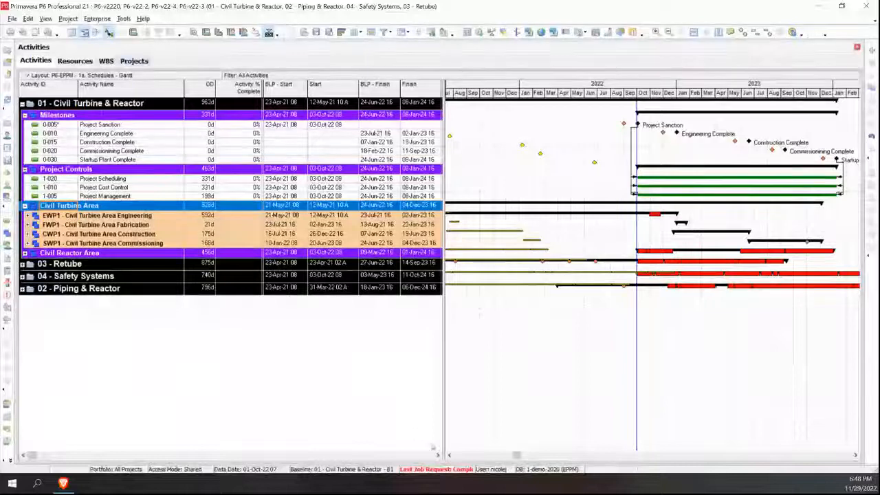
click(449, 456)
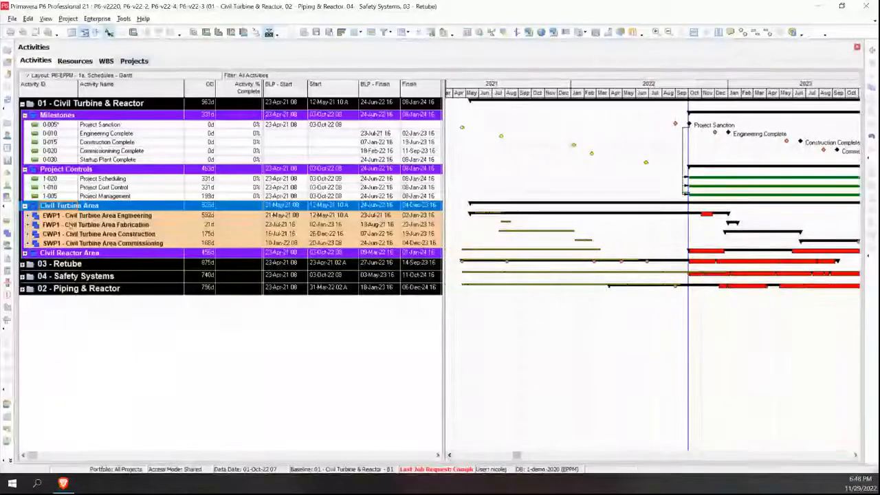
click(27, 216)
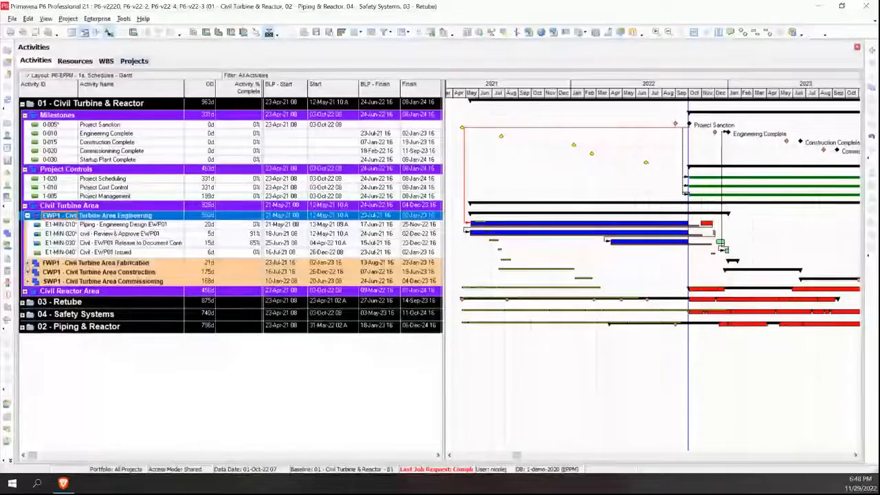
click(27, 266)
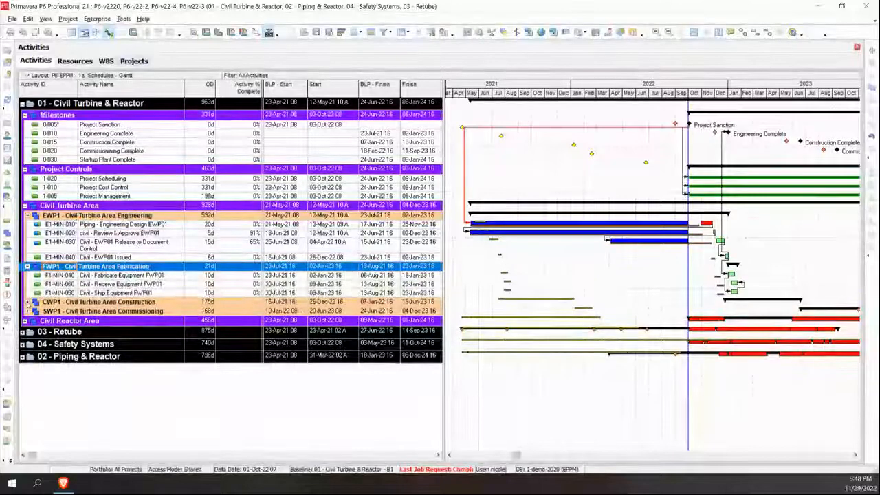
click(27, 302)
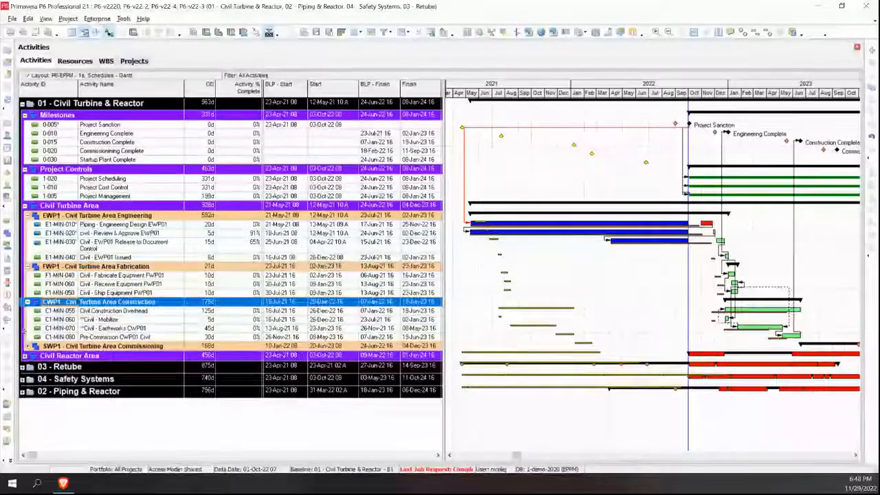
click(28, 345)
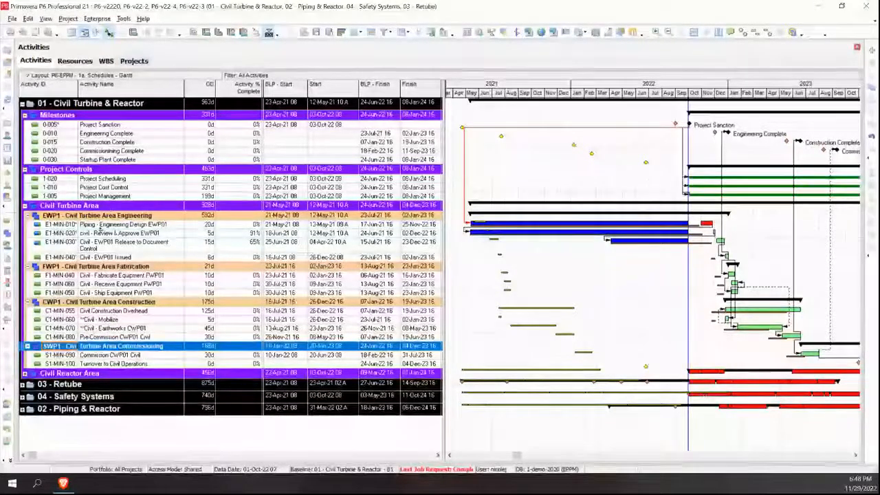
click(110, 242)
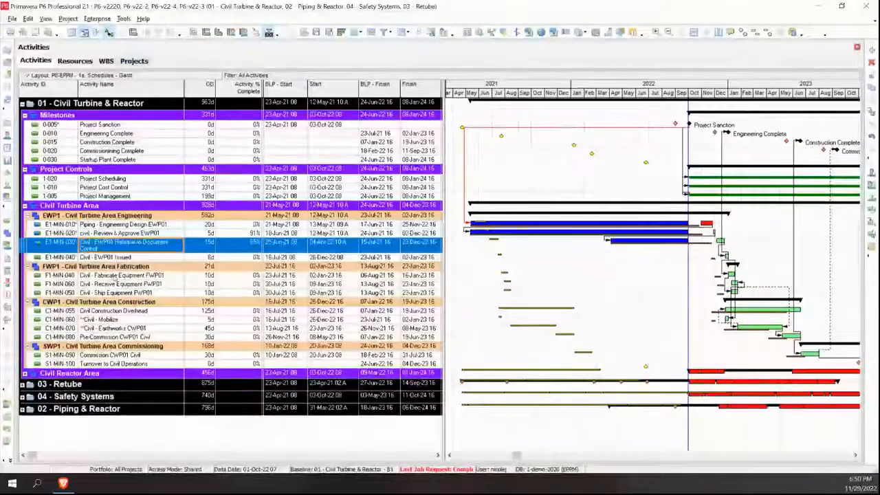
click(110, 276)
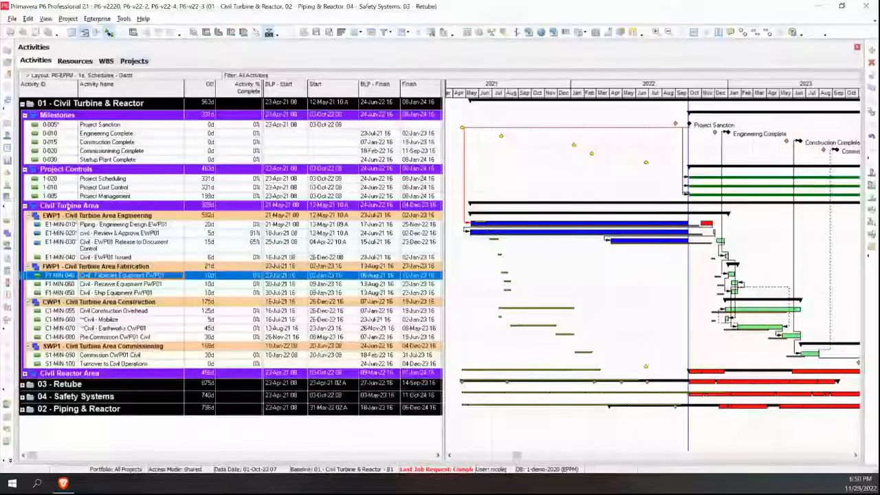
click(68, 205)
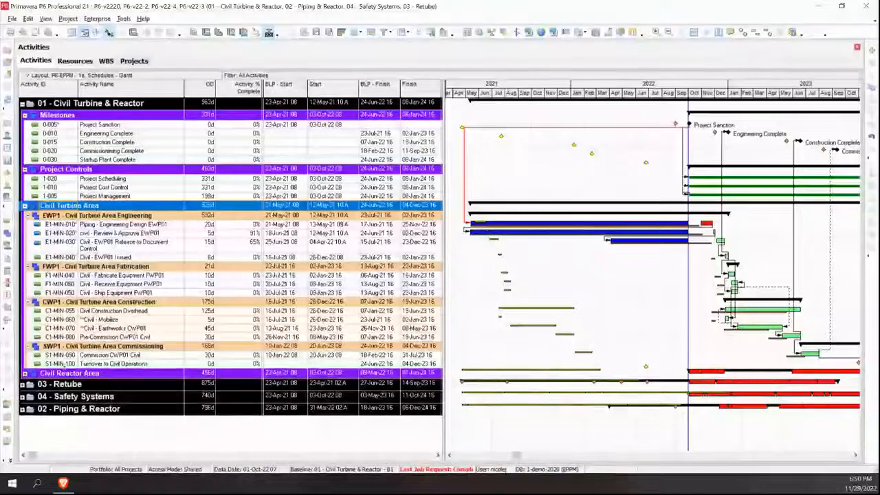
- Expand the Civil Reactor Area and its EWP2 - Civil Reactor Area Engineering work package
click(68, 372)
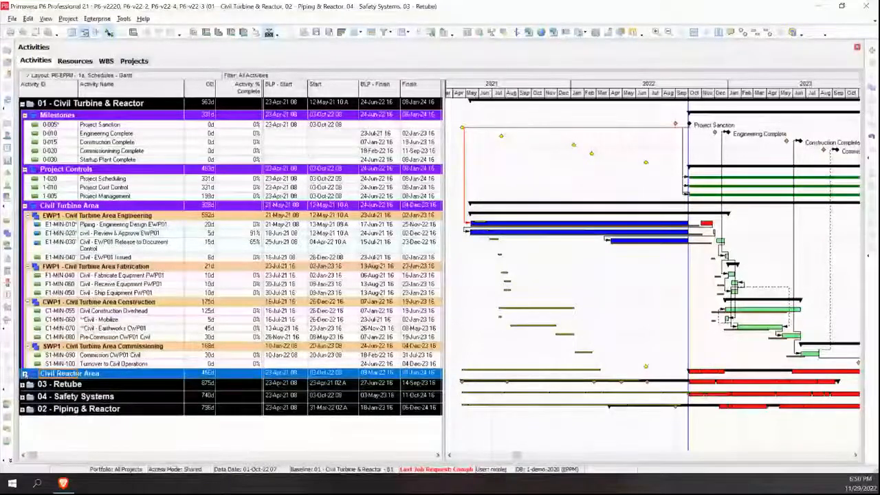
double_click(69, 373)
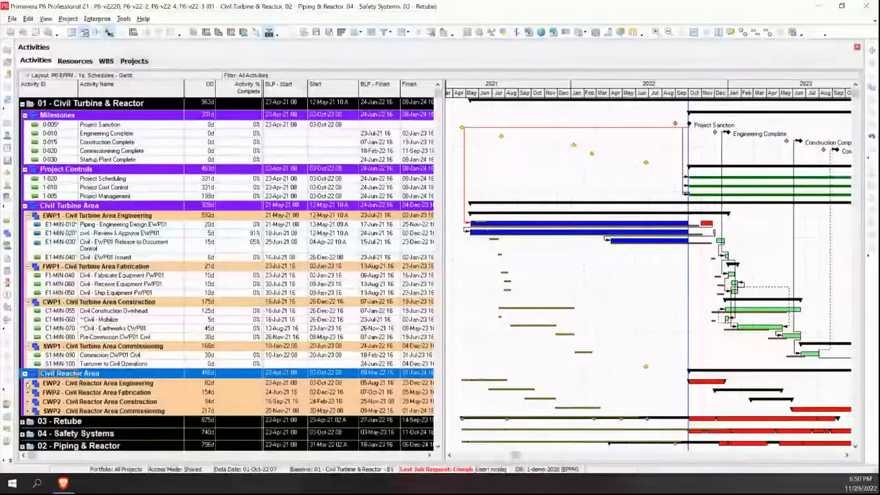
click(28, 383)
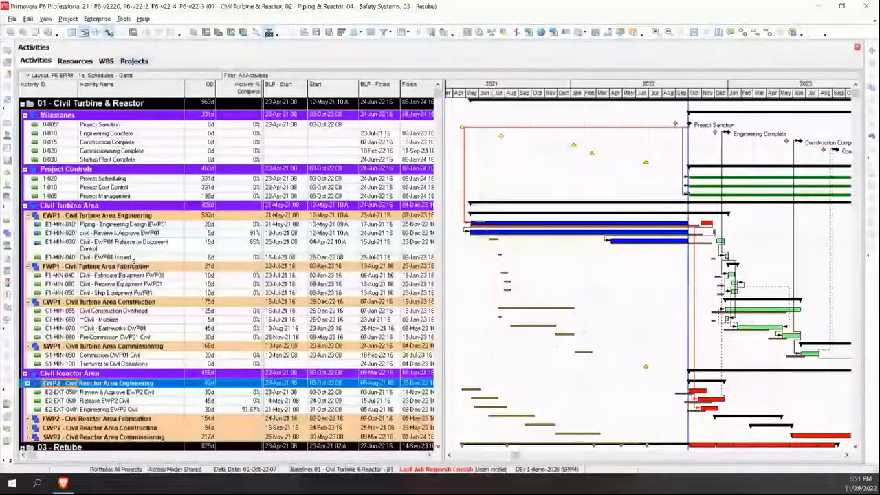
- Link the Civil - EWP01 Issued activity in the turbine area to Review & Approve EWP2 Civil in the reactor area
click(146, 259)
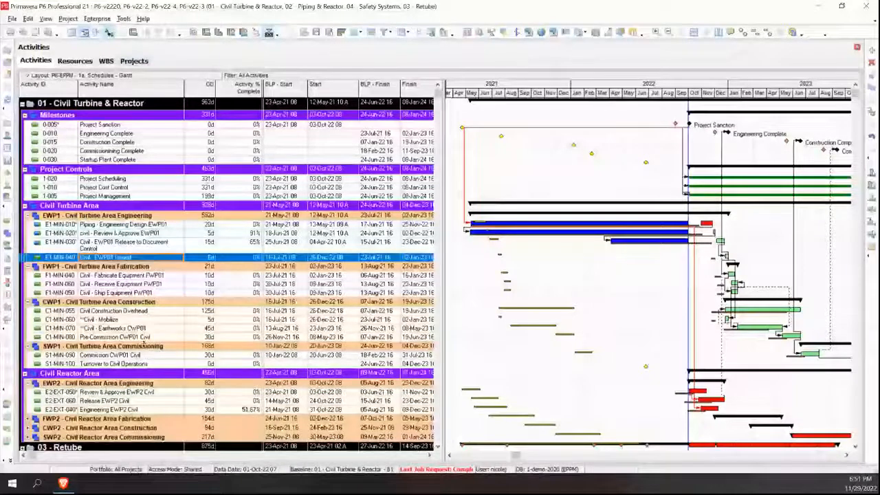
scroll(143, 383, down, 1)
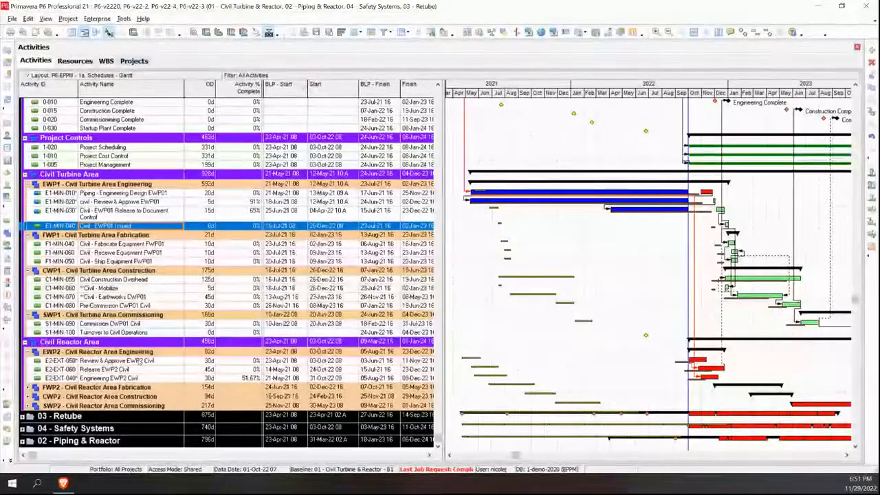
ctrl+click(138, 359)
right_click(139, 360)
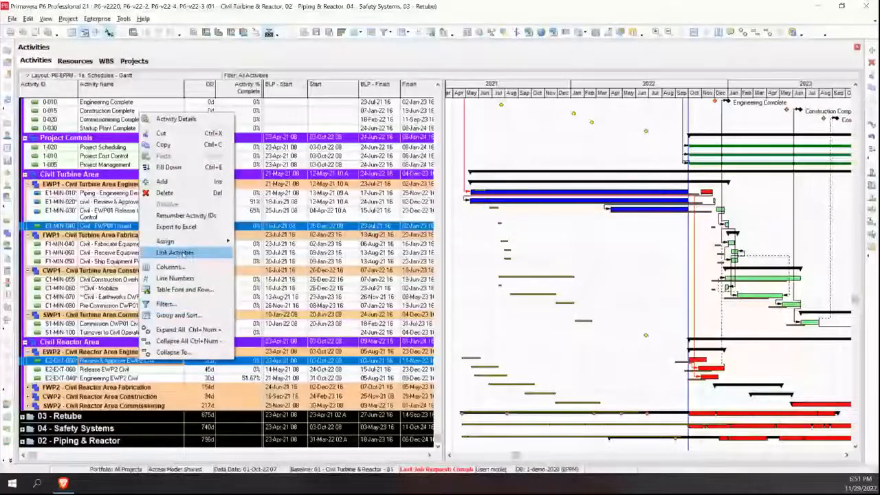
click(178, 253)
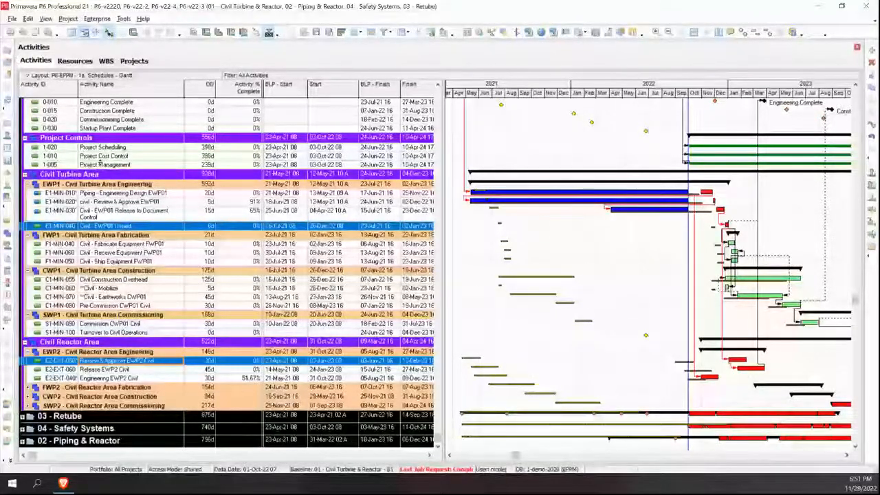
scroll(234, 268, up, 2)
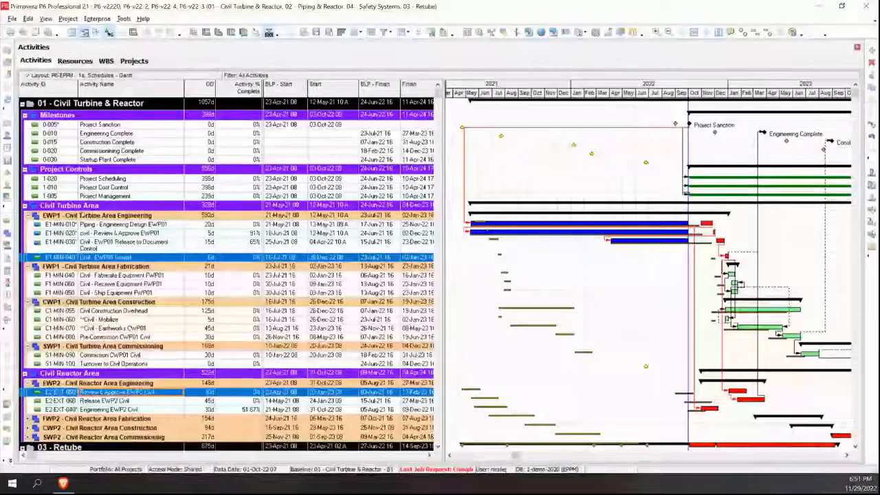
scroll(234, 268, down, 2)
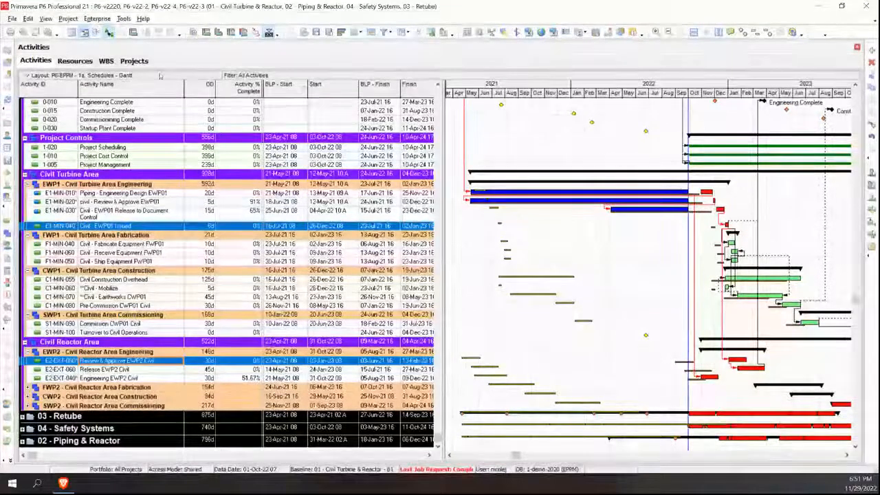
- Expand the 03 - Retube and 02 - Piping & Reactor projects to their area groups
click(67, 416)
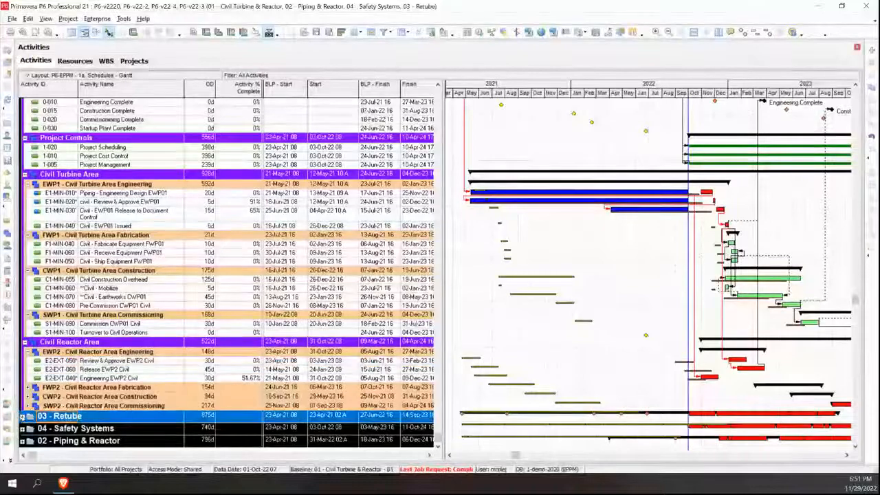
click(22, 418)
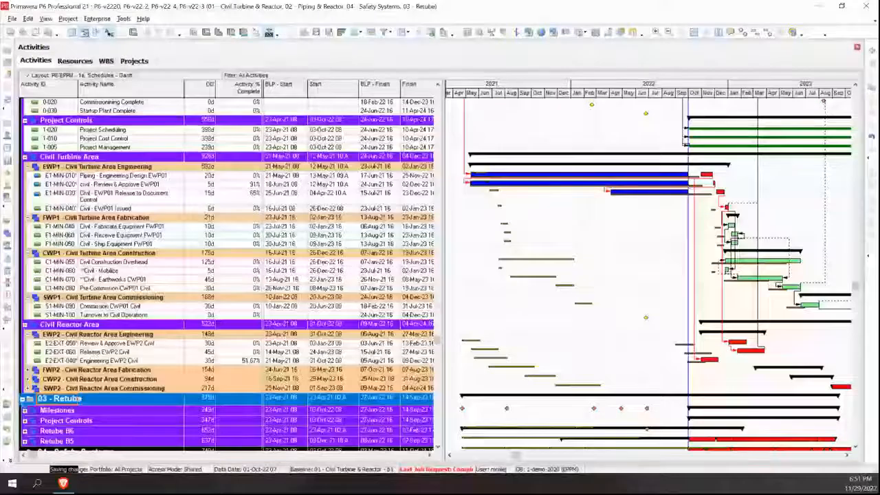
scroll(67, 411, down, 1)
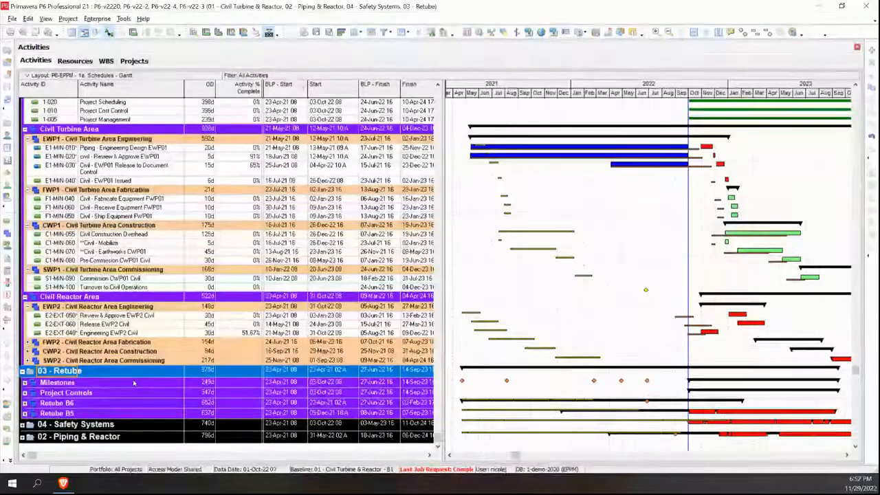
double_click(59, 437)
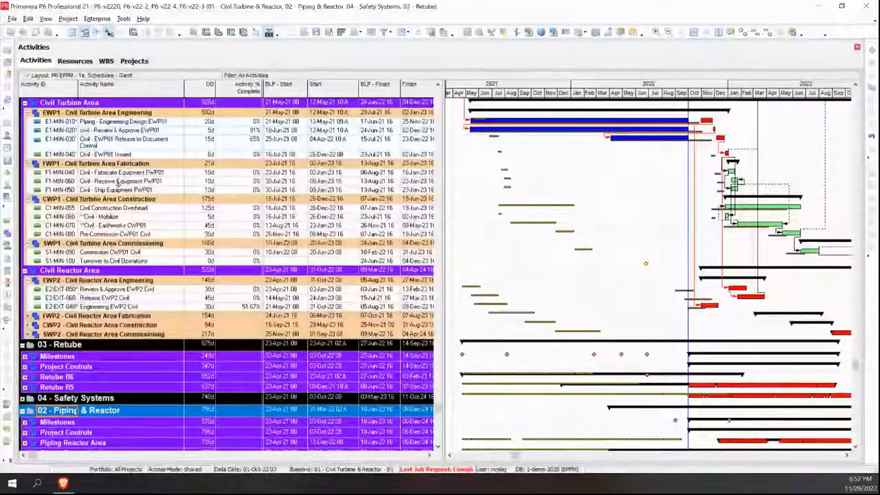
scroll(116, 220, down, 1)
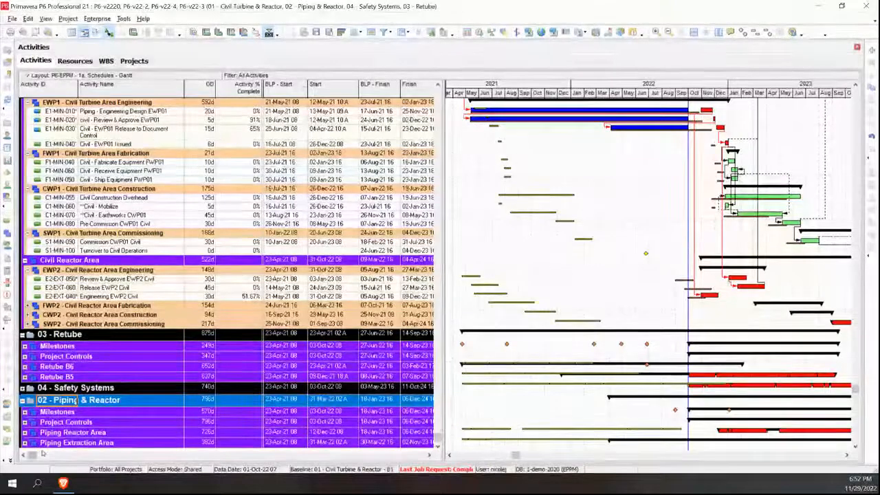
- Expand the Piping Reactor Area and its CWP3 - Piping Reactor Area Construction work package
click(25, 432)
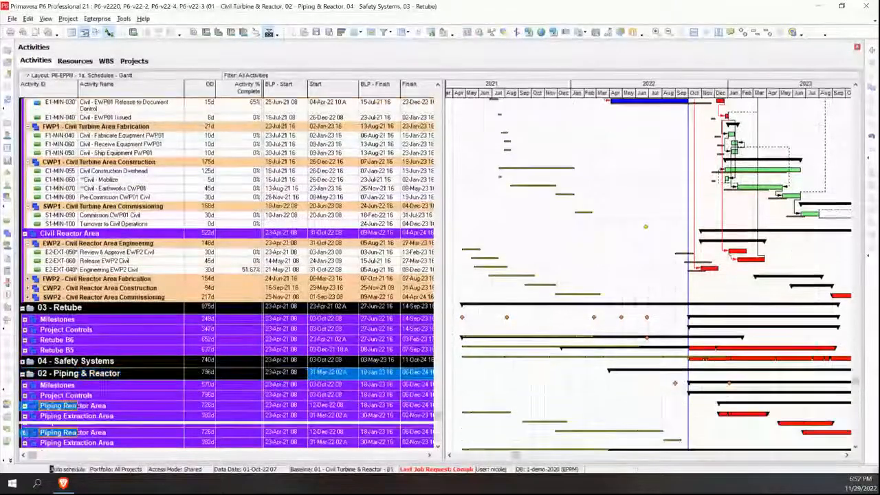
scroll(26, 436, down, 1)
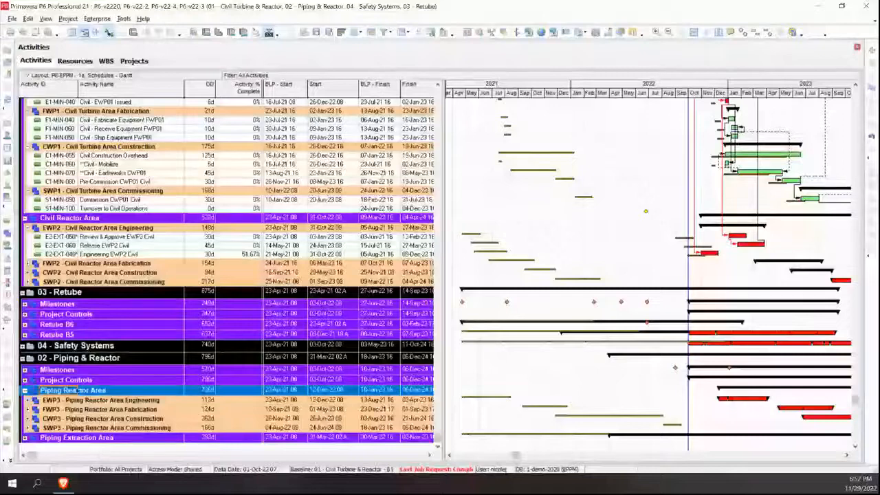
scroll(28, 420, down, 1)
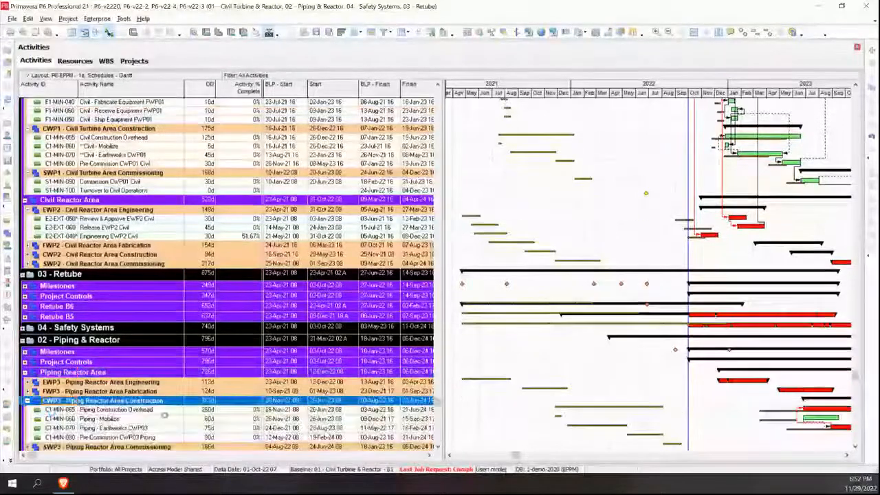
click(27, 400)
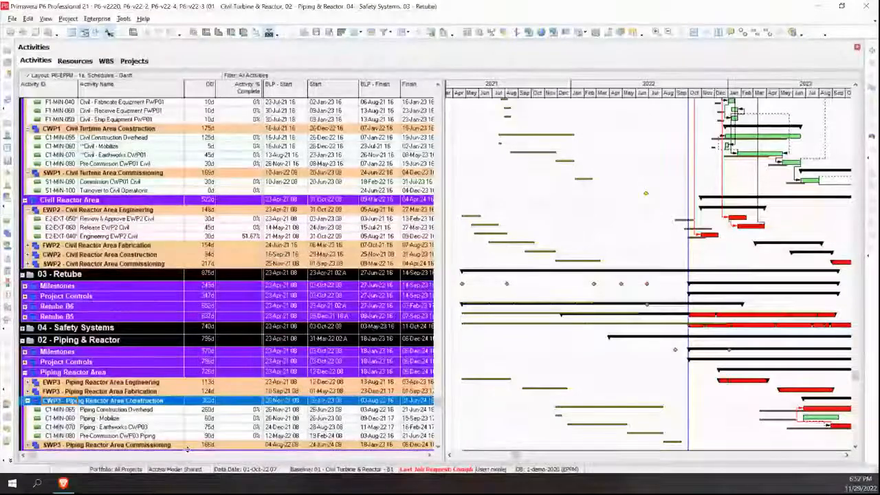
- Expand the CWP2 - Civil Reactor Area Construction work package under the Civil Reactor Area
click(157, 156)
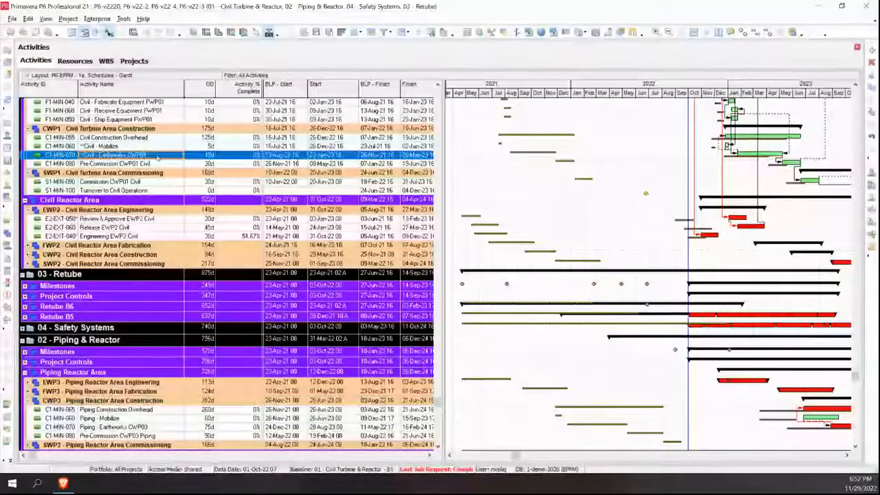
scroll(136, 156, up, 2)
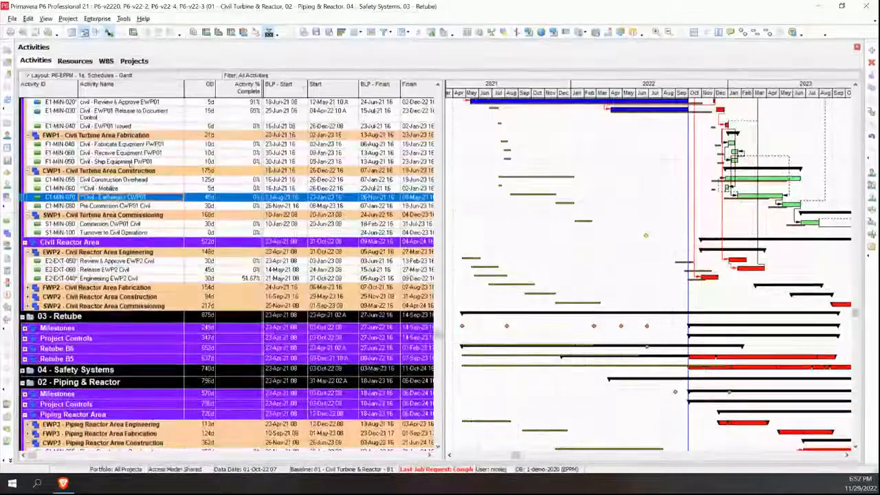
scroll(129, 196, up, 2)
scroll(128, 194, up, 5)
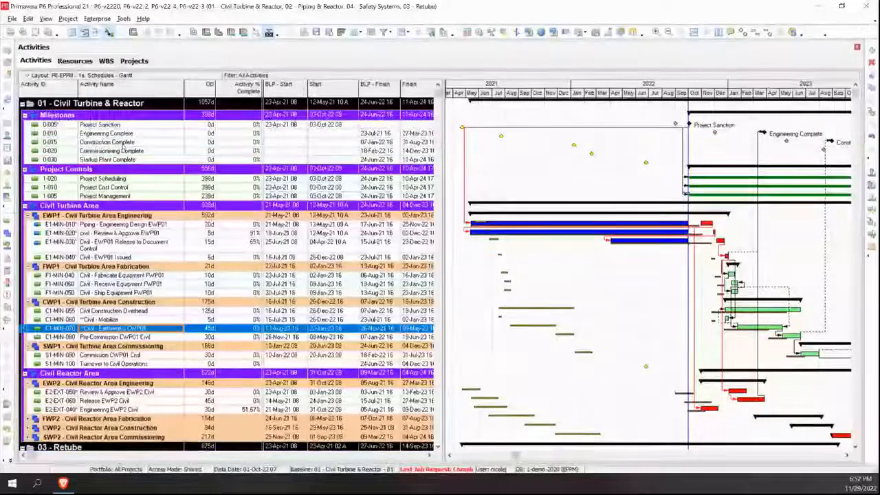
scroll(115, 265, down, 3)
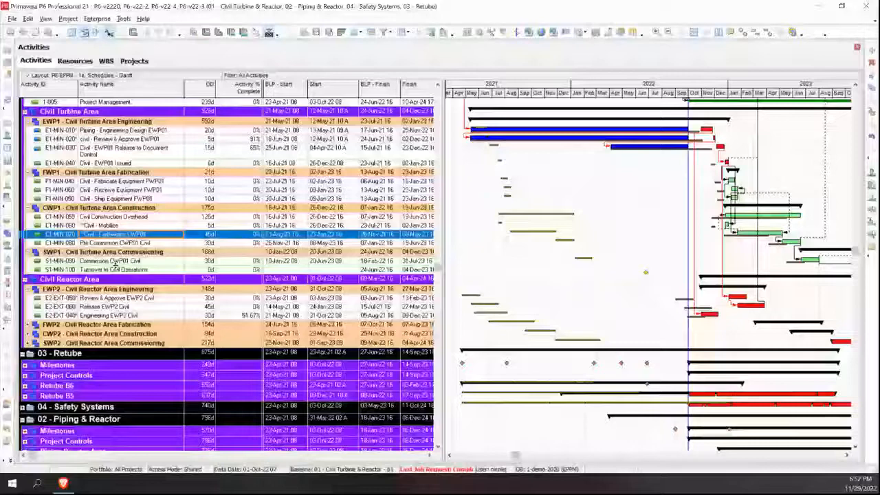
scroll(114, 262, down, 2)
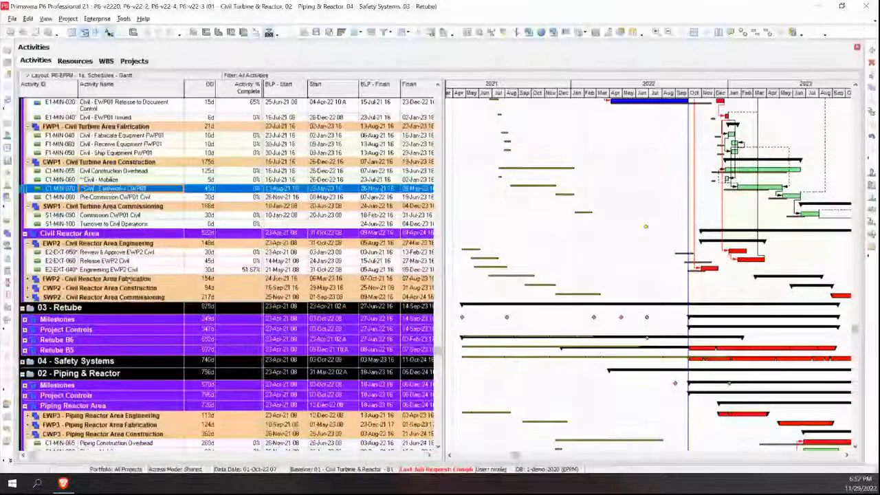
click(136, 288)
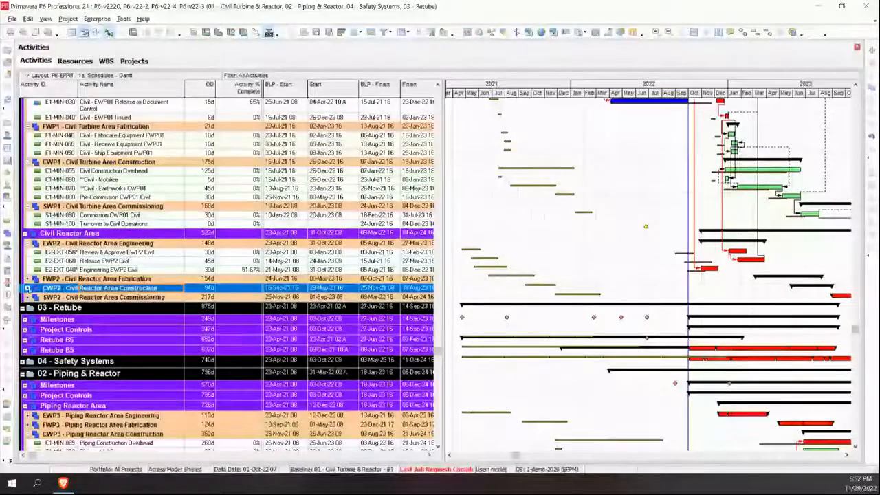
click(28, 288)
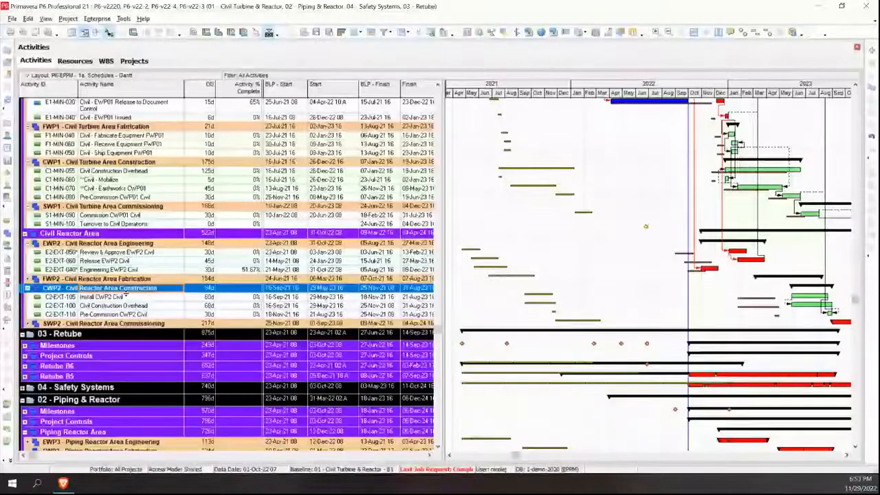
- Link CWP2's Civil Construction Overhead activity to Piping Construction Overhead in the 02 - Piping & Reactor project
scroll(160, 272, down, 2)
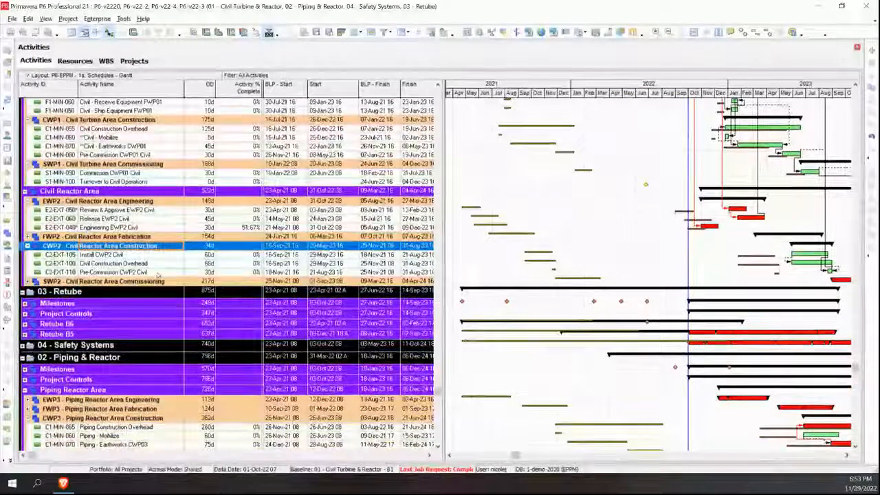
click(160, 273)
click(158, 265)
scroll(158, 267, down, 1)
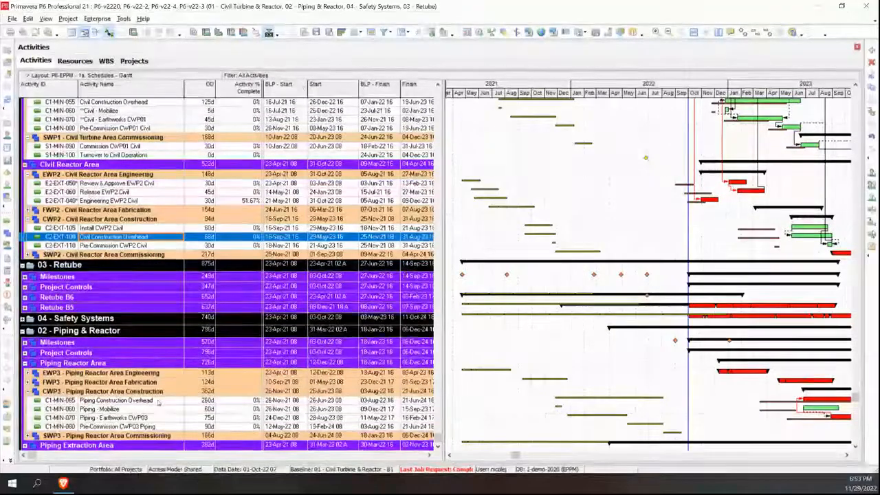
ctrl+click(157, 400)
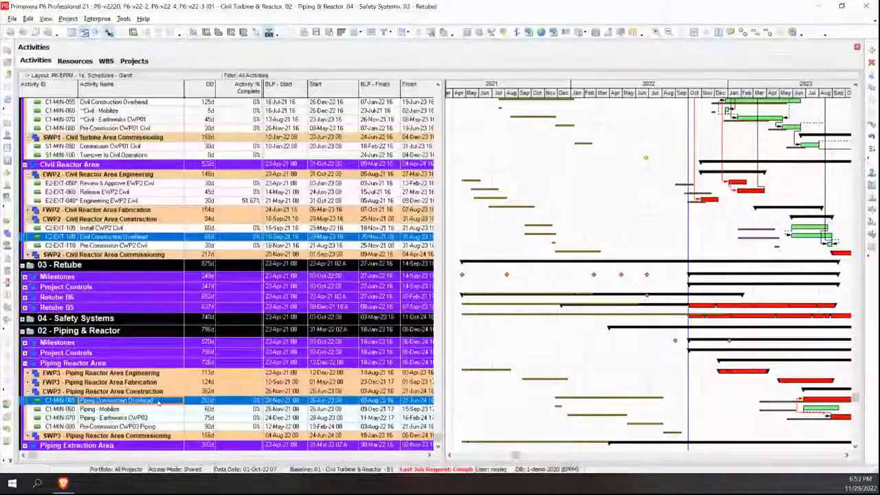
right_click(157, 403)
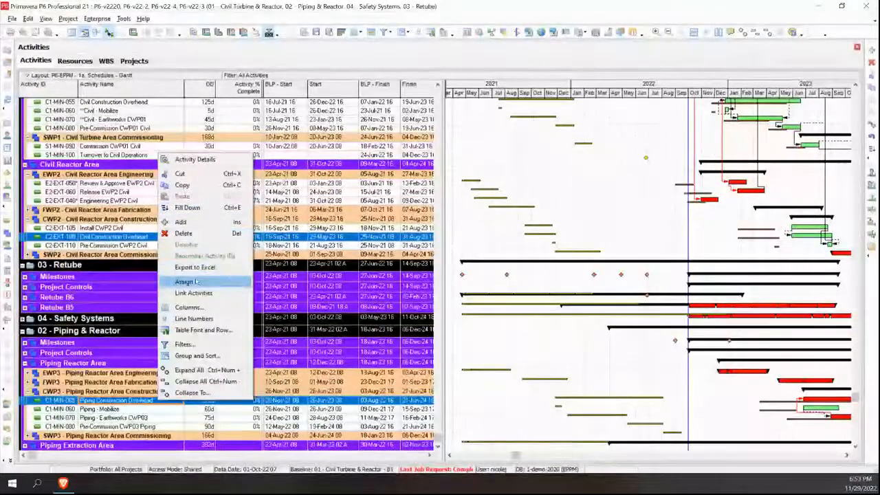
click(230, 294)
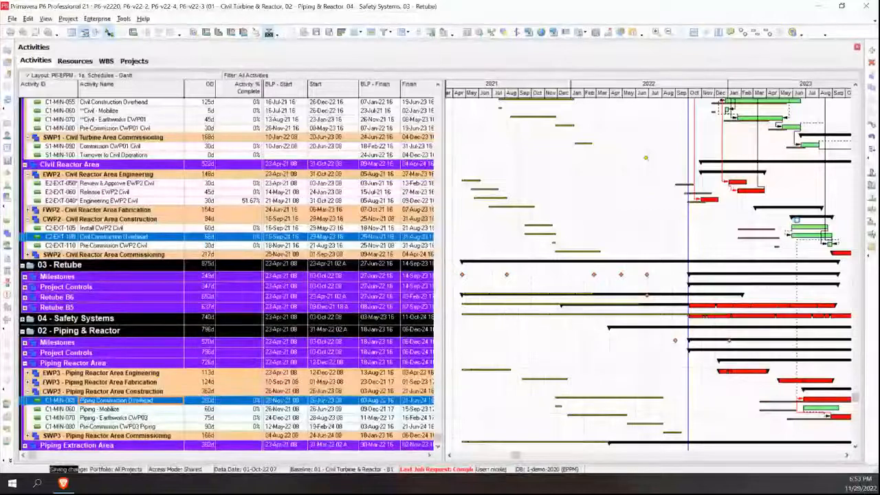
- Schedule all open projects, with each project using its own data date
click(846, 455)
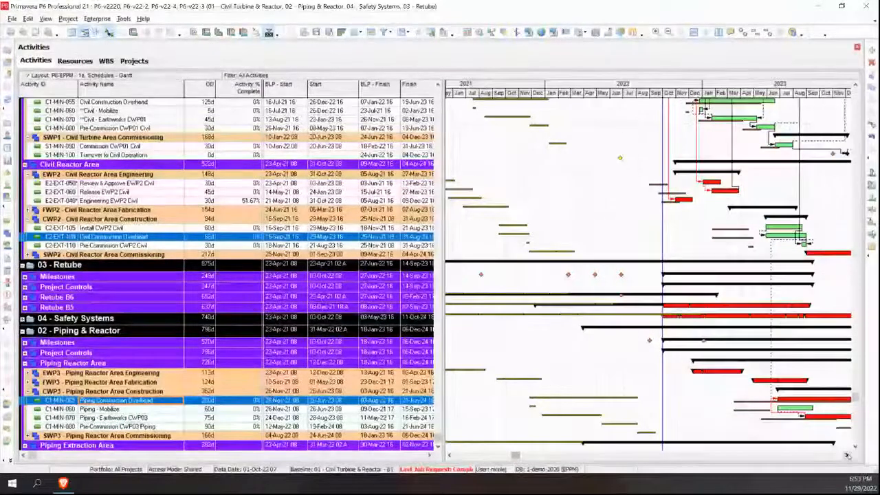
click(847, 455)
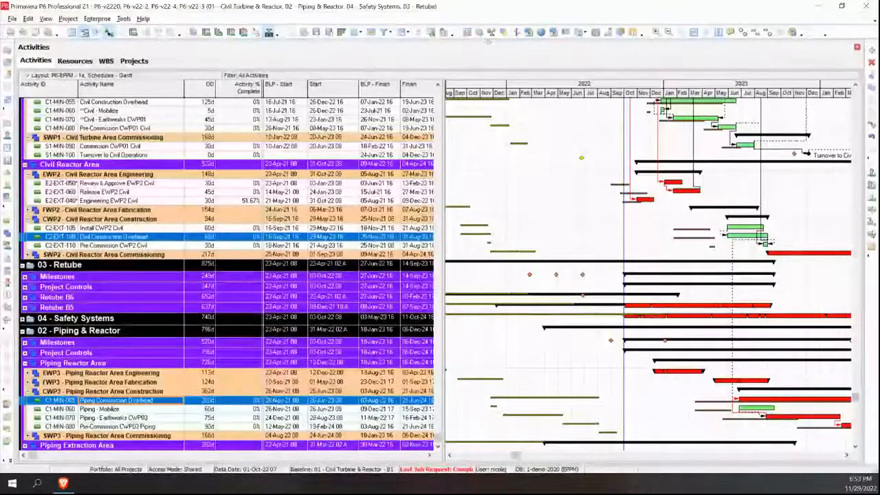
click(479, 32)
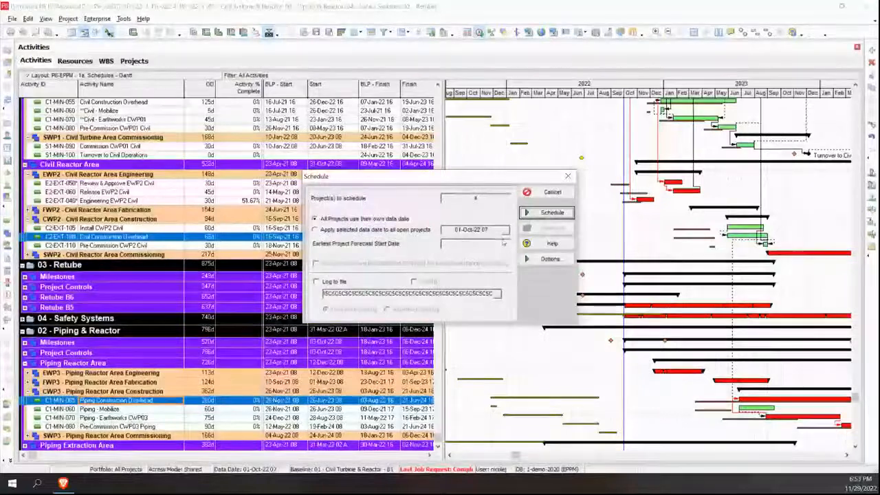
click(543, 213)
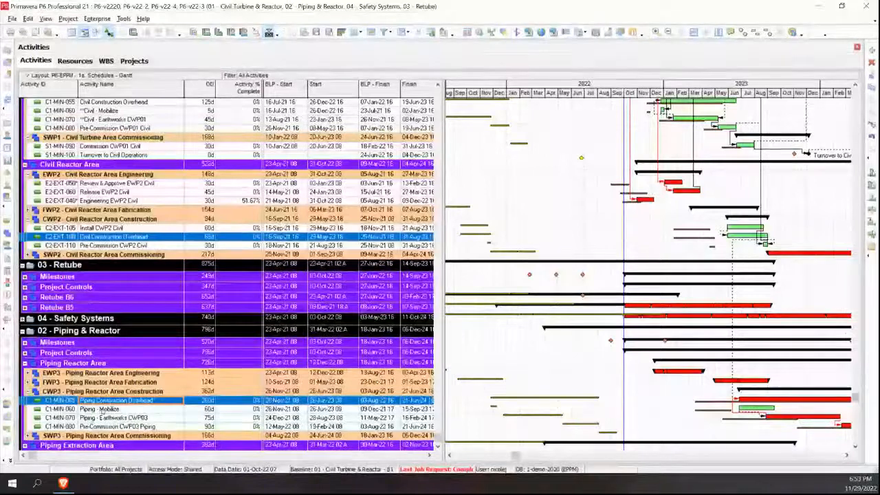
- Select CWP2's Civil Construction Overhead activity and review the schedule back up to the 01 - Civil Turbine & Reactor milestones
click(165, 238)
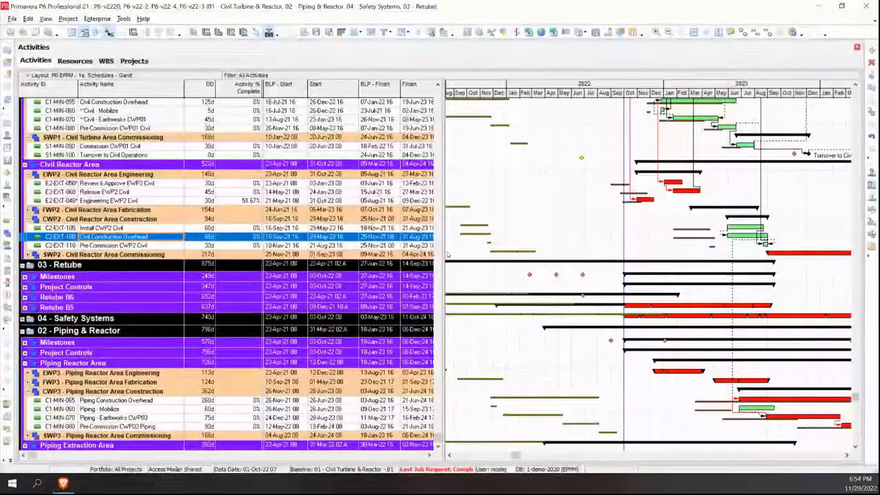
scroll(447, 254, up, 4)
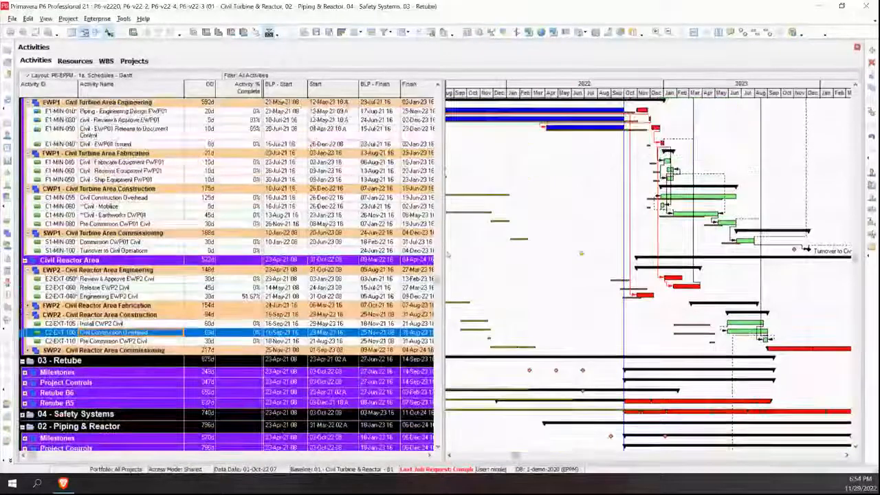
scroll(446, 254, up, 1)
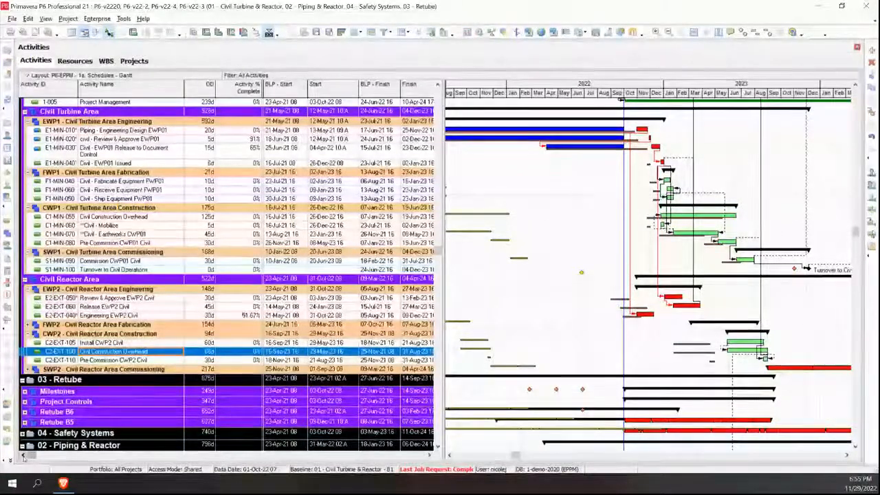
scroll(23, 455, up, 4)
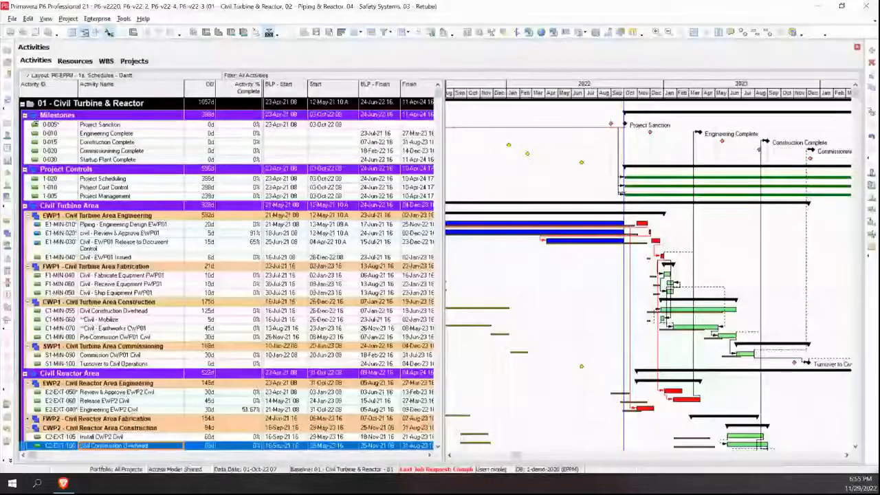
- Open the layout P6-EPPM - 1b. Schedules - Logic Diagram
click(44, 77)
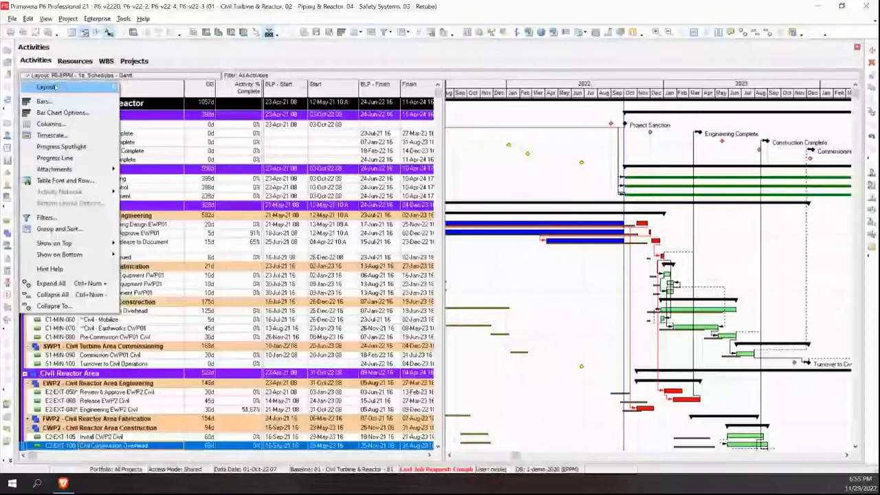
mouse_move(57, 87)
click(140, 90)
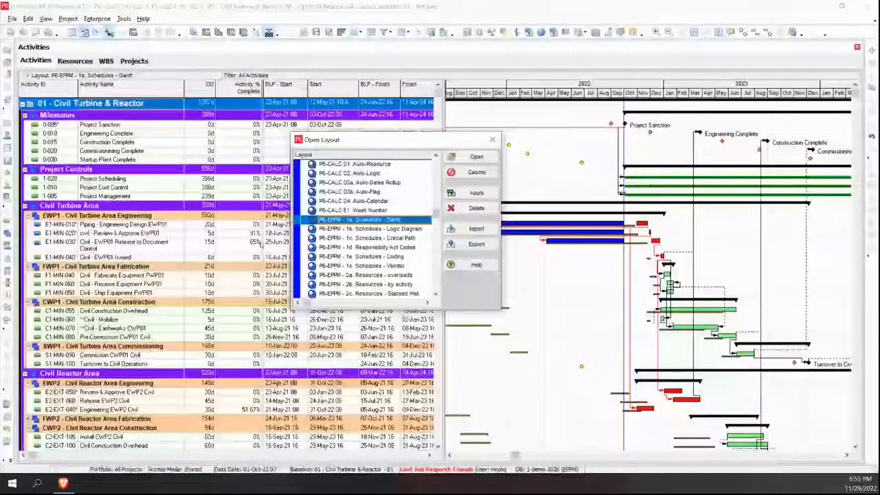
click(383, 230)
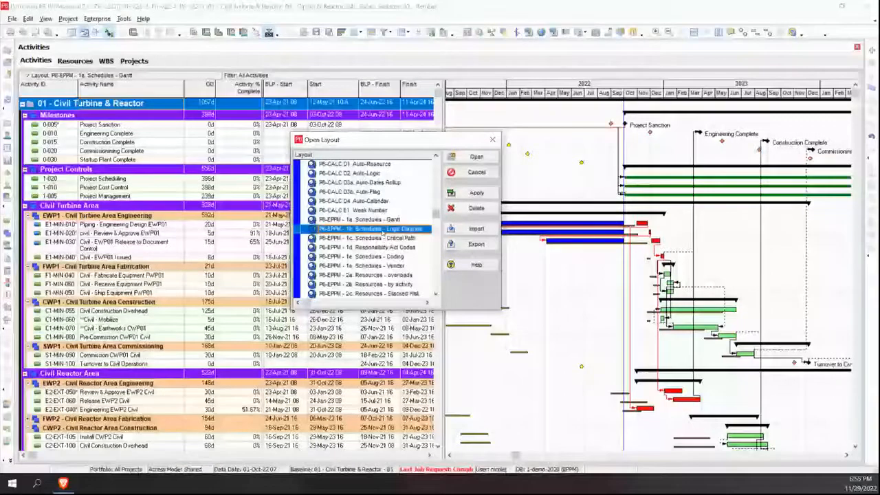
click(477, 193)
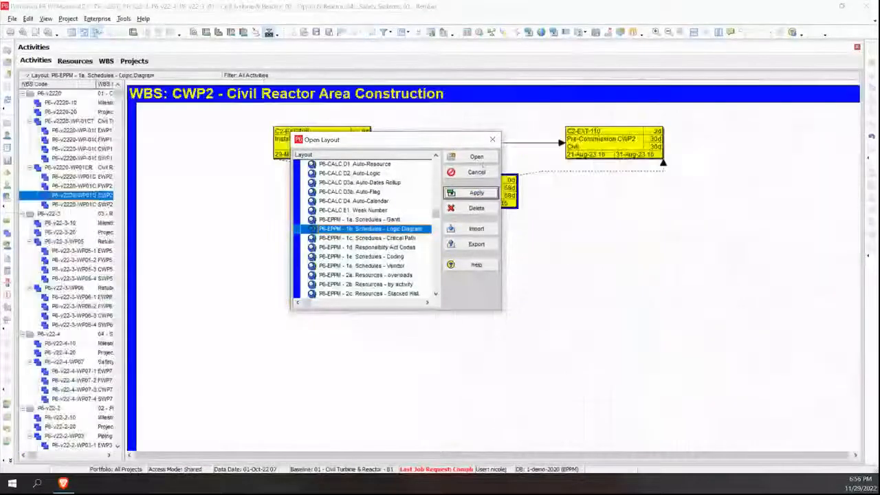
click(481, 158)
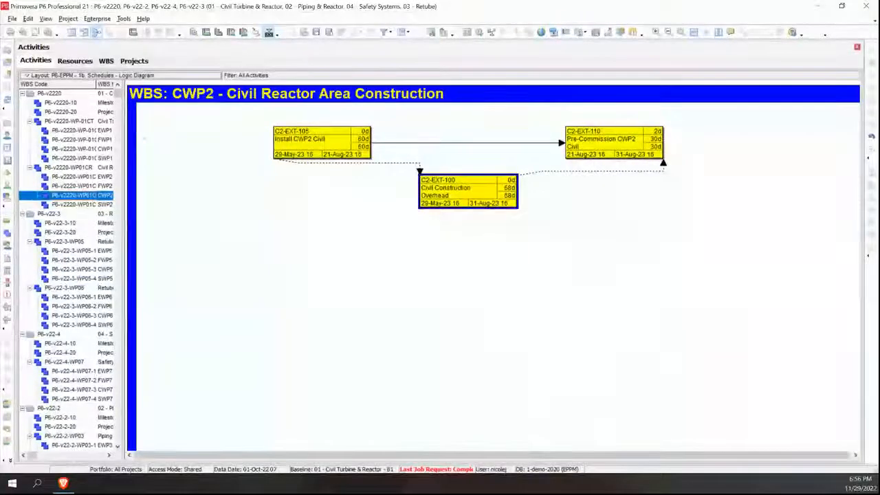
- Widen the WBS list to show its names and examine the logic diagram of the whole 01 - Civil Turbine & Reactor project
drag(125, 137, 203, 136)
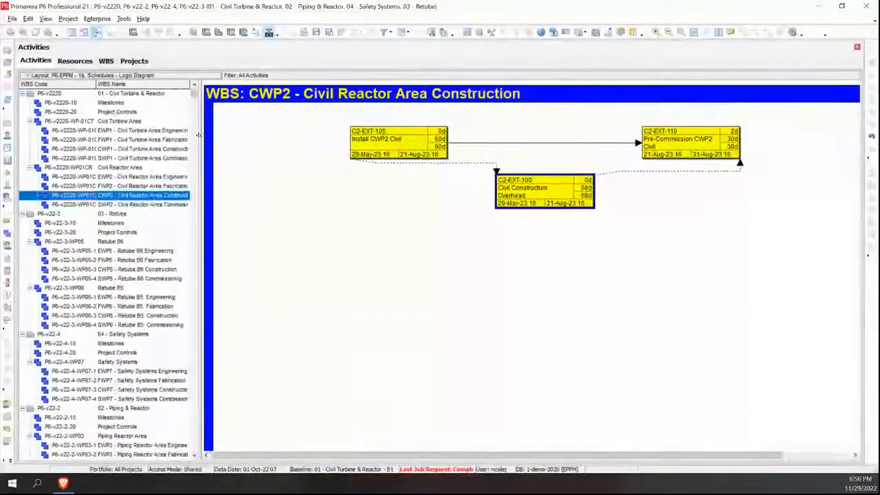
click(76, 94)
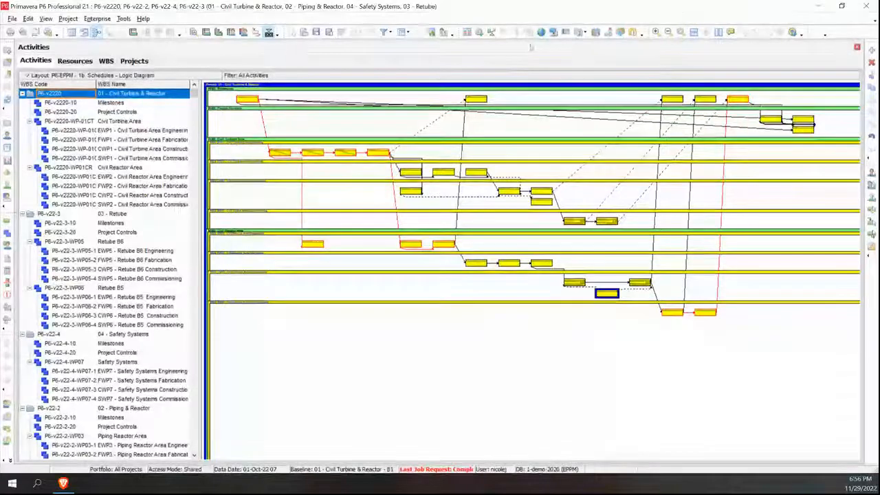
click(655, 32)
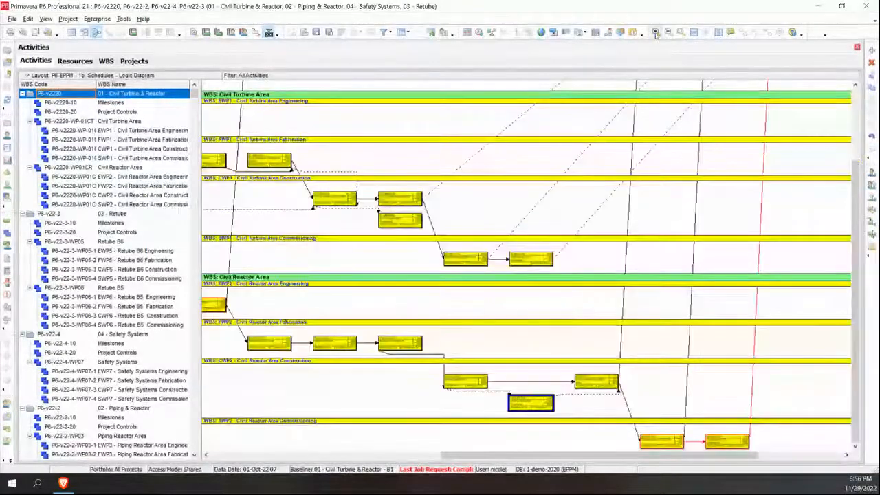
click(655, 33)
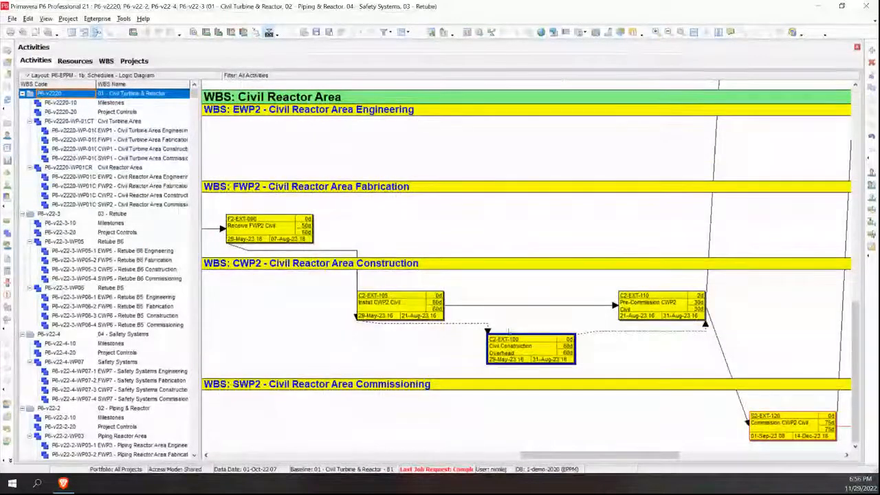
click(667, 32)
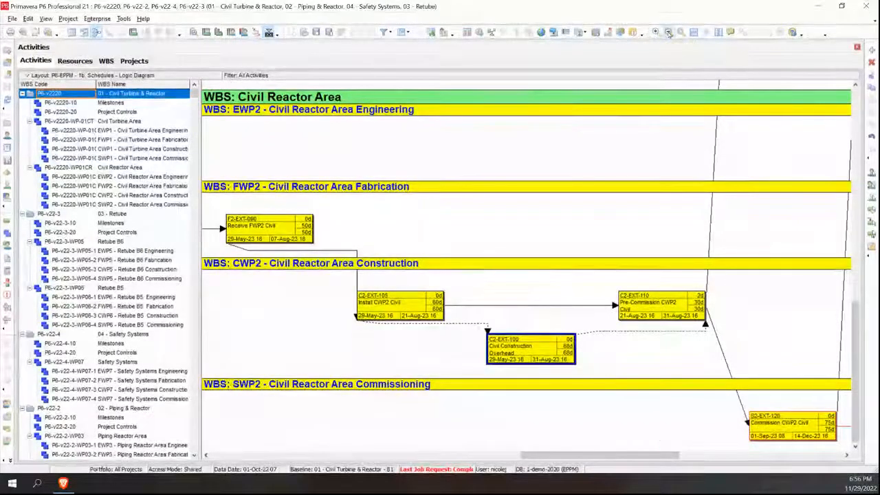
click(667, 33)
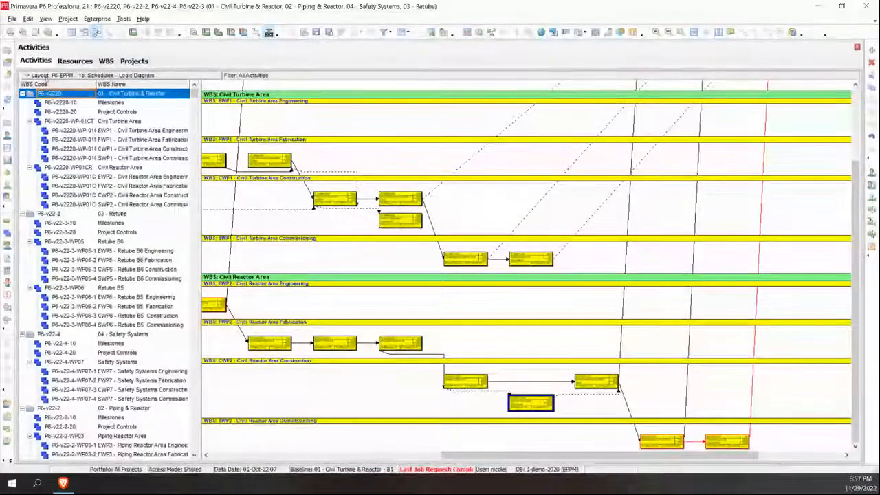
- Open the layout P6-EPPM - 1c. Schedules - Critical Path
click(46, 77)
mouse_move(50, 87)
click(141, 87)
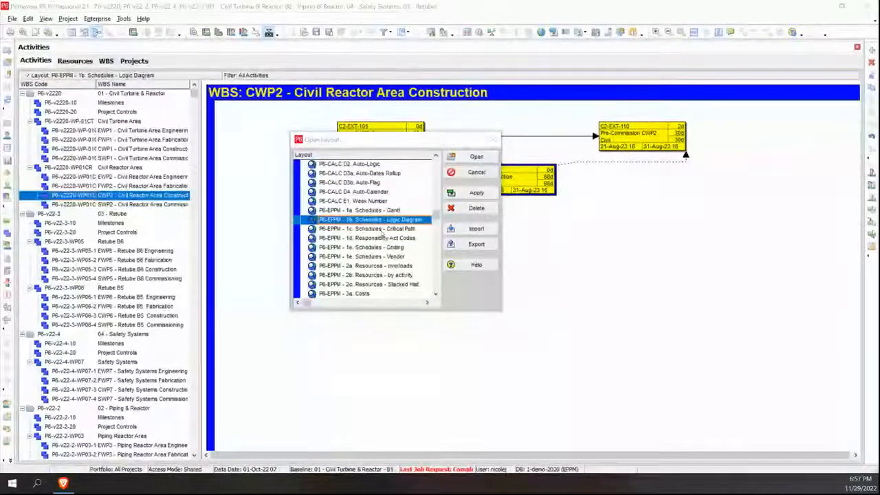
click(382, 229)
click(494, 193)
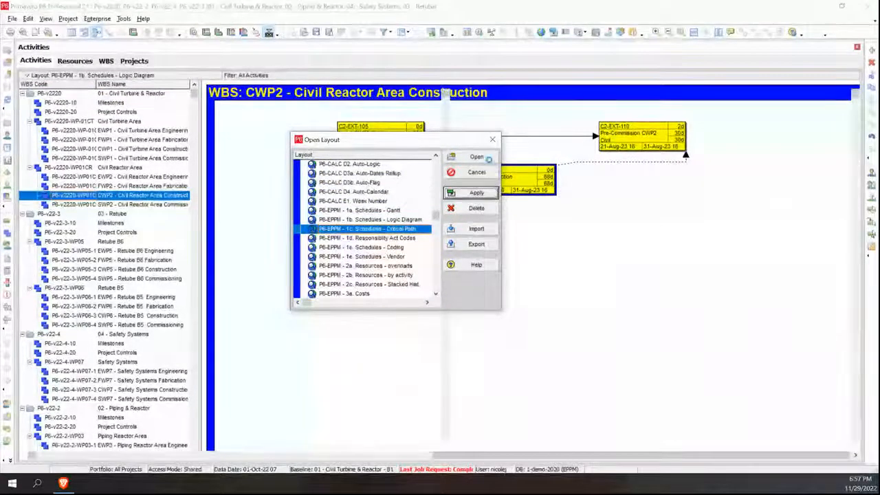
click(491, 159)
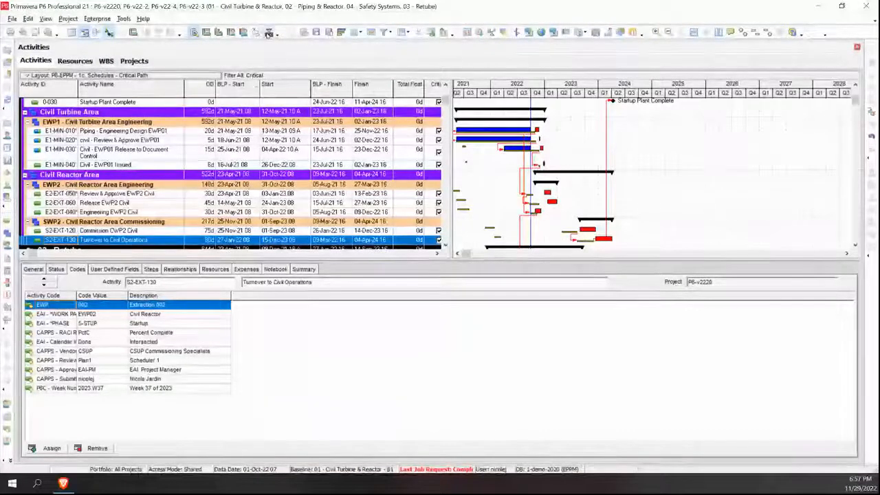
- Hide the activity details and review the critical activities from 03 - Retube down through 04 - Safety Systems
click(268, 33)
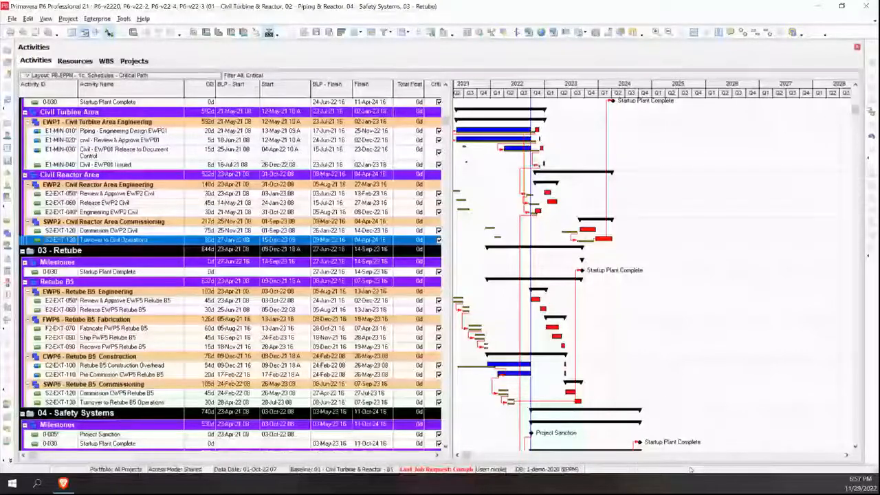
click(855, 448)
click(855, 447)
click(855, 447)
click(855, 448)
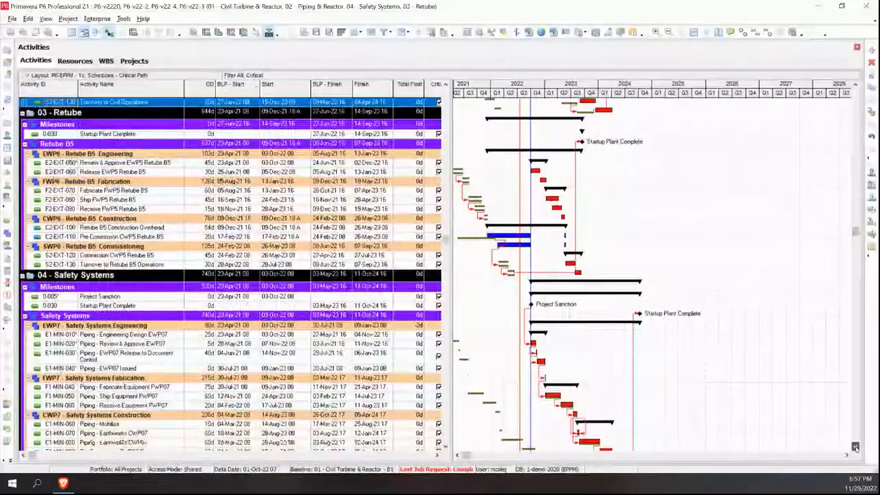
click(855, 447)
click(855, 448)
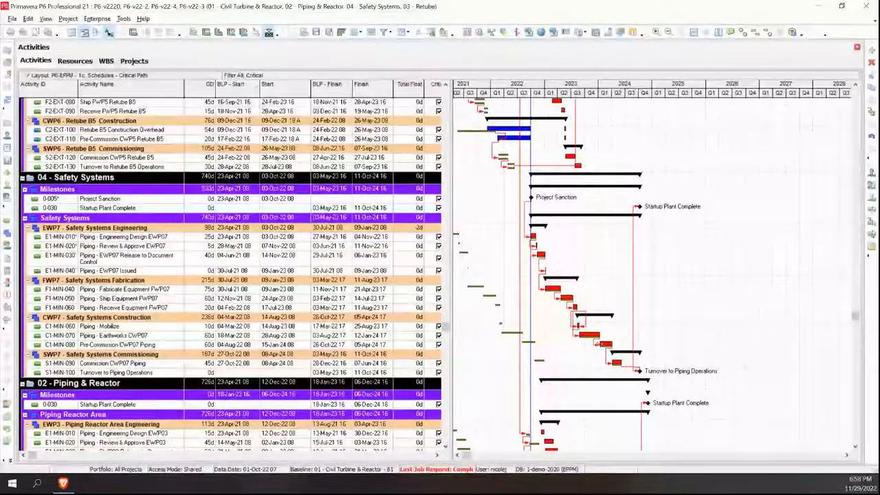
- Change the relationship from Piping - Earthworks CWP07 to Pre-Commission CWP07 Piping to SS with a 5d lag
double_click(599, 343)
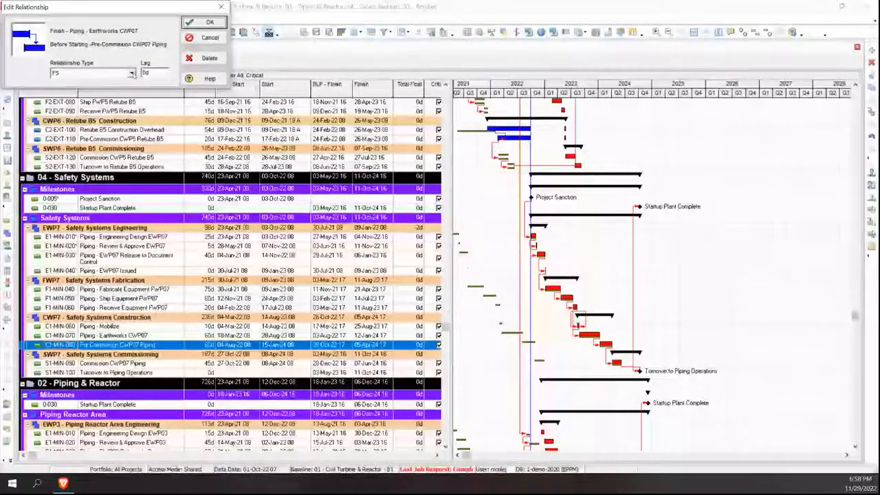
click(131, 72)
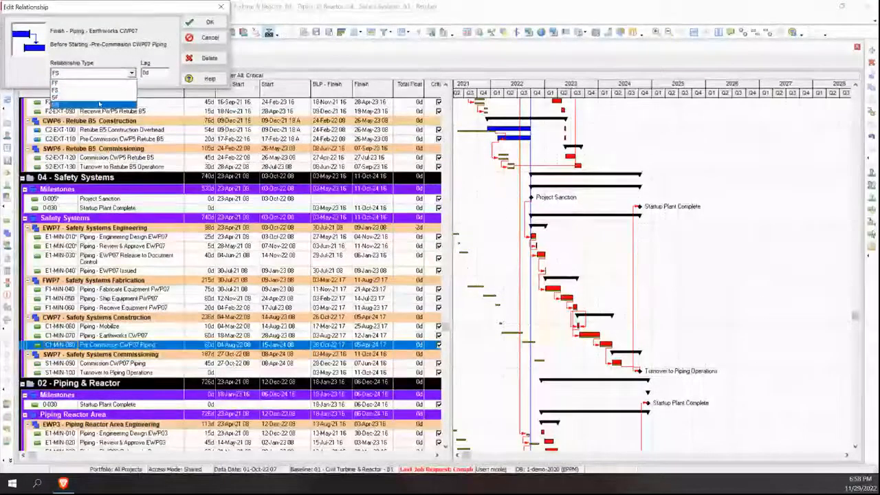
click(100, 103)
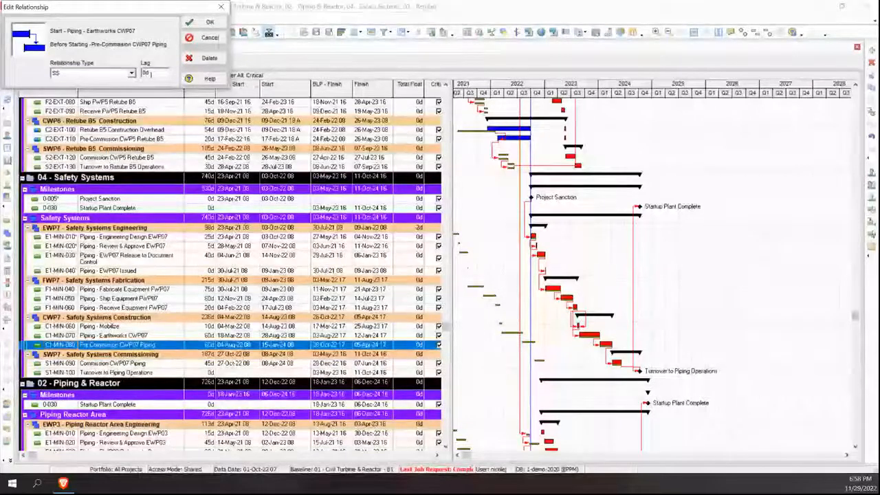
click(147, 74)
key(BackSpace)
text(5)
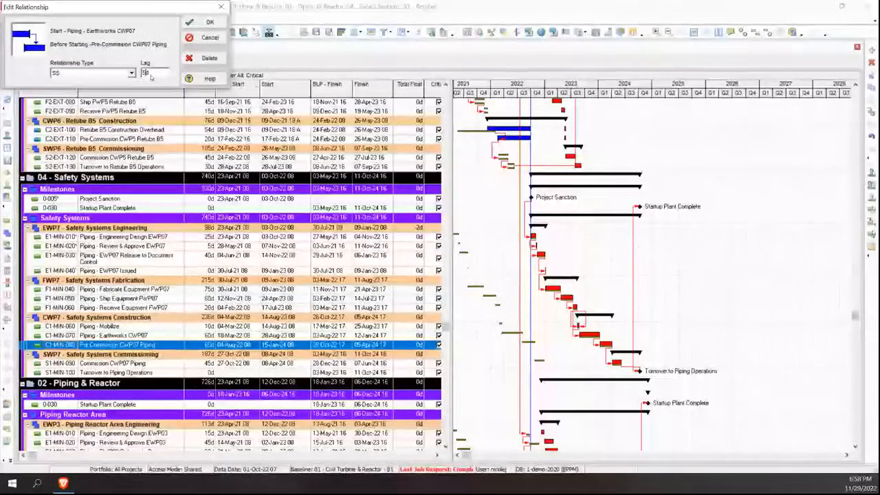
click(206, 22)
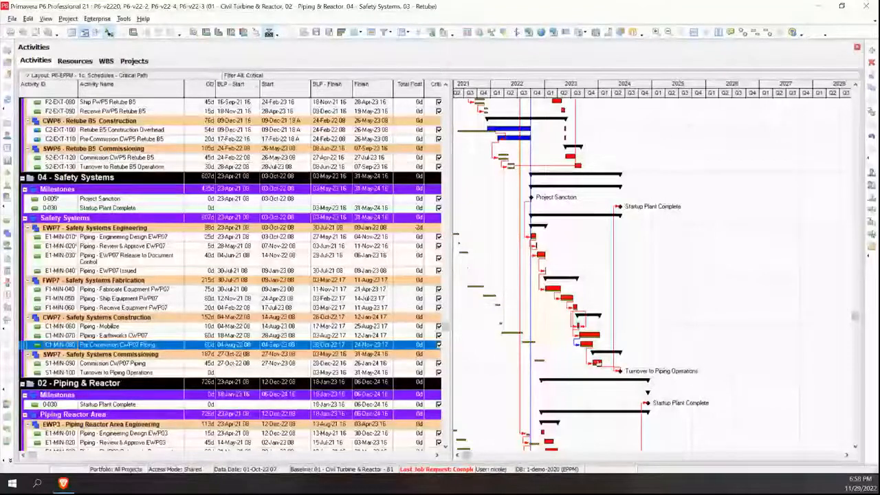
scroll(234, 275, down, 2)
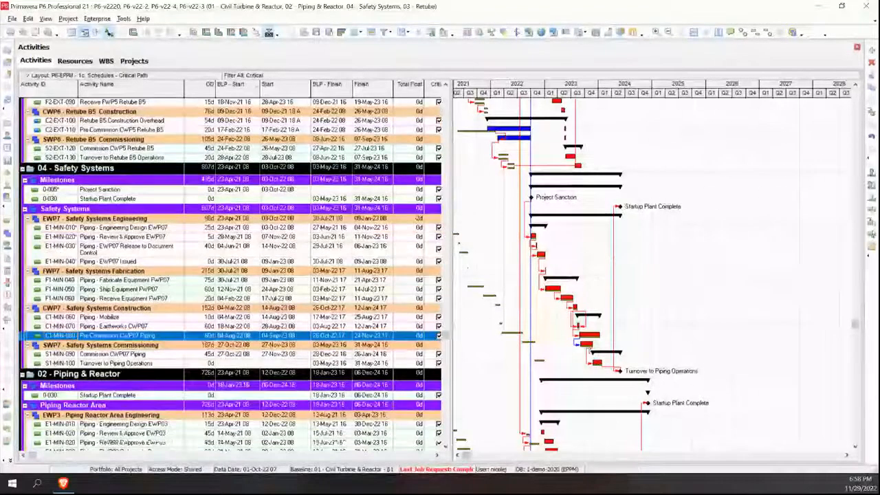
scroll(580, 313, up, 2)
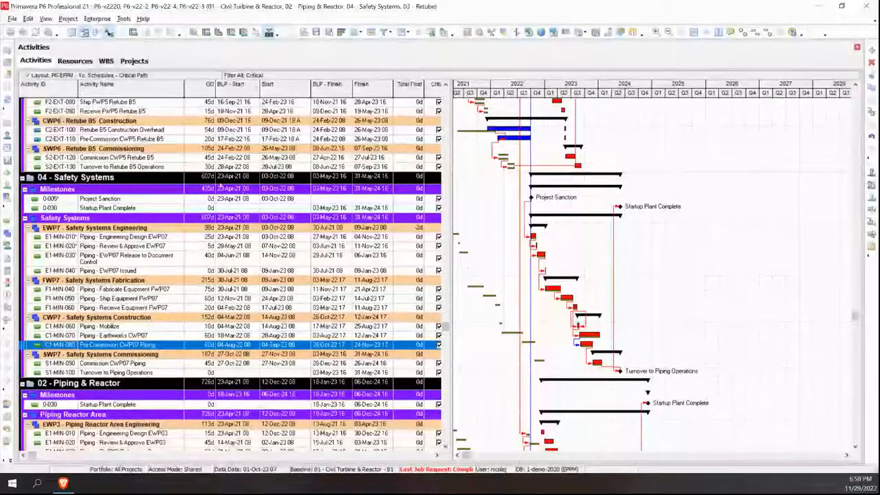
- Open the layout P6-EPPM - 1d. Responsibility Act Codes
click(65, 76)
mouse_move(67, 86)
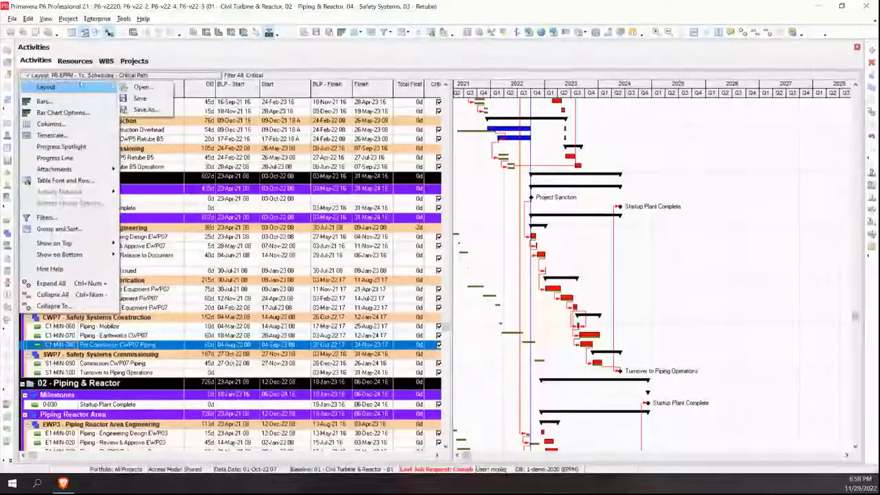
click(146, 88)
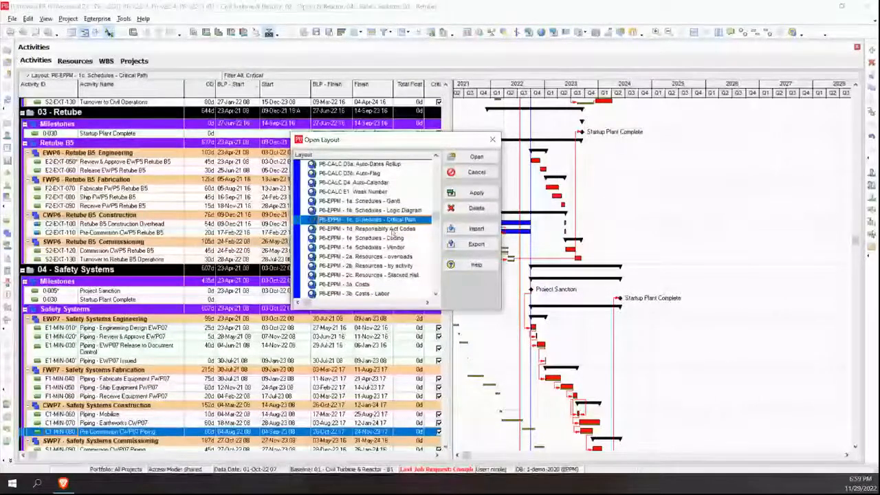
click(393, 230)
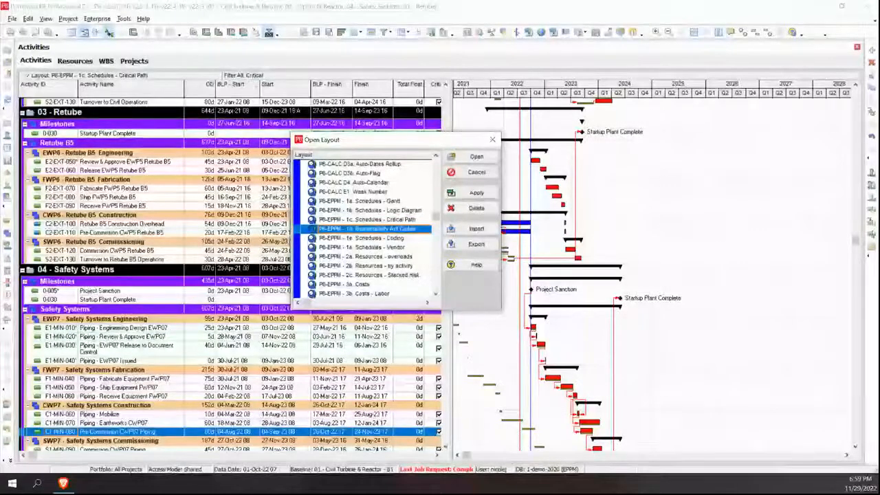
click(474, 192)
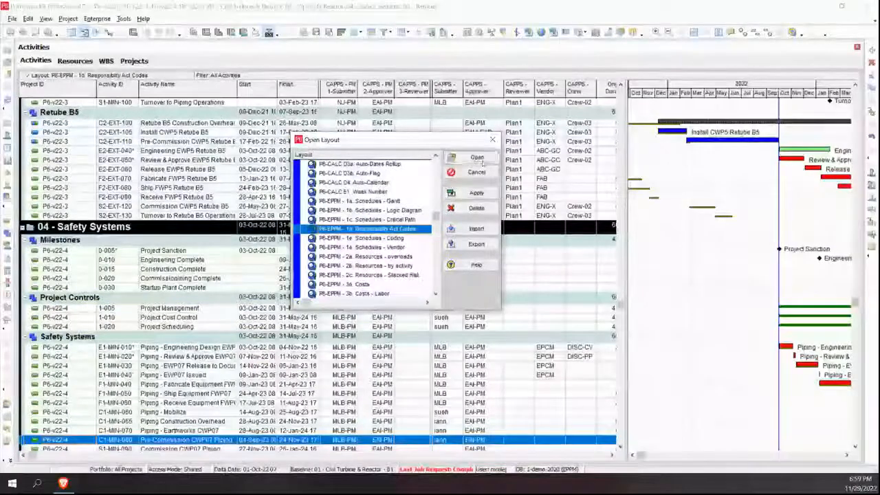
click(483, 163)
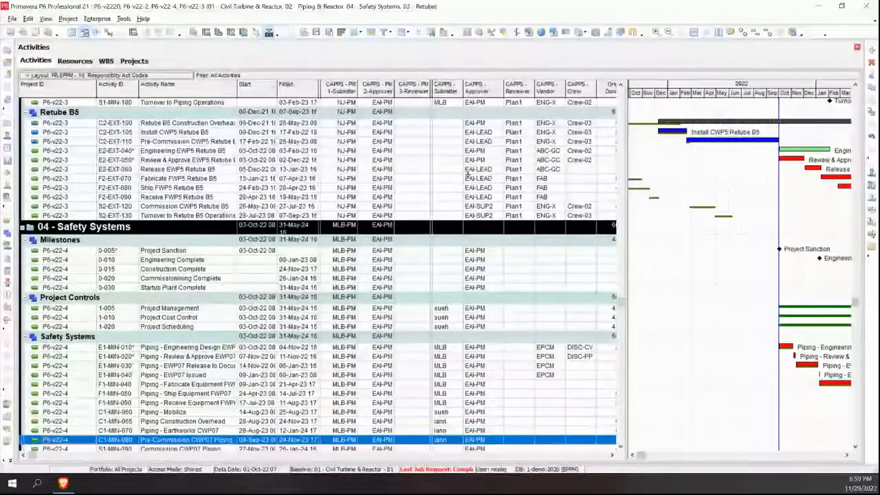
- View the available CAPPS - Approver codes for the Retube B5 Construction Overhead activity without changing the assignment
click(494, 124)
double_click(495, 125)
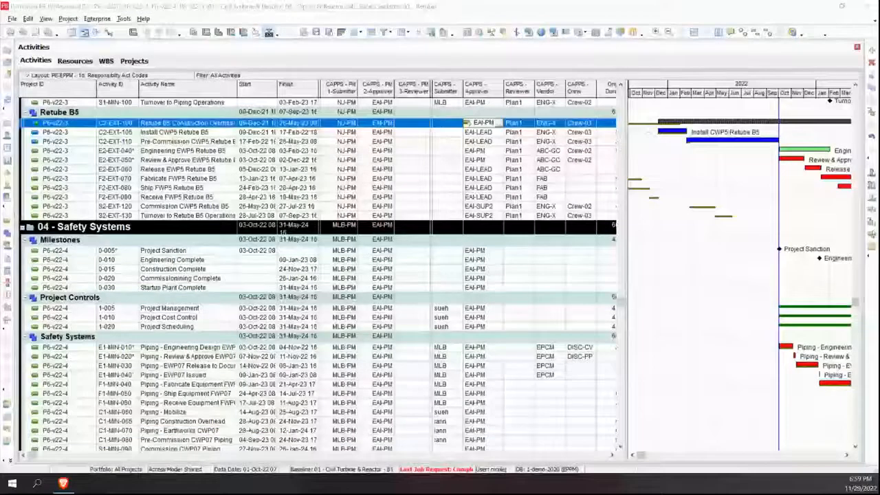
drag(879, 137, 273, 108)
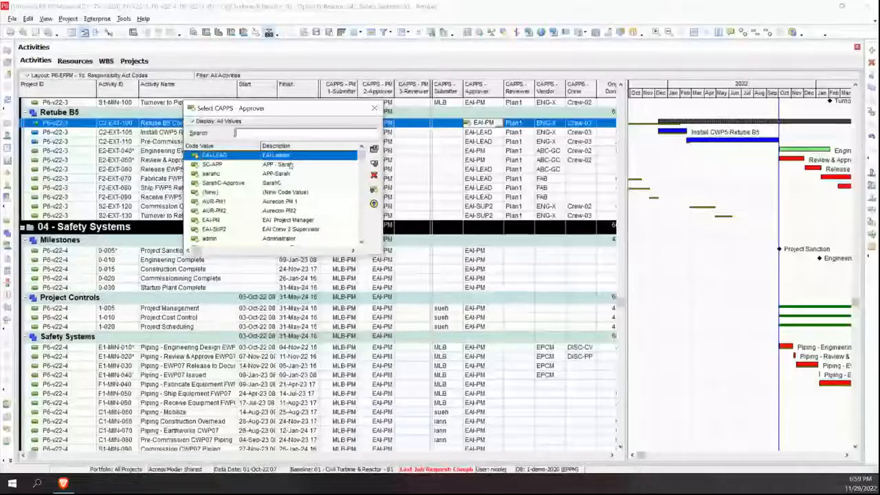
click(374, 108)
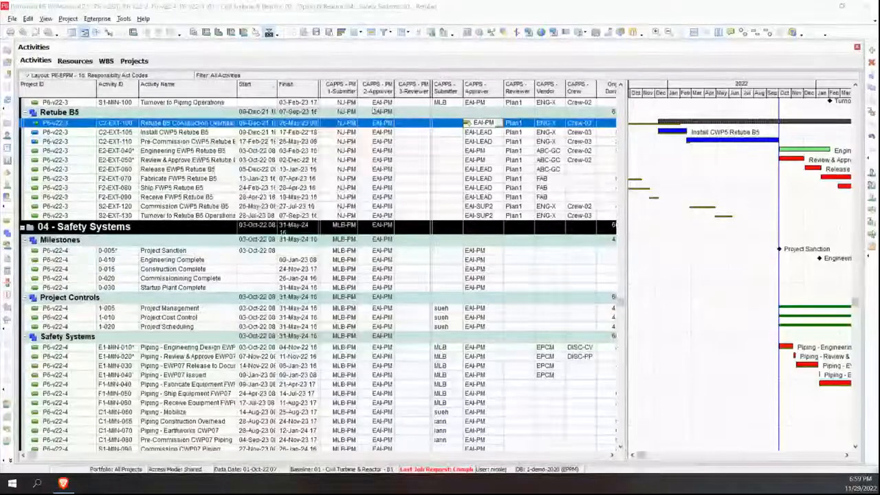
- View the available CAPPS - Vendor codes for the Retube B5 Construction Overhead activity without changing the assignment
double_click(559, 125)
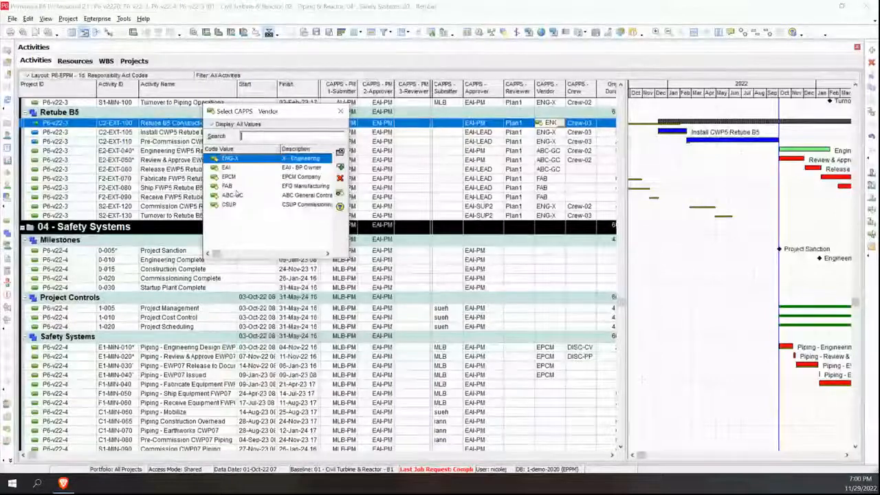
drag(289, 113, 288, 223)
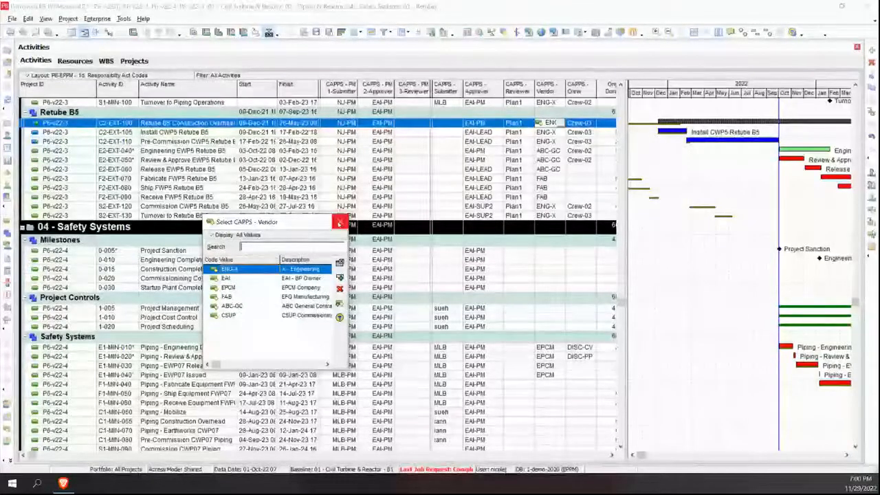
click(339, 223)
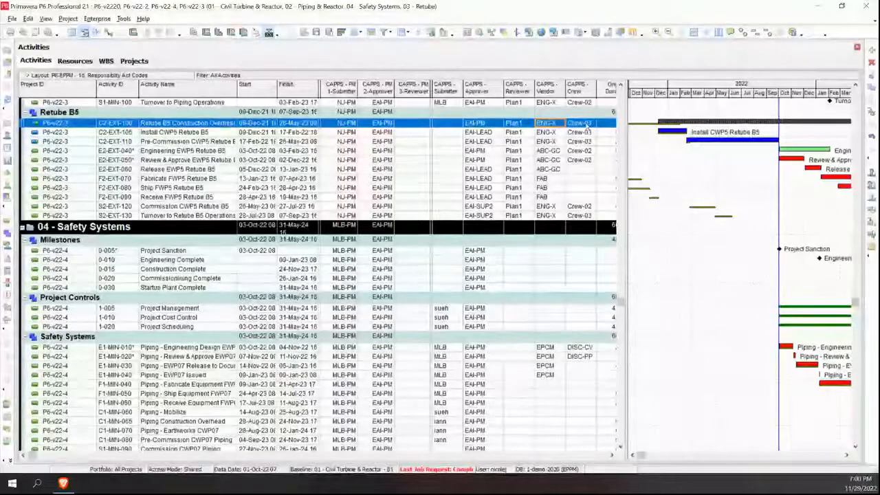
- View the available CAPPS - Crew codes for the Retube B5 Construction Overhead activity without changing the assignment
click(588, 125)
click(588, 125)
click(591, 124)
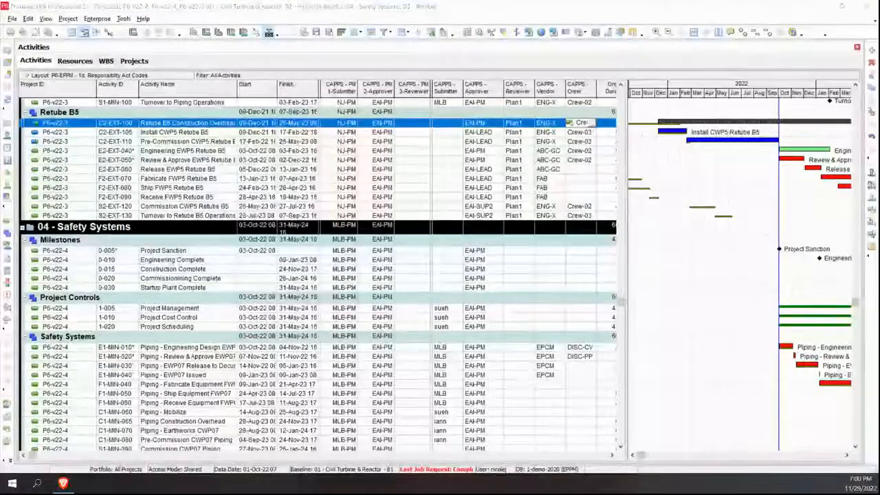
drag(627, 196, 477, 192)
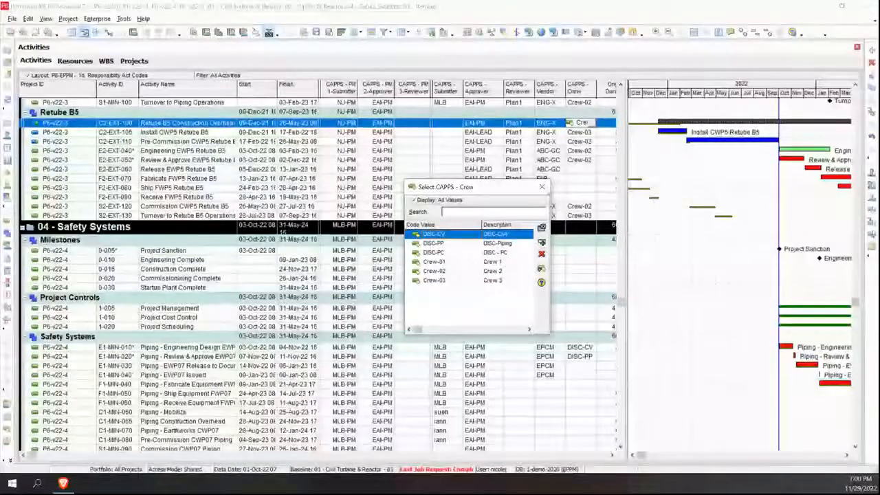
click(541, 186)
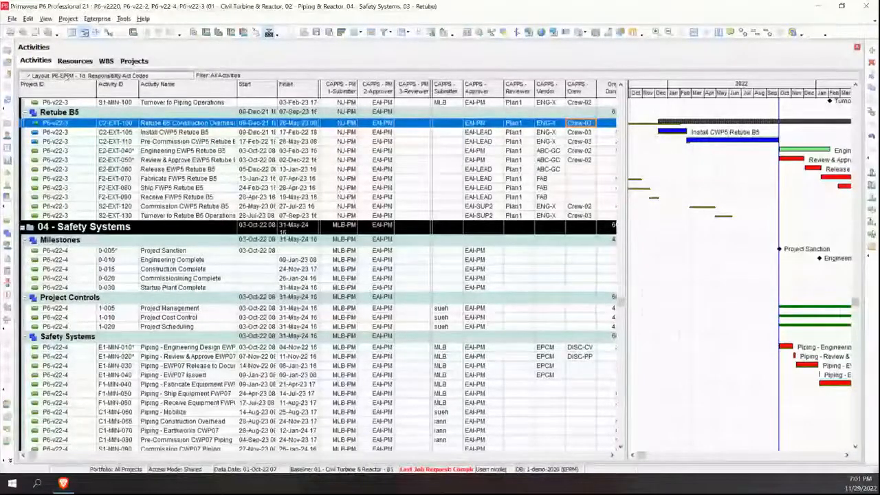
- Open the layout P6-EPPM - 1e. Schedules - Coding and show its activity name and code columns
click(67, 77)
mouse_move(79, 88)
click(157, 87)
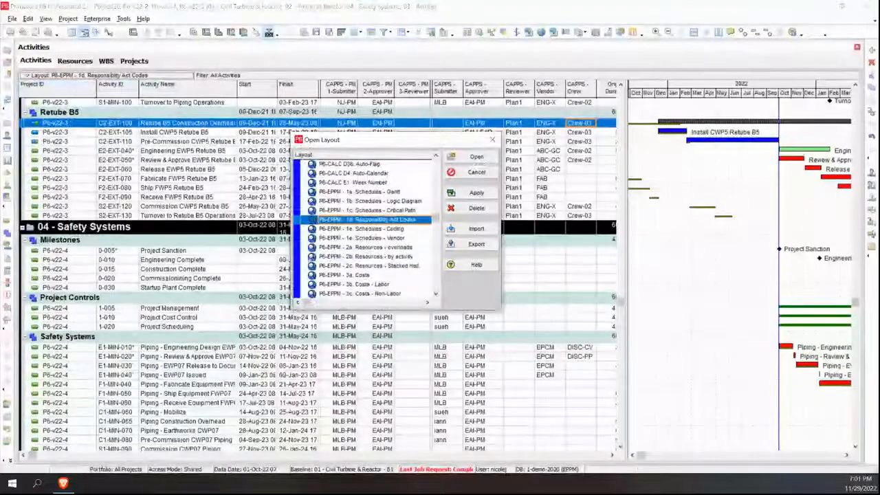
click(389, 230)
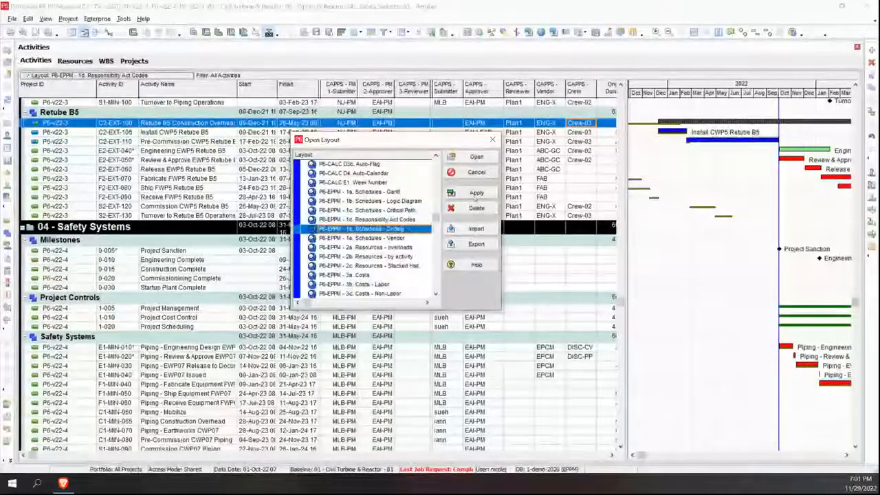
click(475, 195)
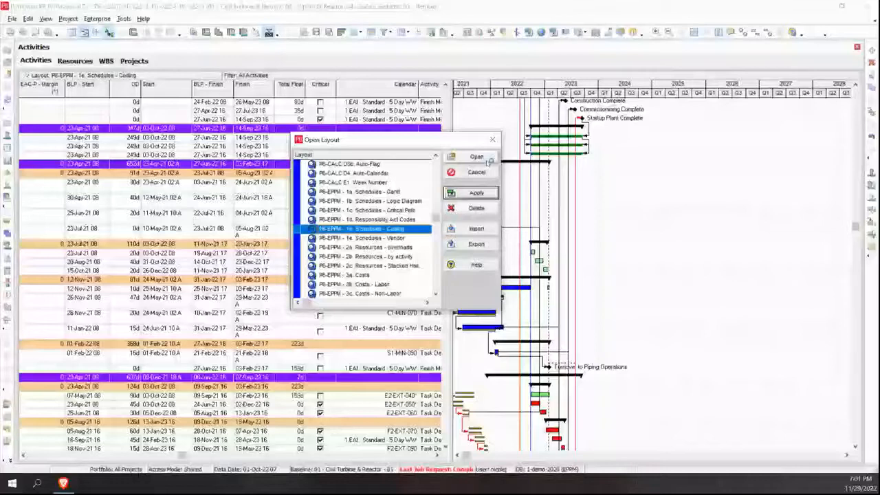
click(488, 159)
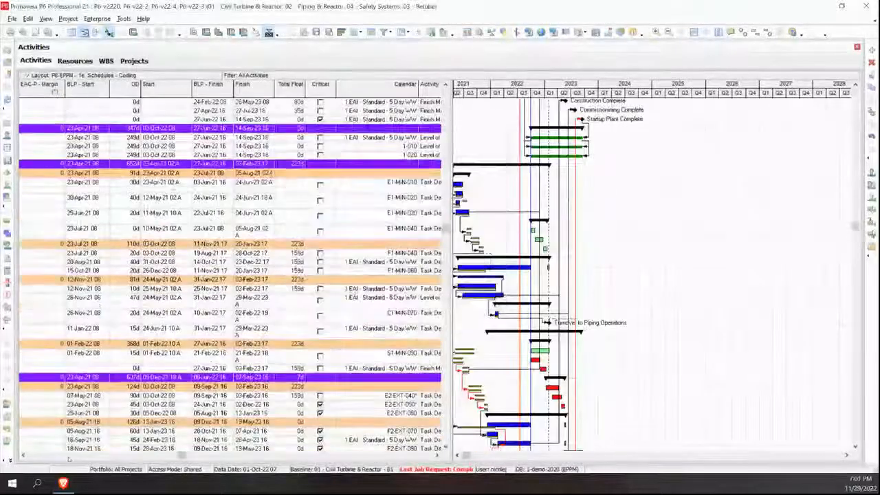
scroll(68, 459, down, 1)
click(62, 457)
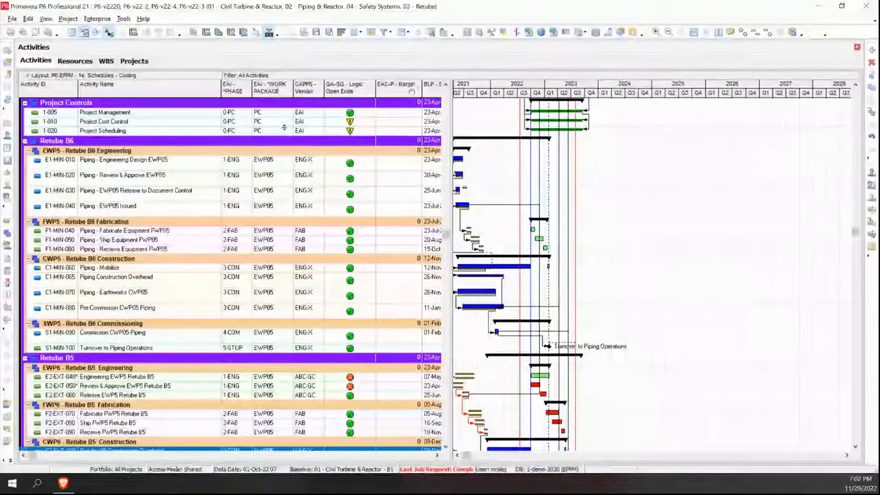
- View the available EAI - *PHASE codes for the Piping - Engineering Design EWP05 activity without changing the assignment
click(226, 113)
click(224, 112)
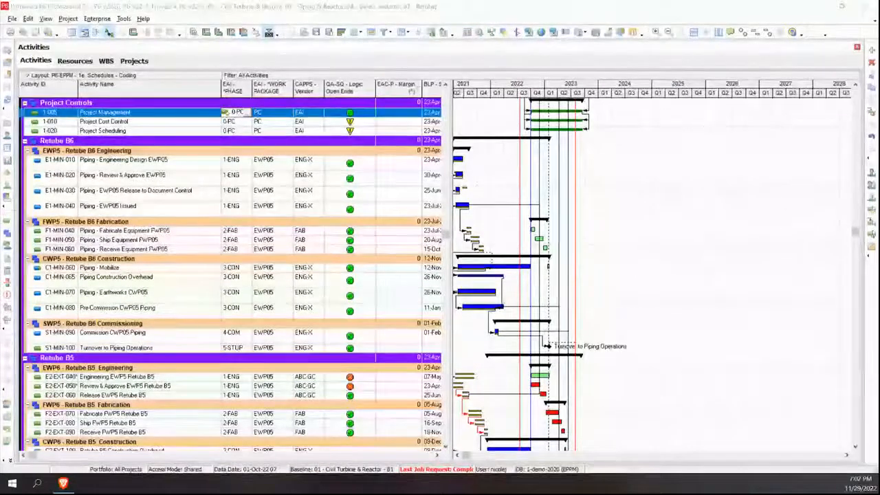
click(217, 200)
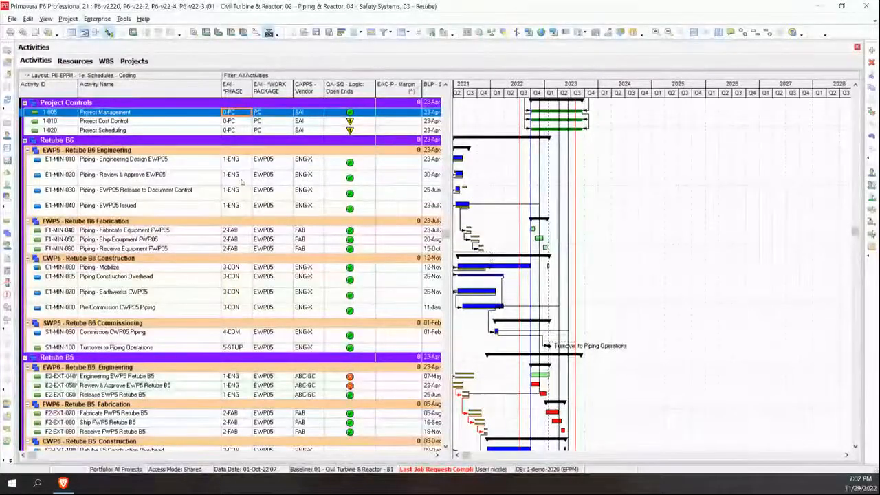
click(105, 176)
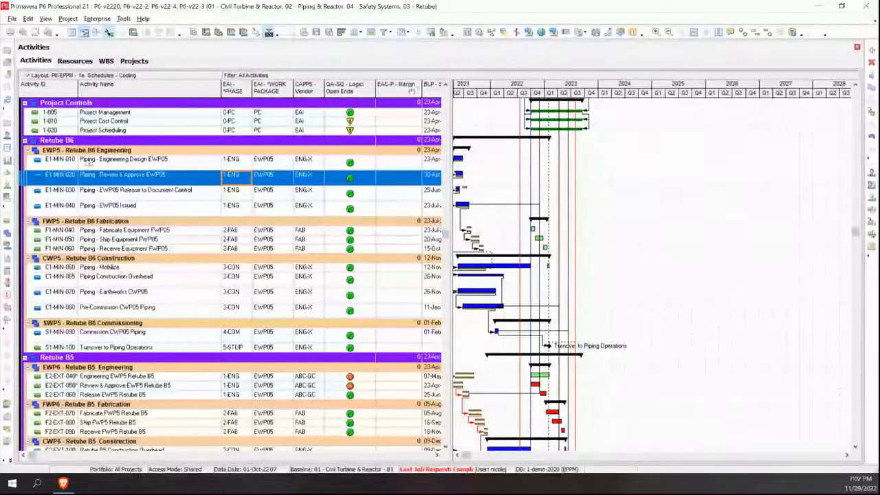
click(245, 163)
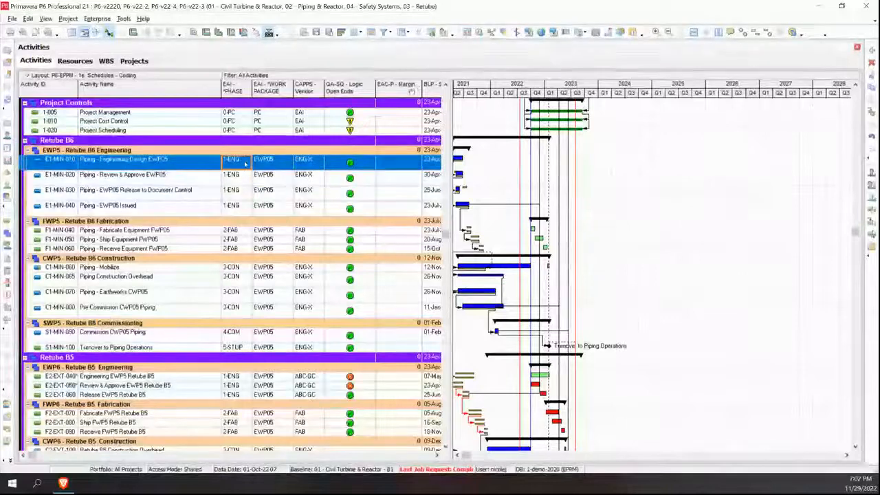
click(245, 161)
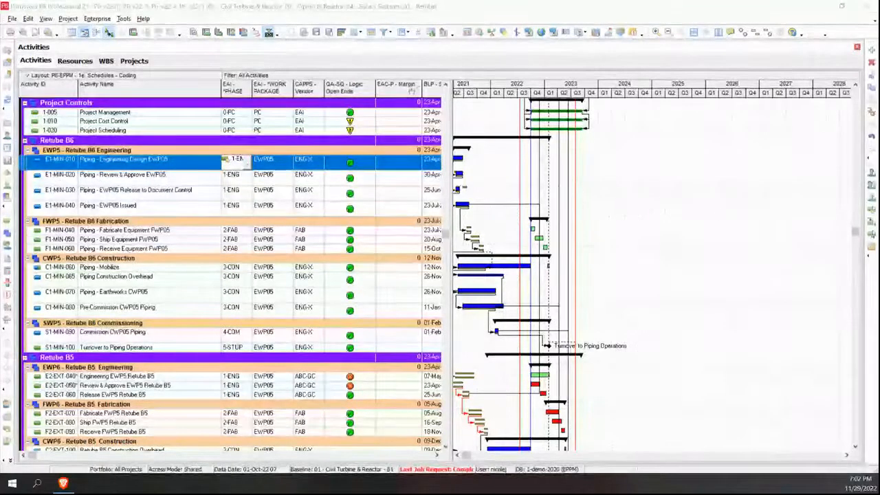
click(245, 159)
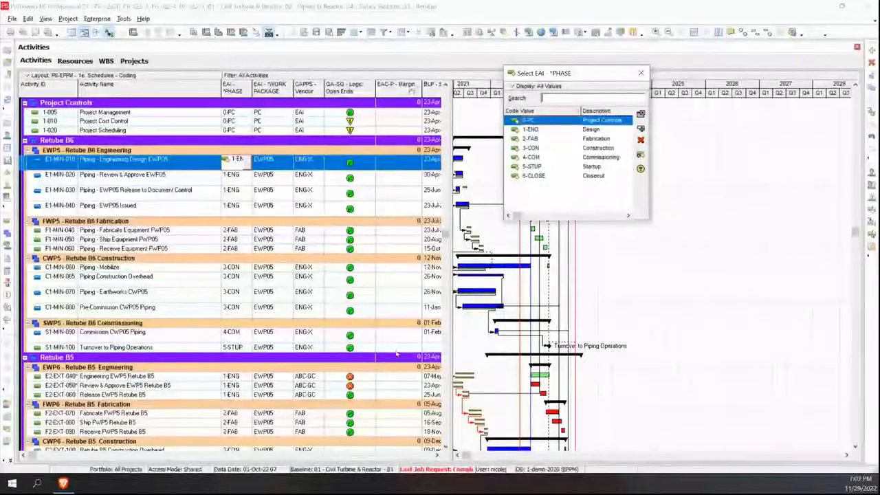
click(640, 72)
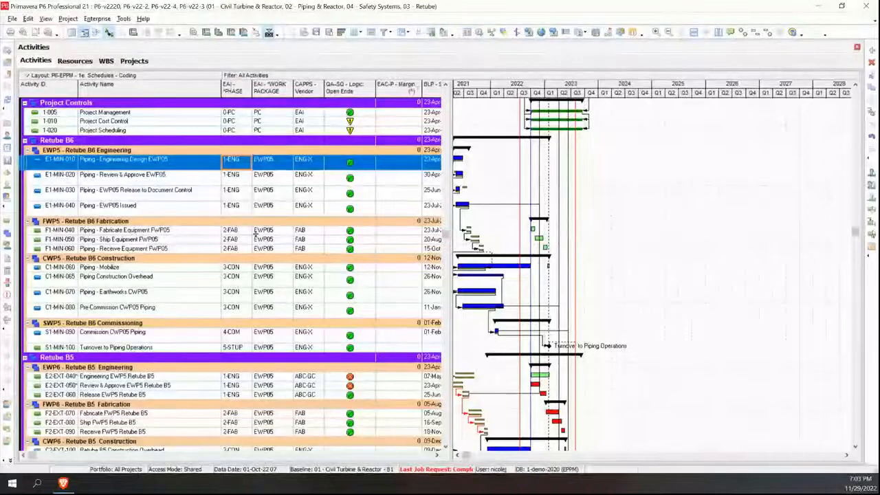
- View the available EAI - *WORK PACKAGE codes for the Piping - Engineering Design EWP05 activity without changing the assignment
click(275, 159)
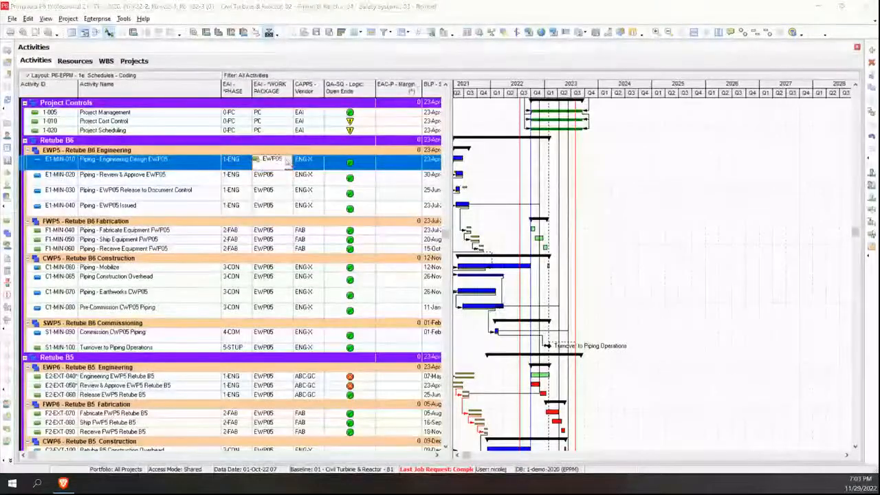
drag(879, 116, 576, 103)
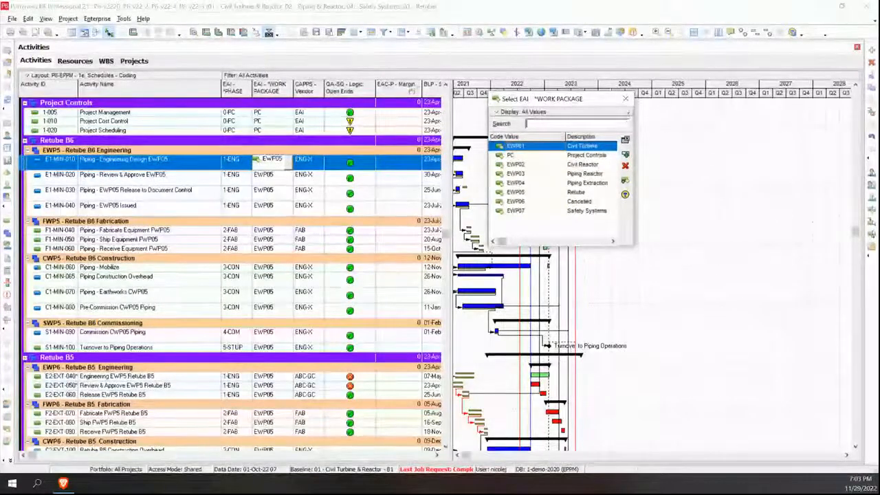
click(625, 99)
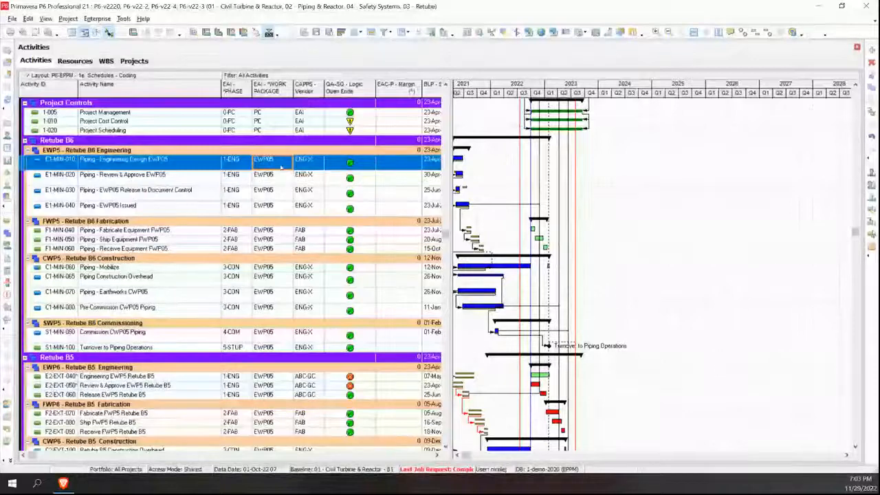
- View the available CAPPS - Vendor codes for the Piping - Engineering Design EWP05 activity without changing the assignment
click(315, 162)
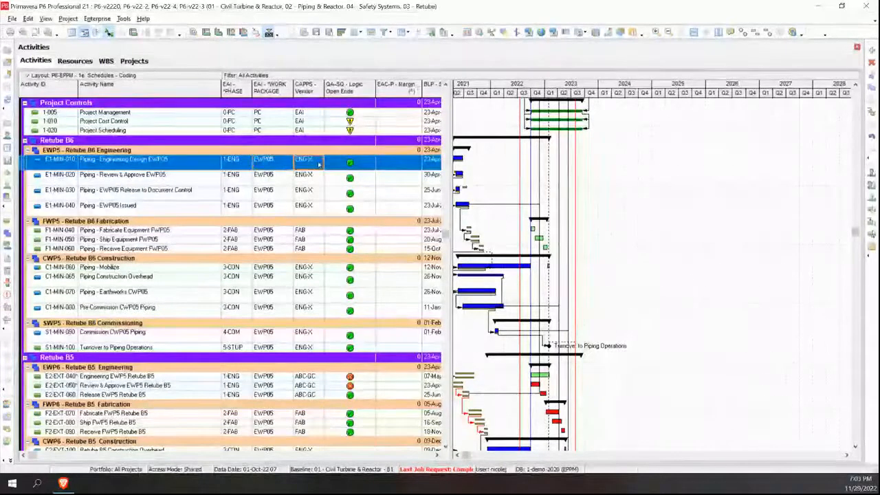
click(318, 163)
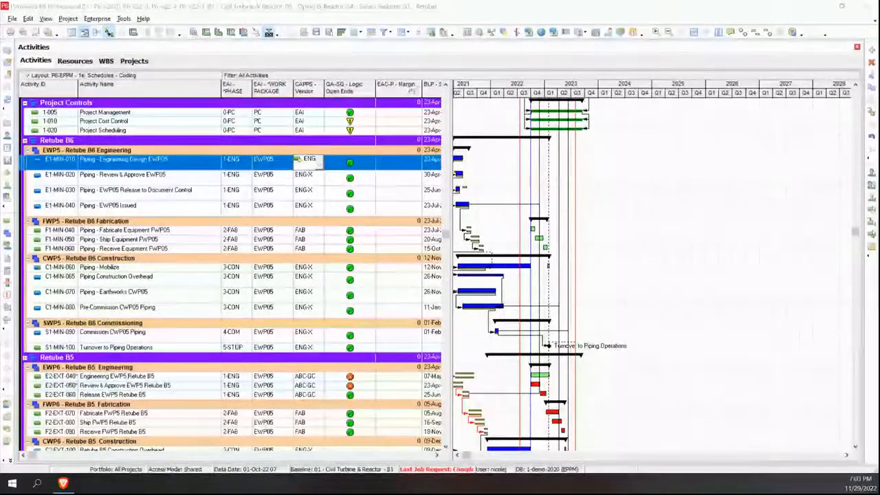
drag(701, 115, 571, 91)
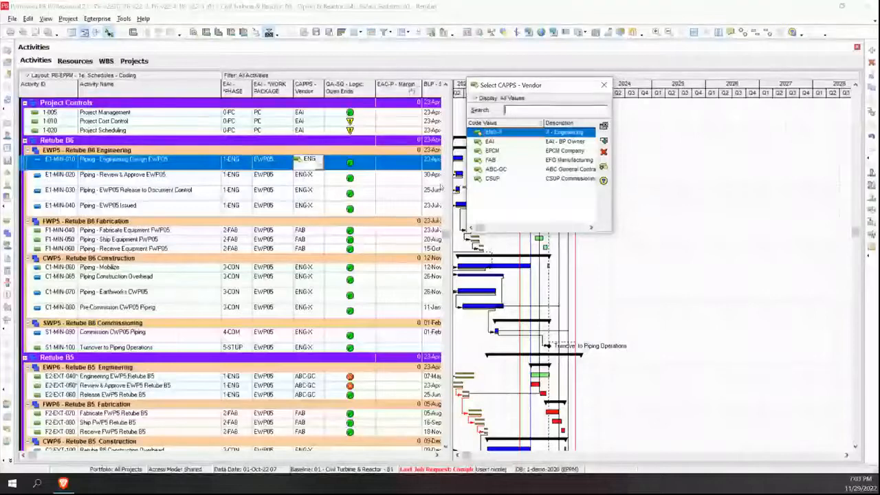
click(603, 85)
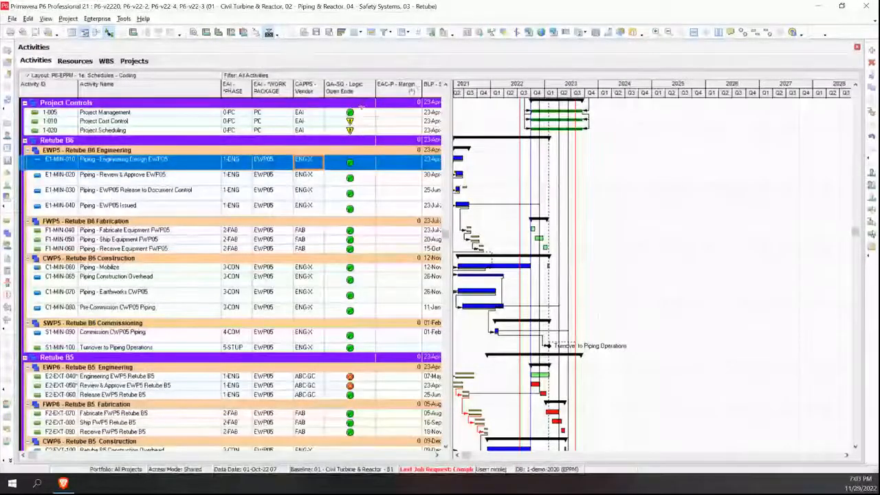
- View the QA-SQ - Logic Open Ends indicator options for the Project Management activity without changing the indicator
click(358, 113)
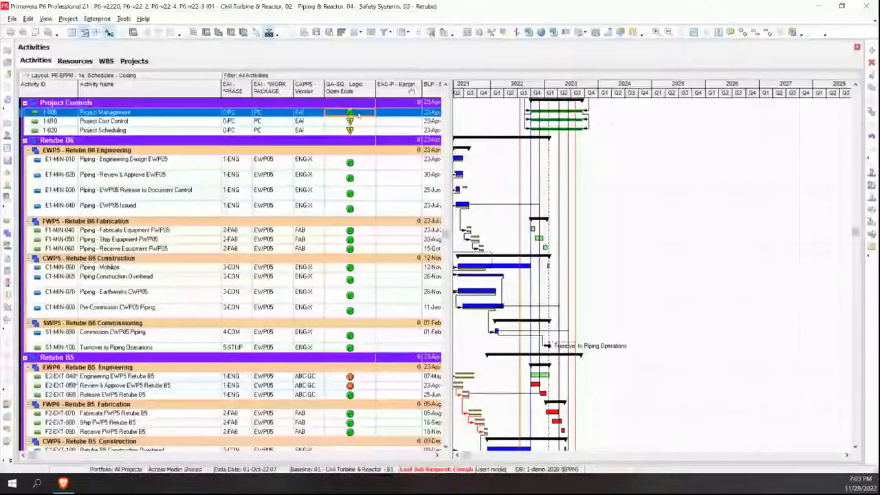
click(357, 114)
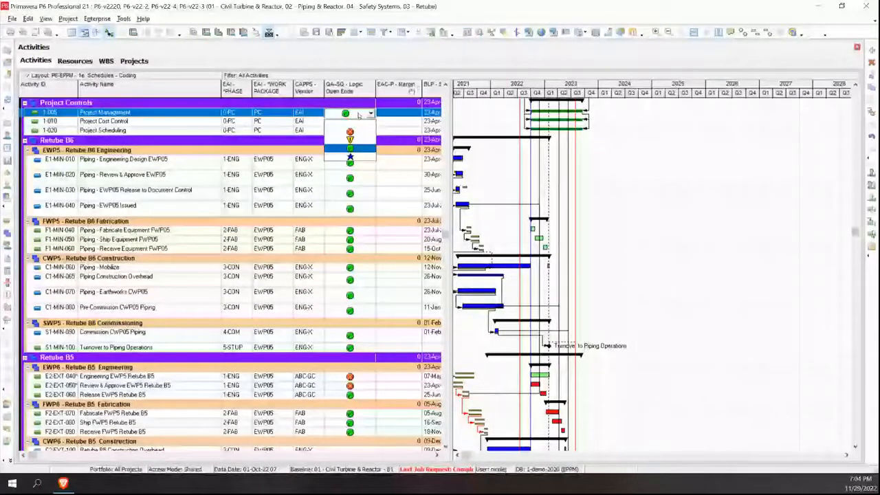
key(Escape)
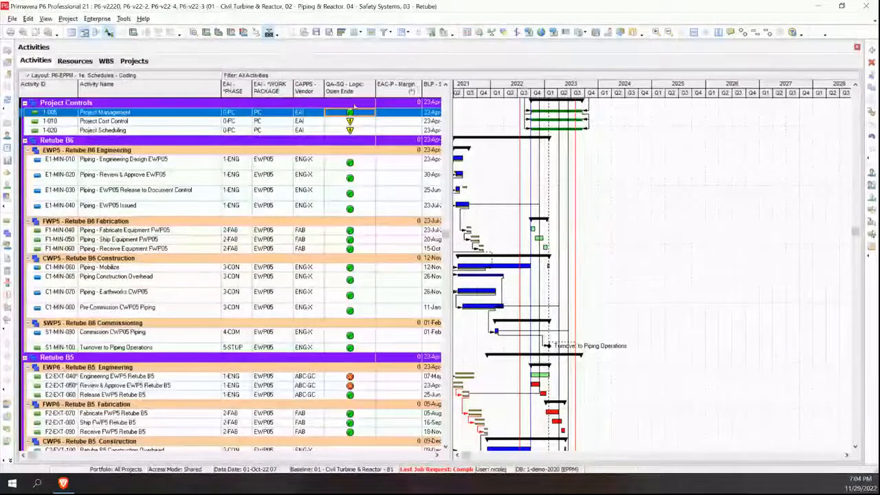
- Link Engineering EWP5 Retube B5 finish-to-start to Review & Approve EWP5 Retube B5, reschedule the projects and refresh the data
click(356, 378)
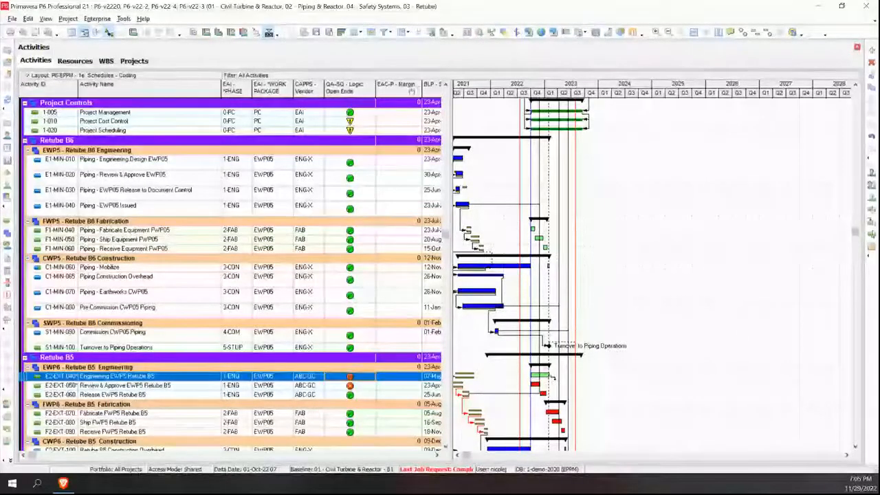
mouse_move(531, 380)
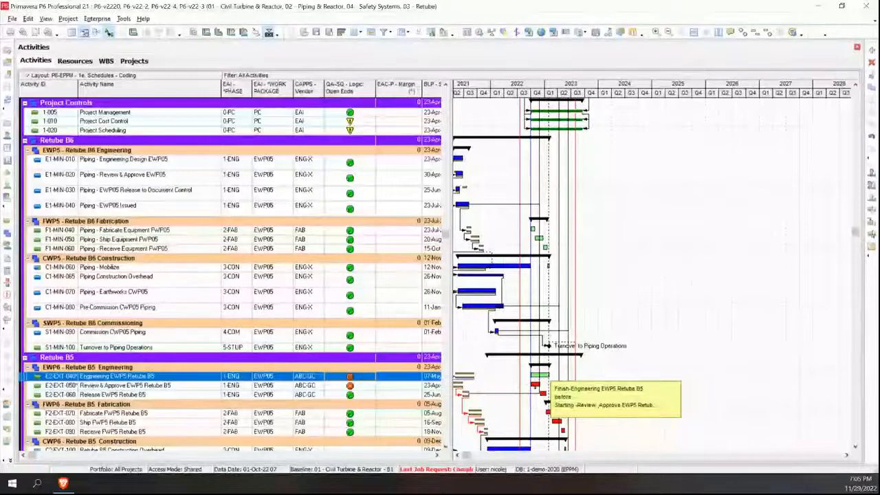
drag(533, 387, 532, 386)
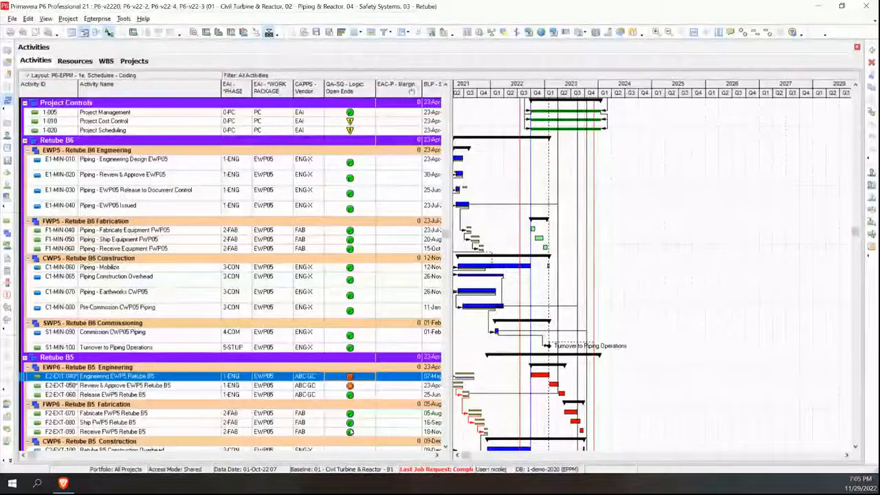
key(F5)
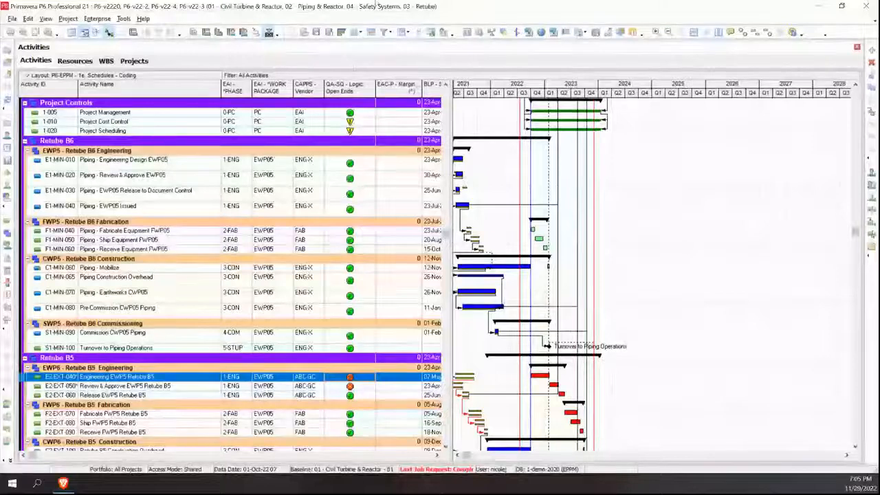
- Set the first grouping level of the activities to EAI - *PHASE, limited to level 1
click(401, 33)
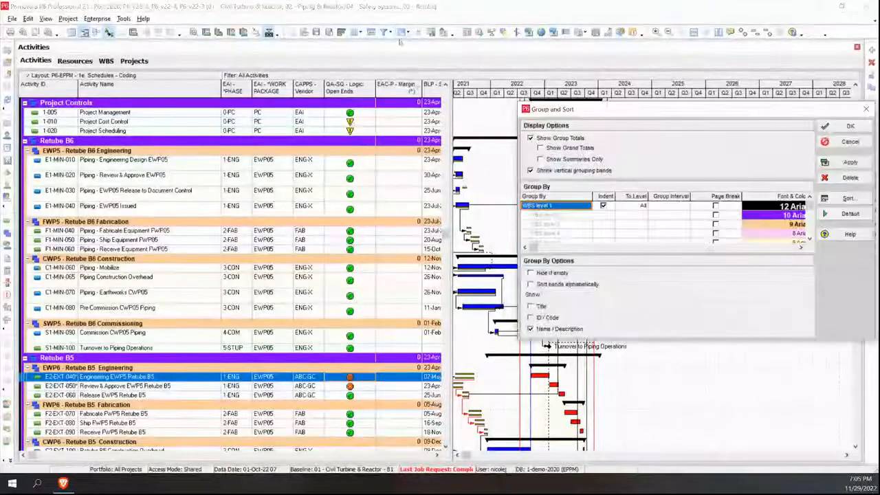
click(574, 207)
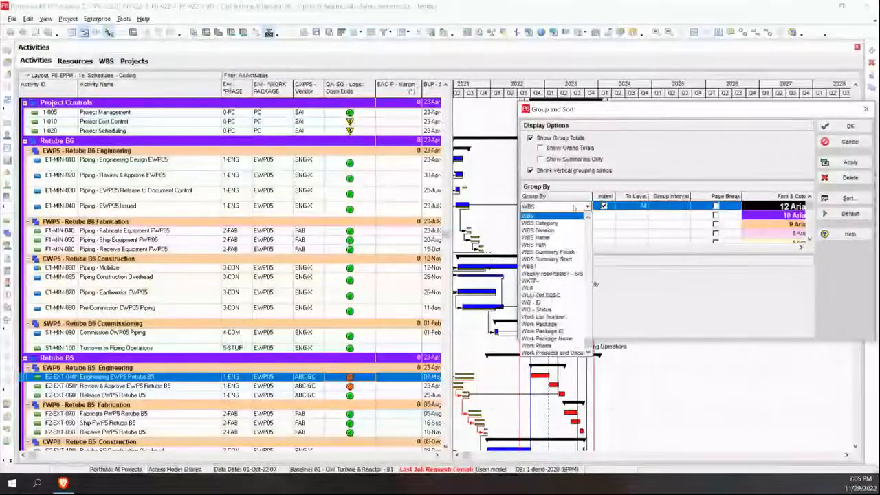
click(574, 208)
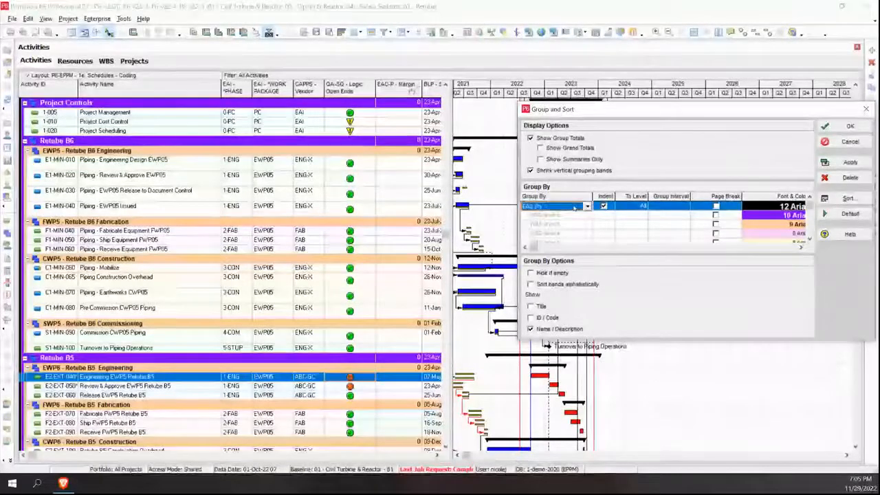
click(575, 207)
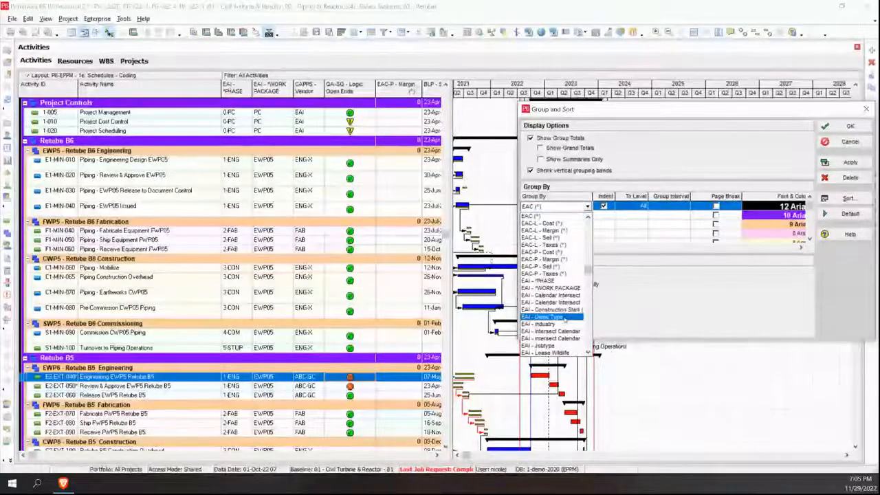
click(550, 281)
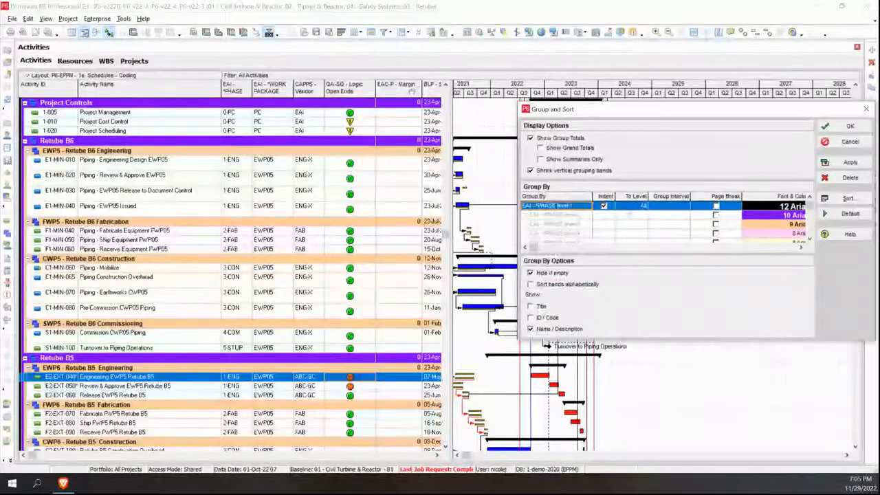
click(633, 207)
click(643, 207)
click(635, 217)
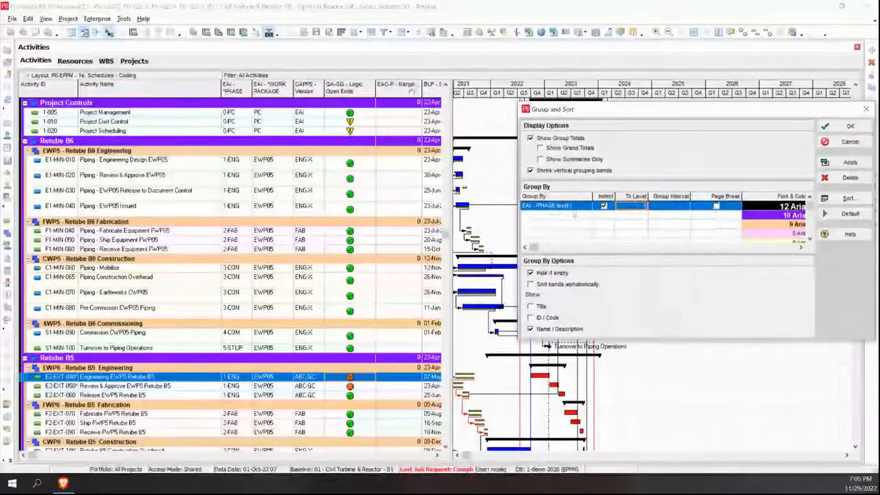
- Add EAI - *WORK PACKAGE as the second grouping level and apply the new grouping to the activities
click(570, 215)
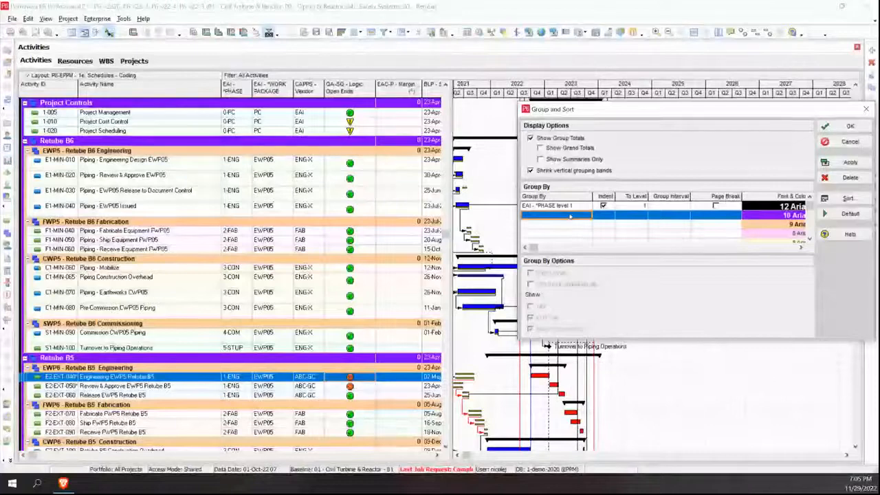
click(569, 215)
click(587, 215)
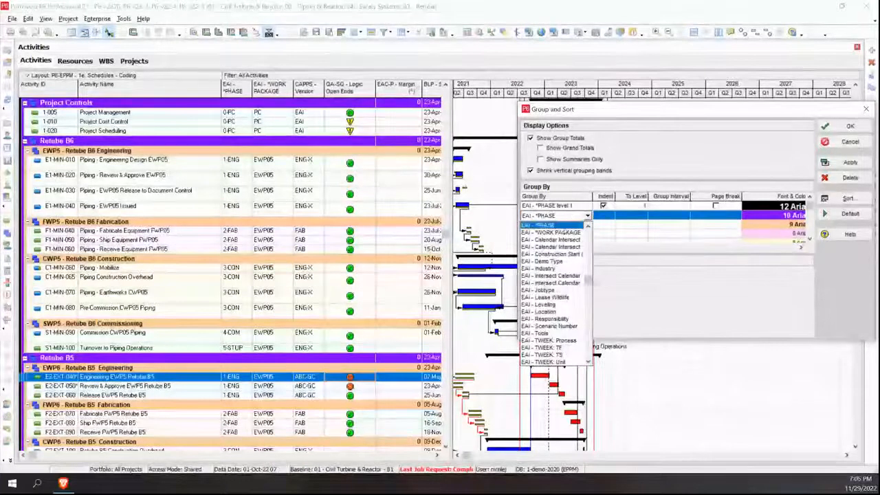
click(565, 228)
click(570, 215)
click(587, 215)
click(568, 237)
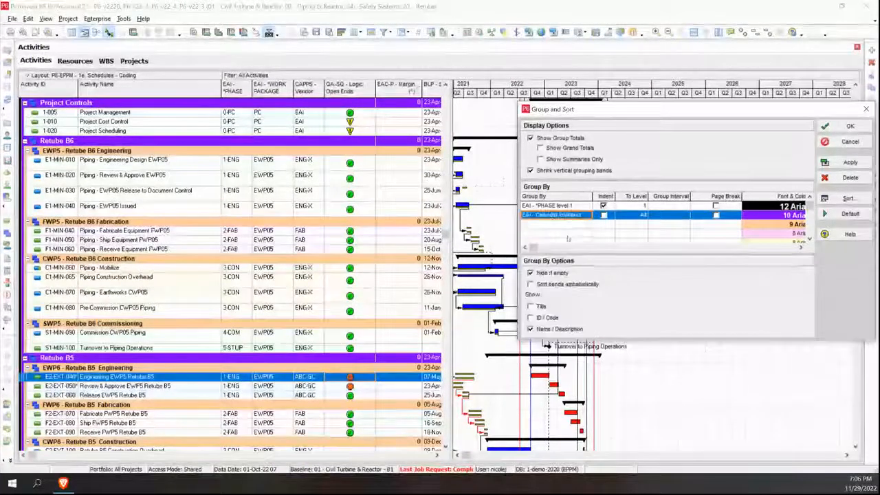
click(568, 215)
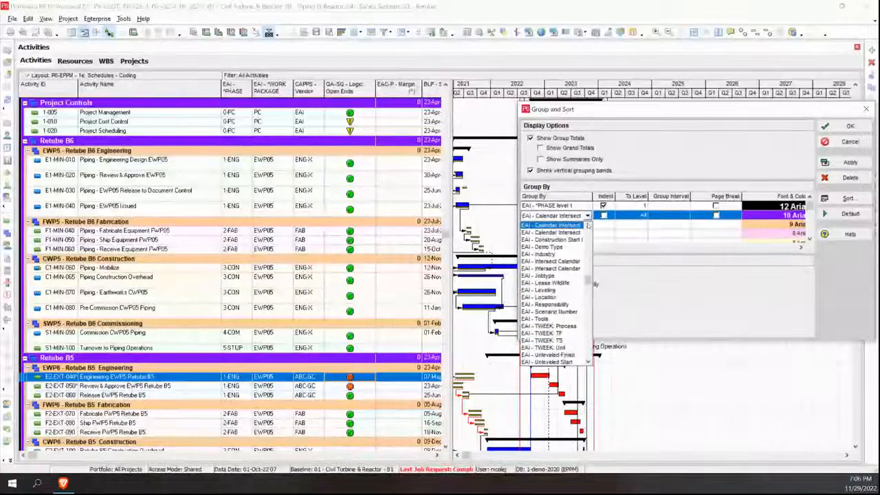
scroll(588, 226, up, 5)
click(568, 237)
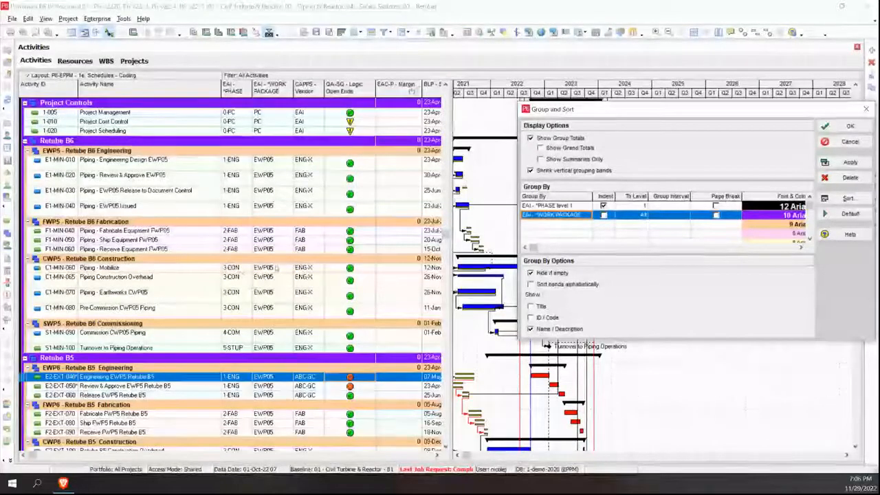
click(845, 128)
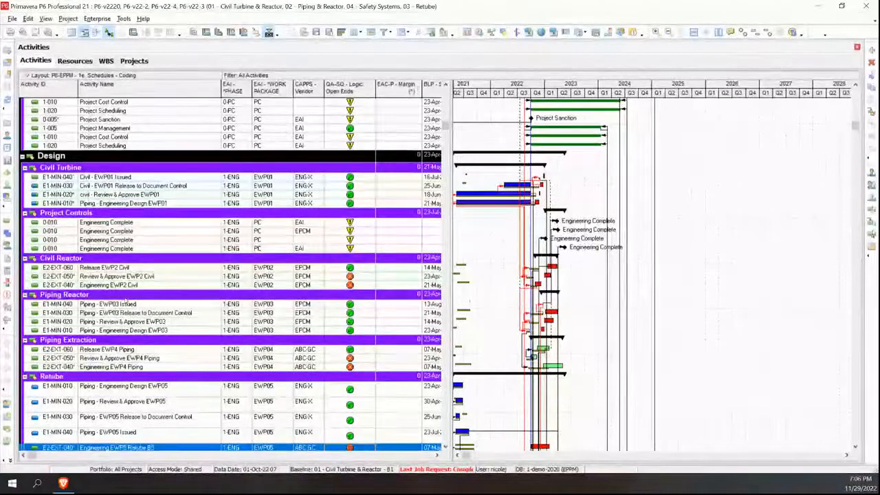
- View the list of available layouts without switching away from the Schedules - Coding layout
click(84, 76)
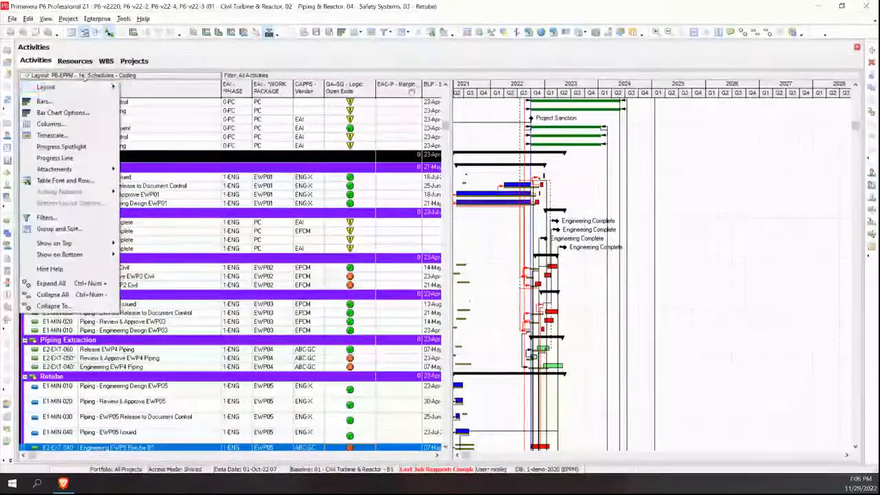
mouse_move(103, 86)
click(140, 88)
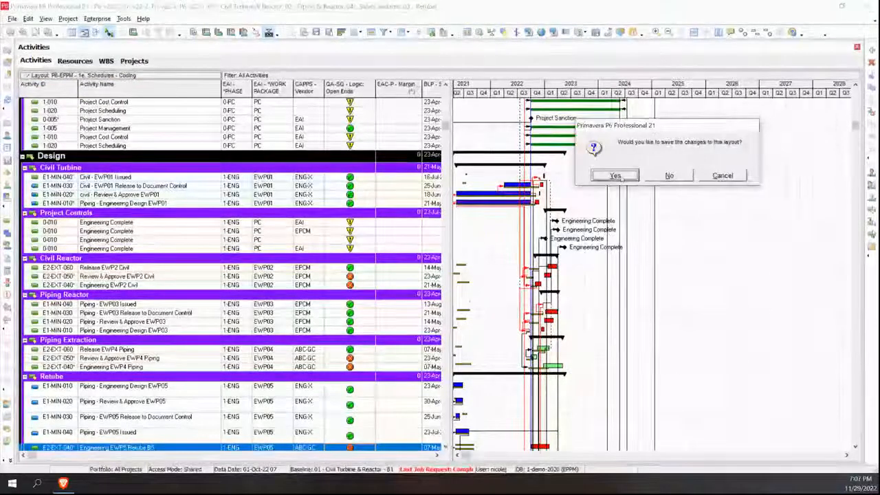
click(741, 174)
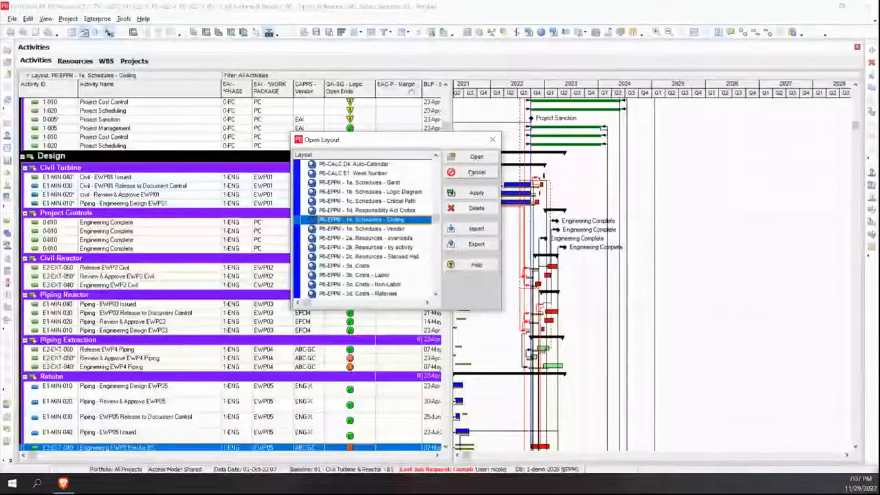
click(477, 172)
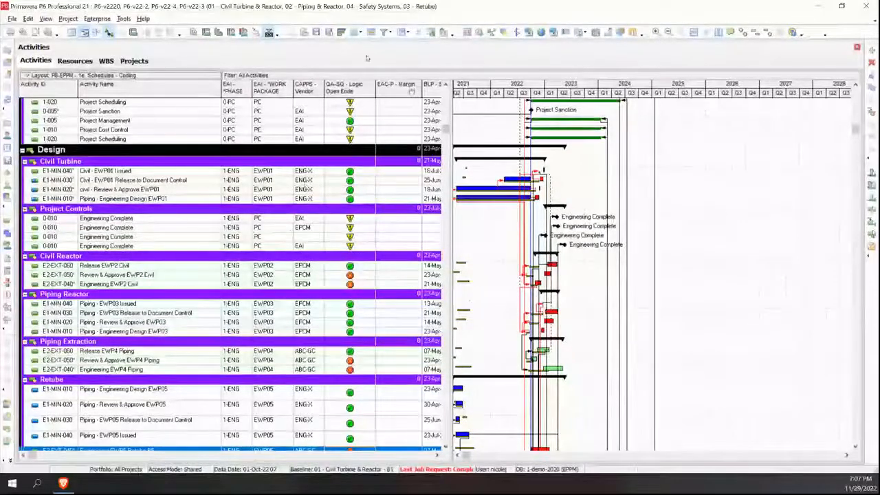
- Find the CAPPS - 1 RESP - Vendor ENG-X filter and apply it in place of All Activities
click(384, 31)
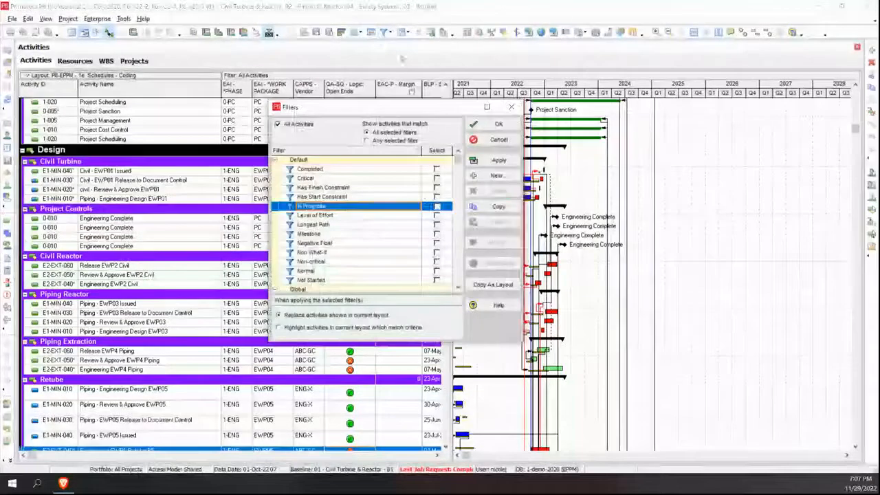
click(330, 226)
key(ctrl+f)
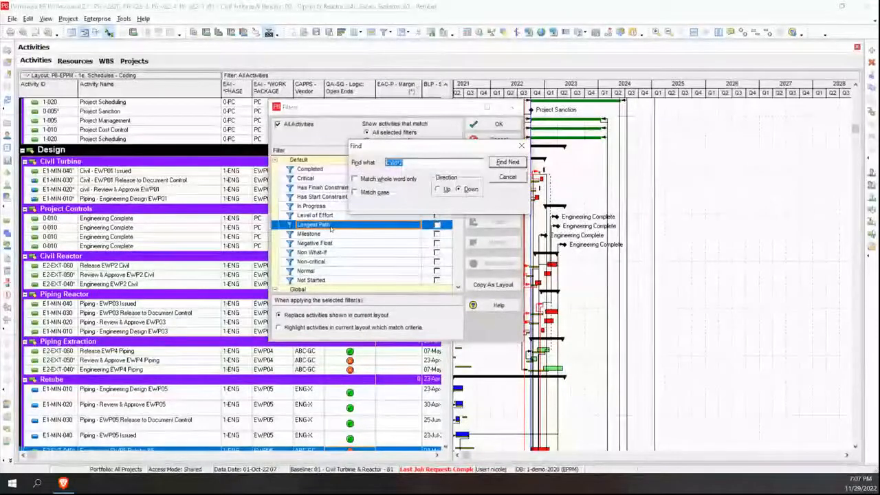
text(eng)
key(Return)
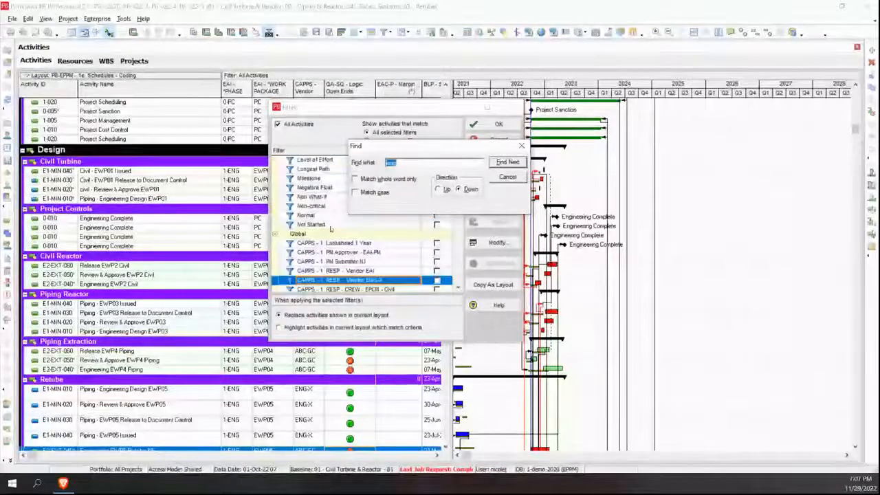
click(436, 281)
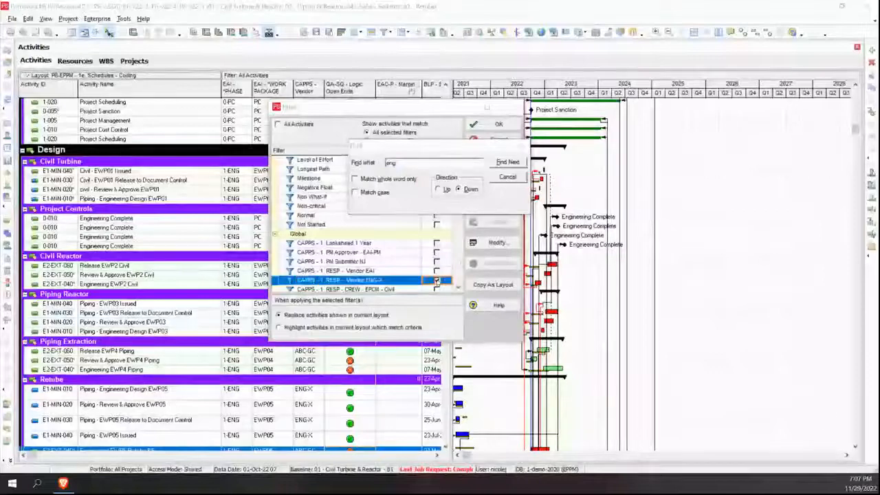
click(507, 177)
click(499, 160)
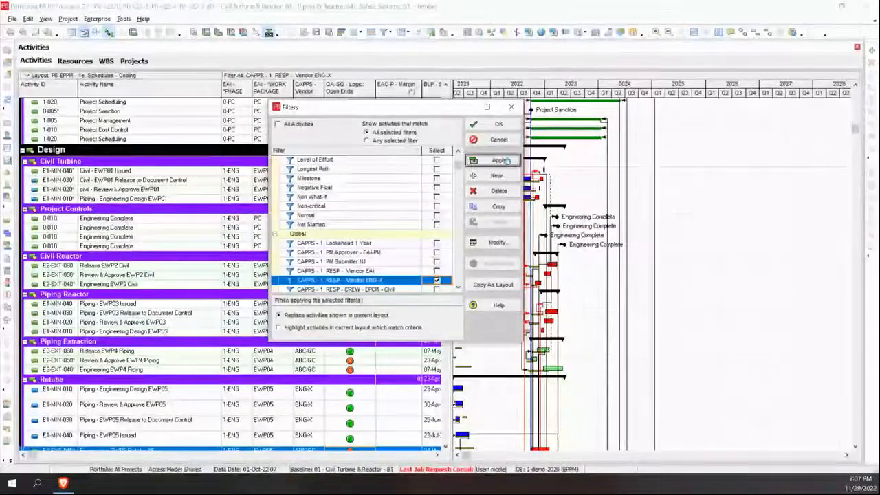
click(500, 126)
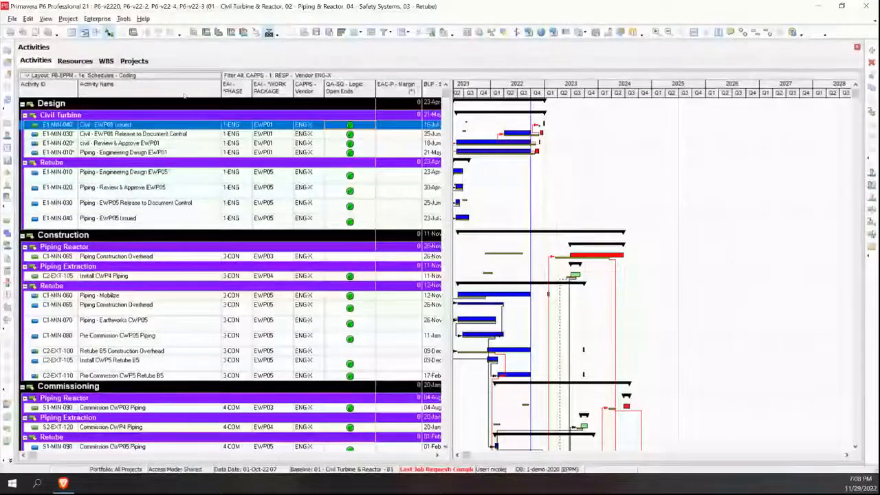
click(456, 455)
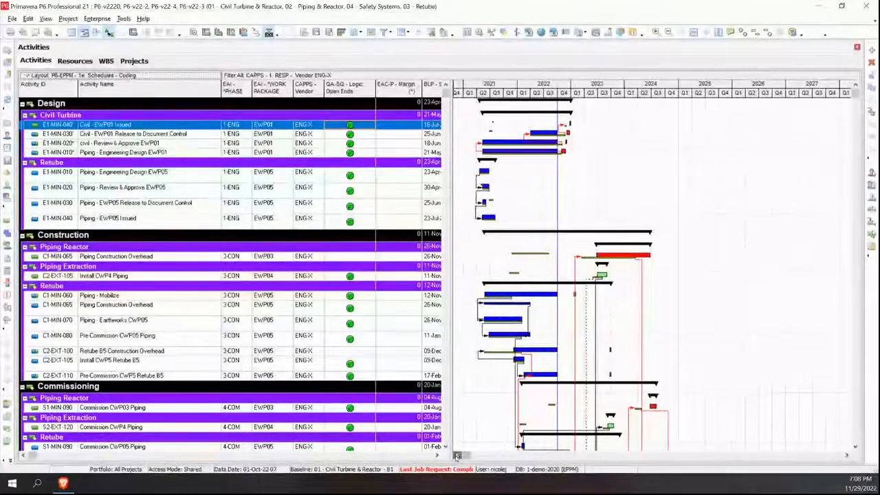
click(456, 455)
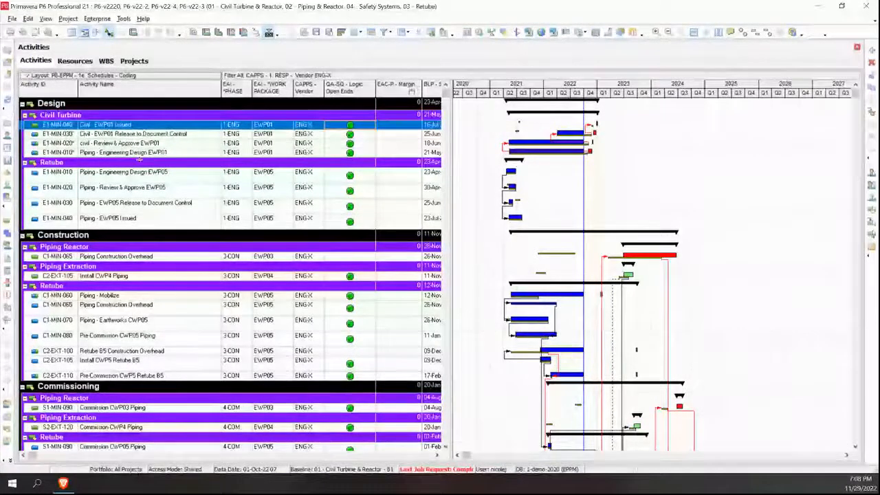
- Save the changes to the Coding layout and open the layout P6-EPPM - 2a. Resources - overloads
click(59, 74)
mouse_move(103, 86)
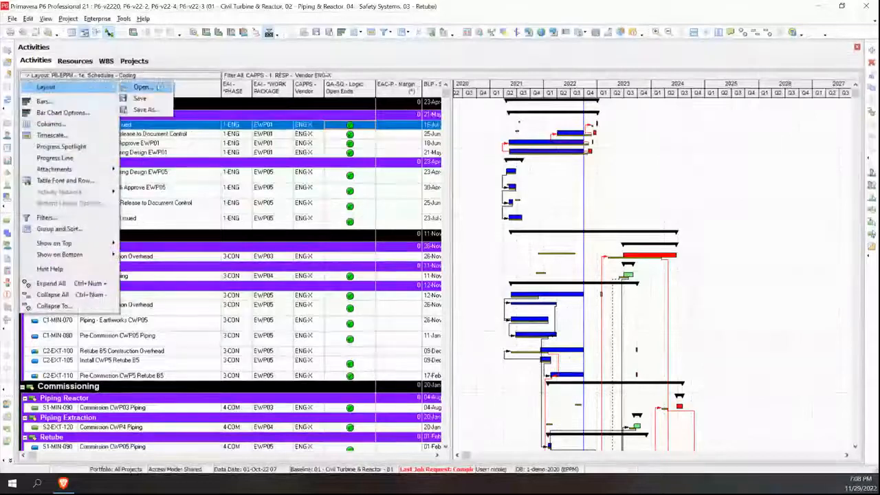
click(157, 88)
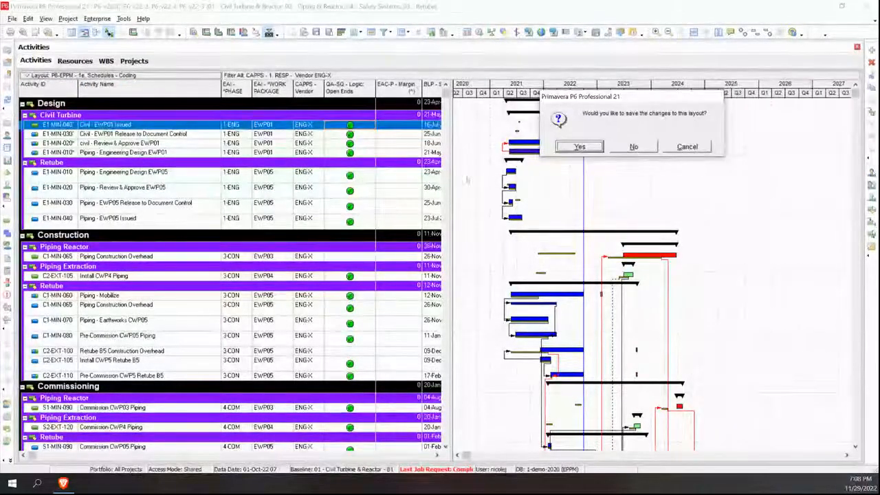
click(579, 147)
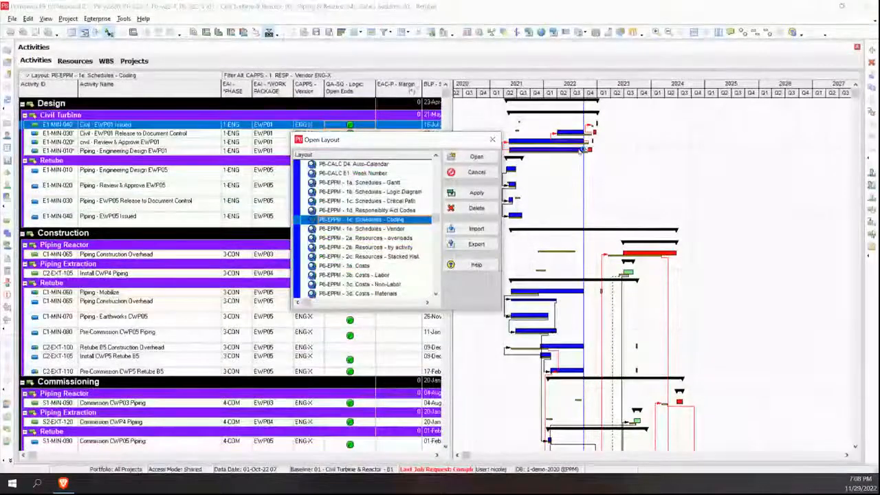
click(357, 238)
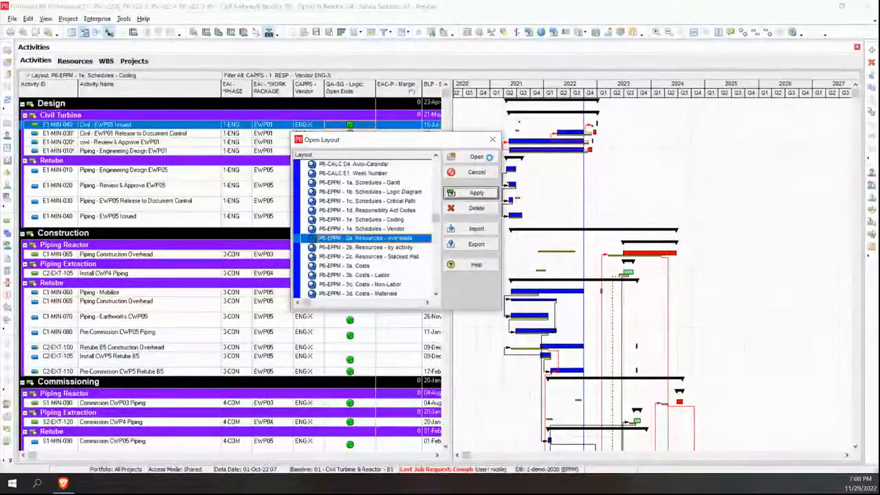
click(476, 192)
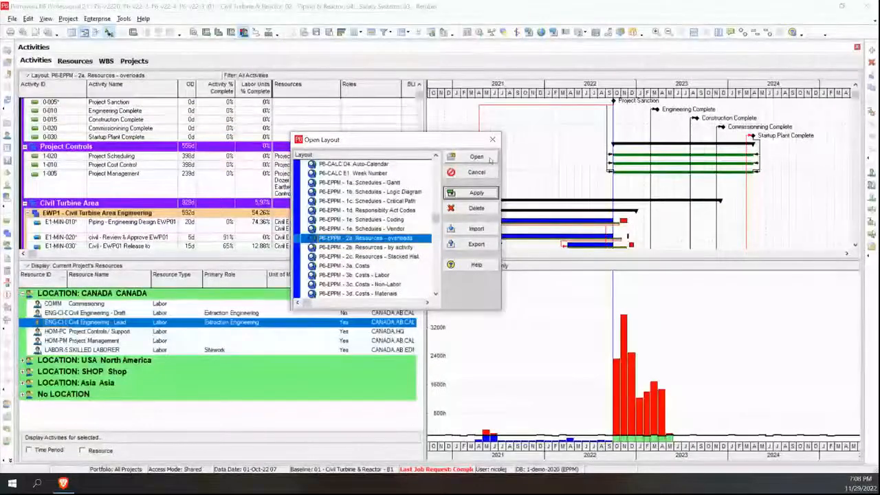
click(488, 158)
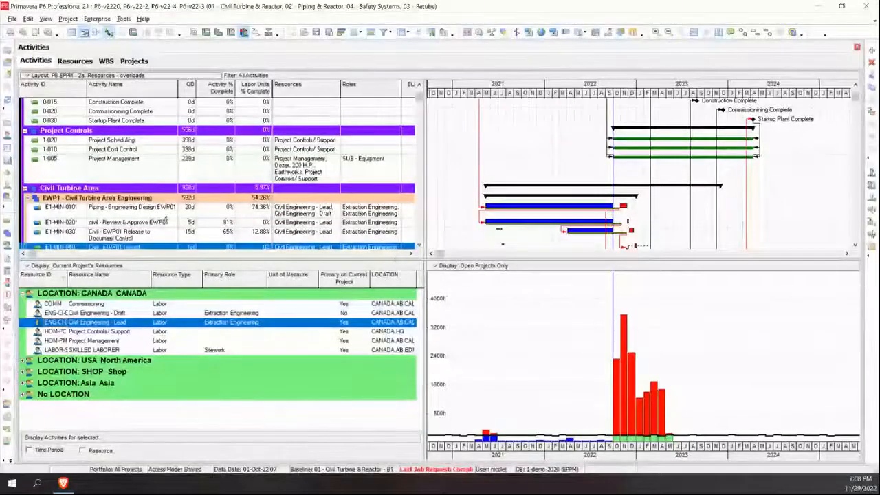
- Examine the resource assignments of the Project Management activity 1-005 in the Civil Turbine & Reactor project's activity details
drag(419, 97, 420, 89)
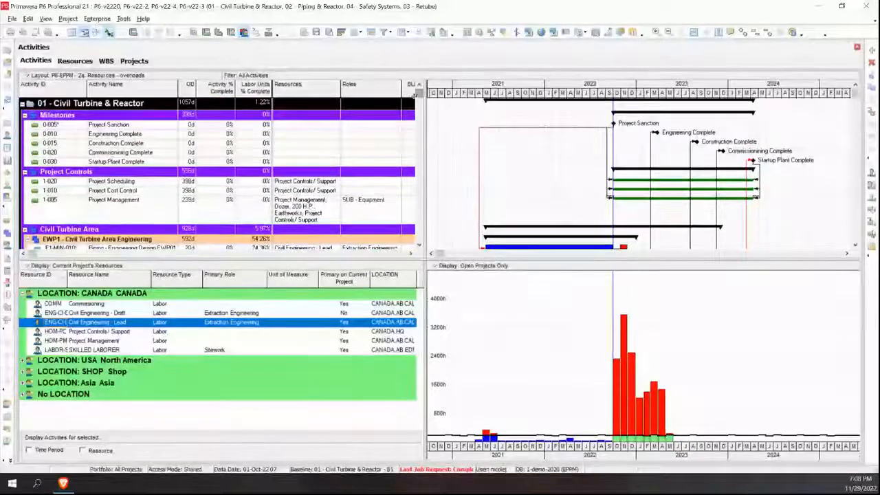
click(116, 202)
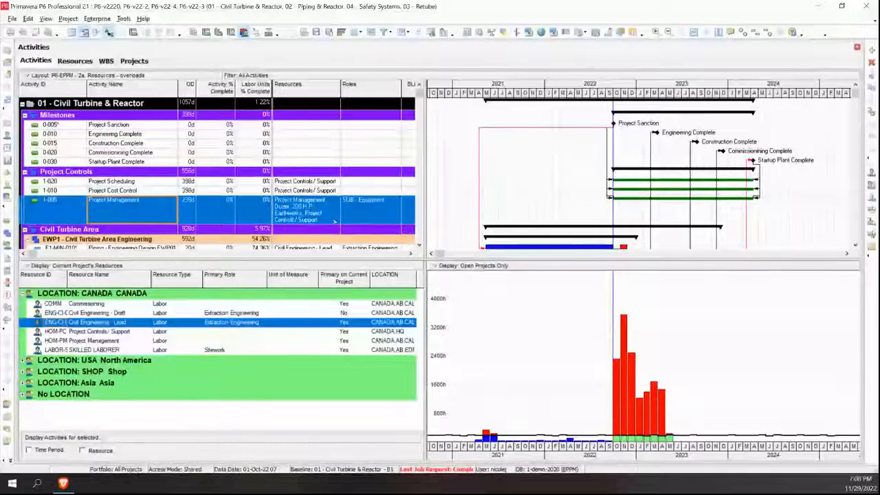
click(195, 32)
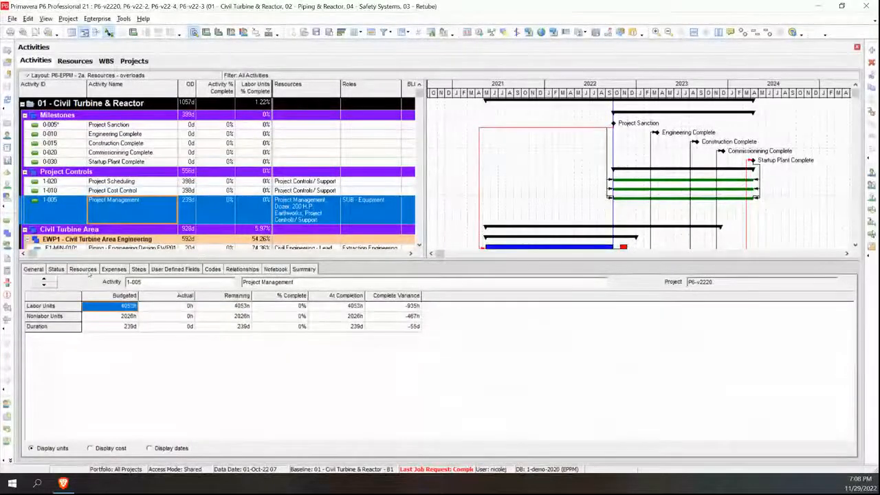
click(83, 268)
click(419, 245)
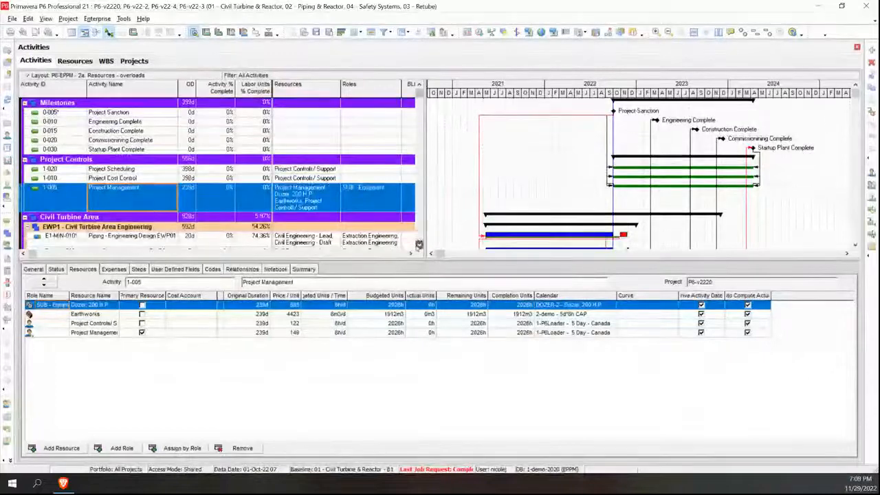
click(419, 245)
click(418, 245)
click(419, 245)
click(419, 245)
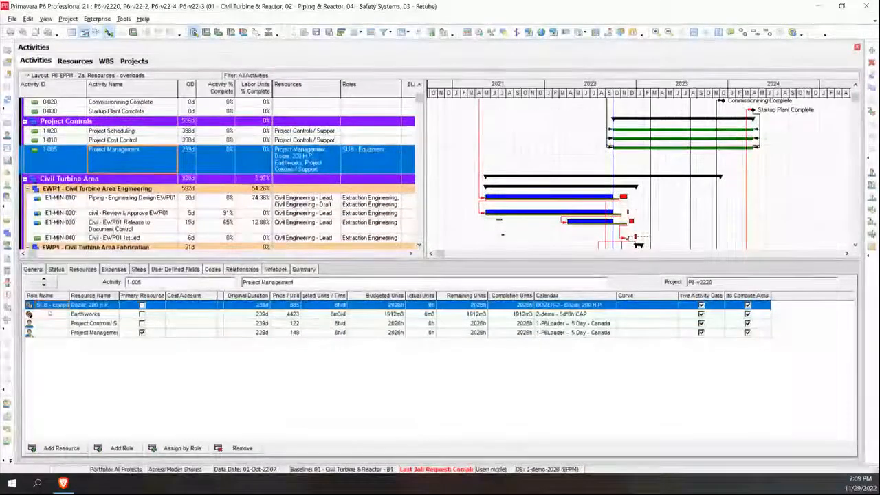
- Show the resource assignments of the Civil - Earthworks CWP01 activity C1-MIN-070 and widen their Role Name column
scroll(132, 204, down, 4)
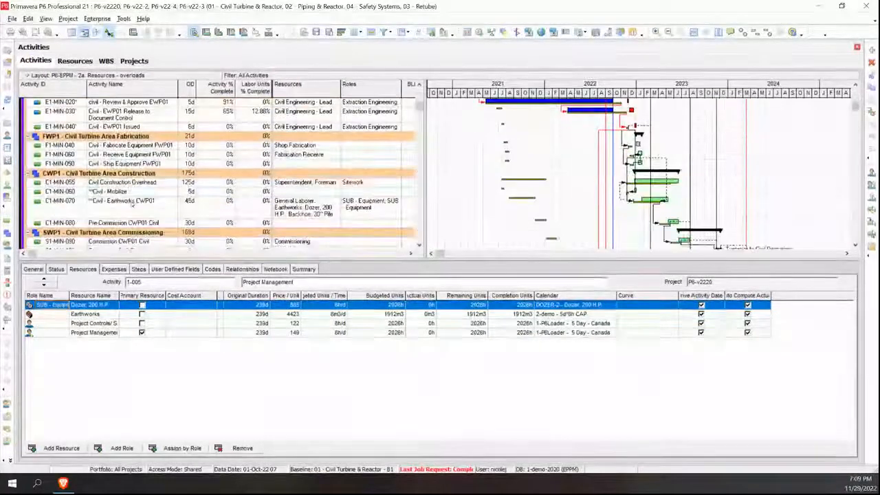
click(120, 191)
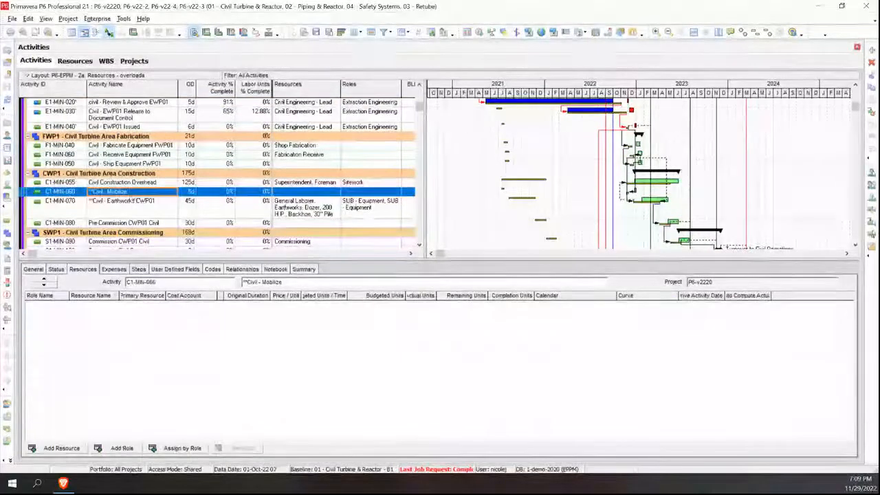
click(137, 208)
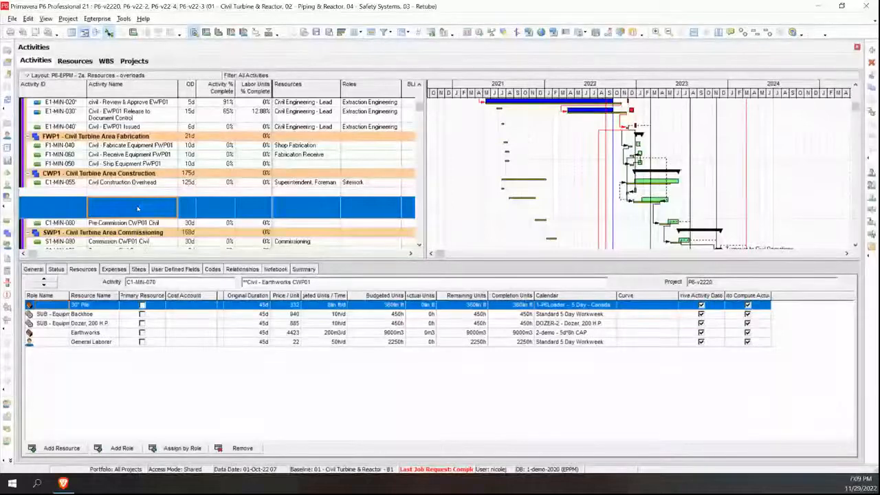
scroll(138, 206, up, 1)
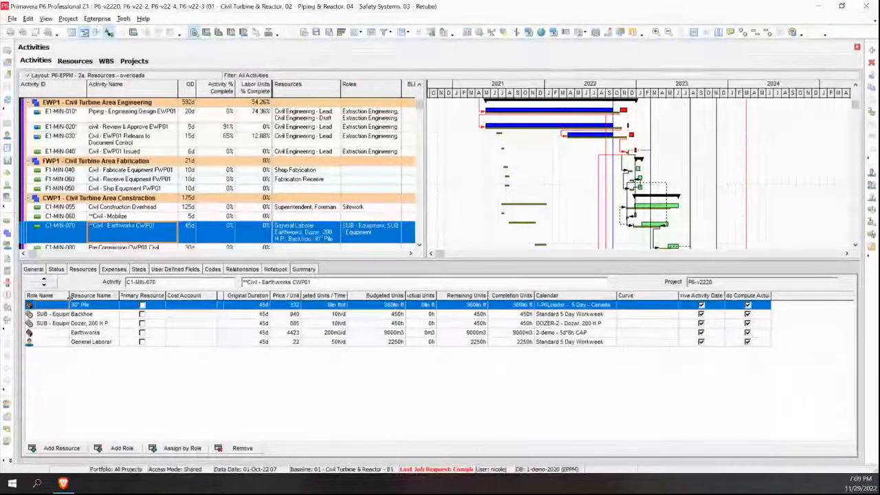
drag(69, 295, 103, 299)
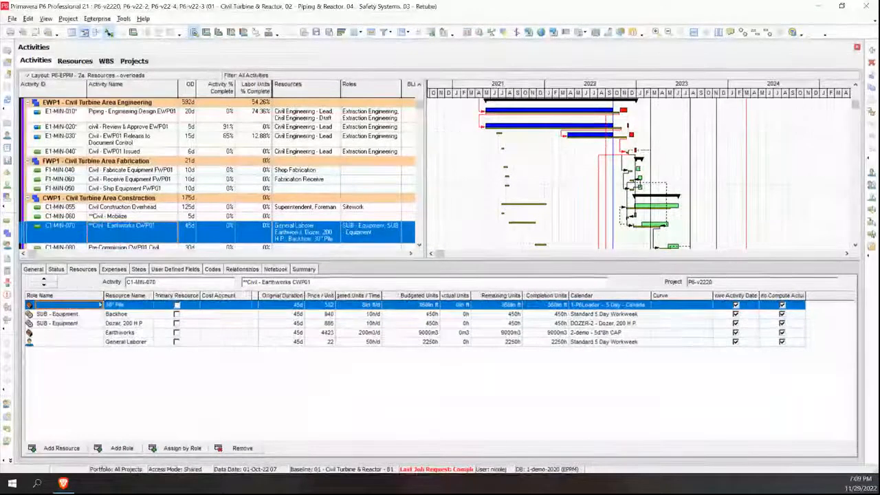
- Review the roles and resource names of the labor, equipment and material assignments on Civil - Earthworks CWP01
click(68, 342)
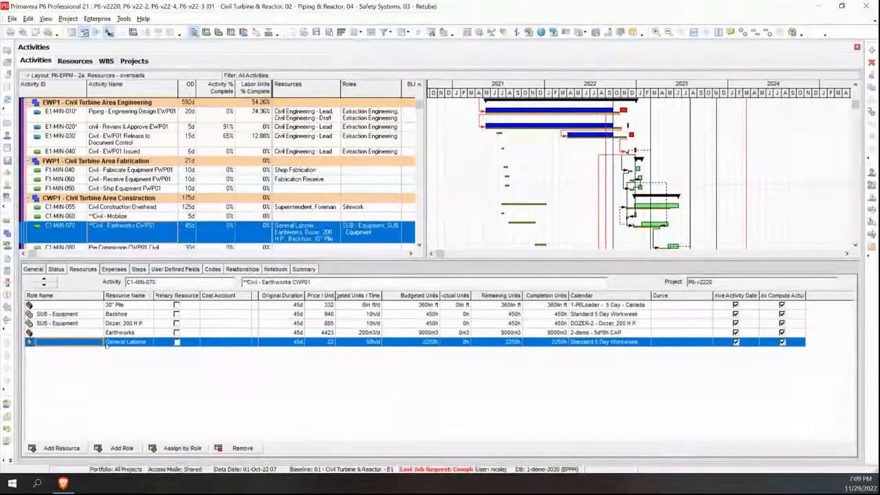
click(50, 324)
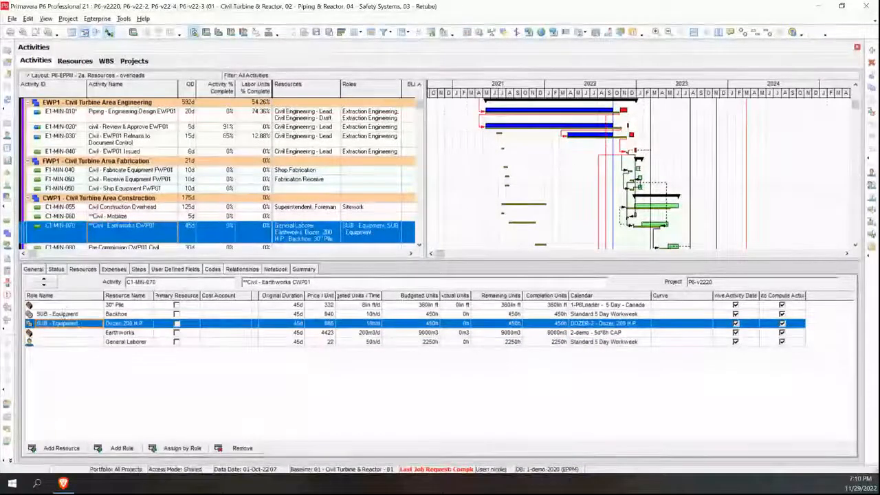
click(83, 305)
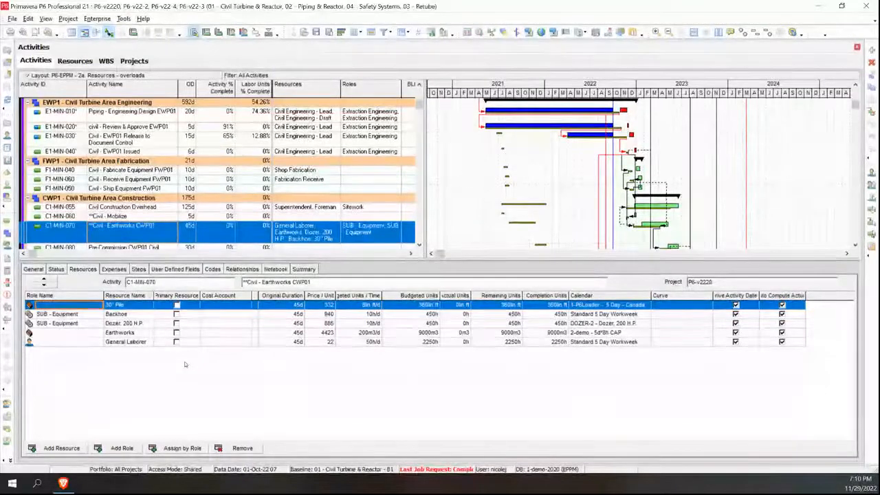
click(132, 314)
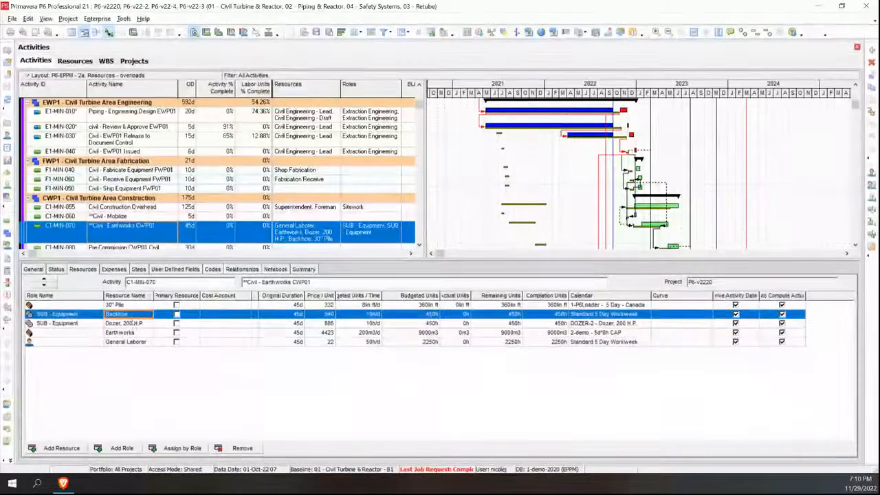
click(118, 332)
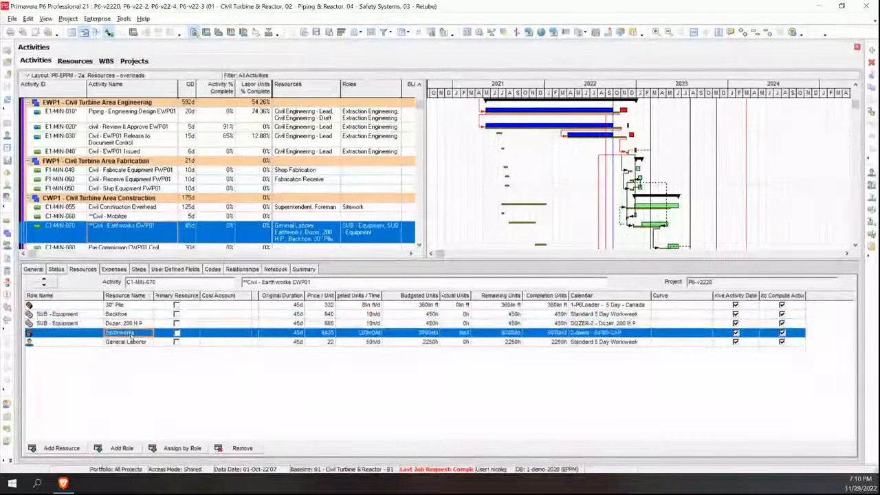
click(113, 305)
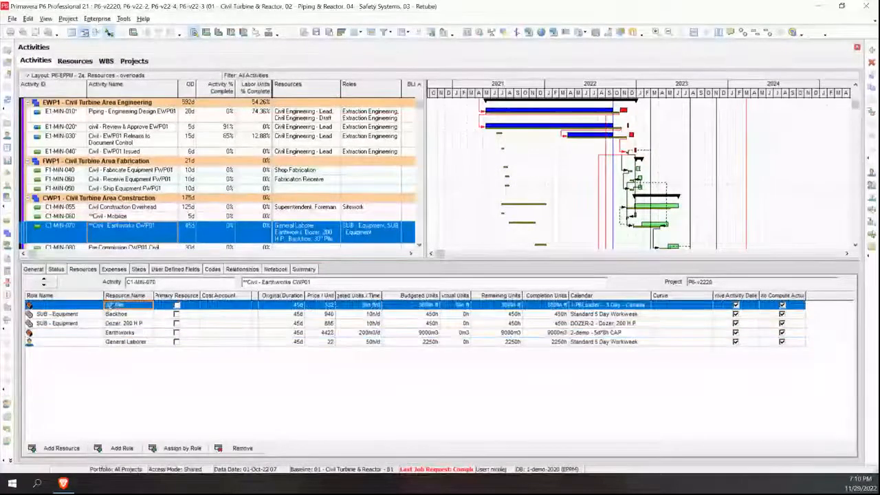
click(126, 342)
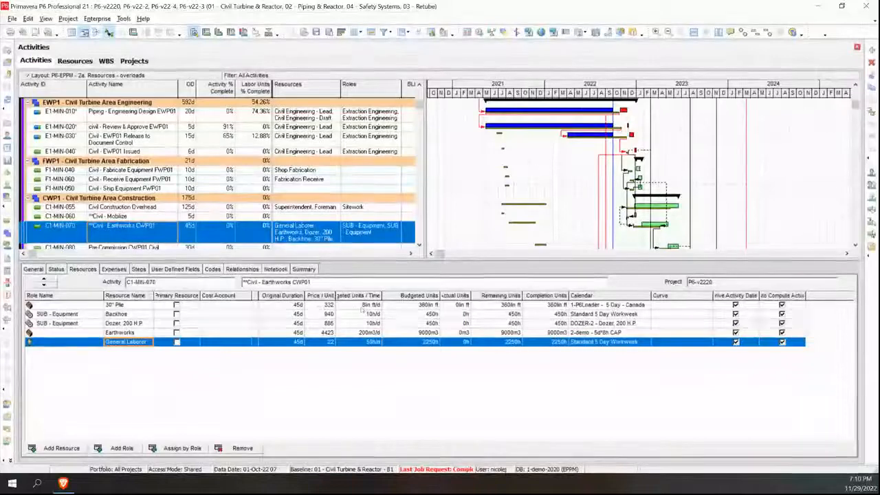
- Check the budgeted units of each resource assigned to Civil - Earthworks CWP01 and the price per unit of the pile material
click(413, 305)
click(428, 314)
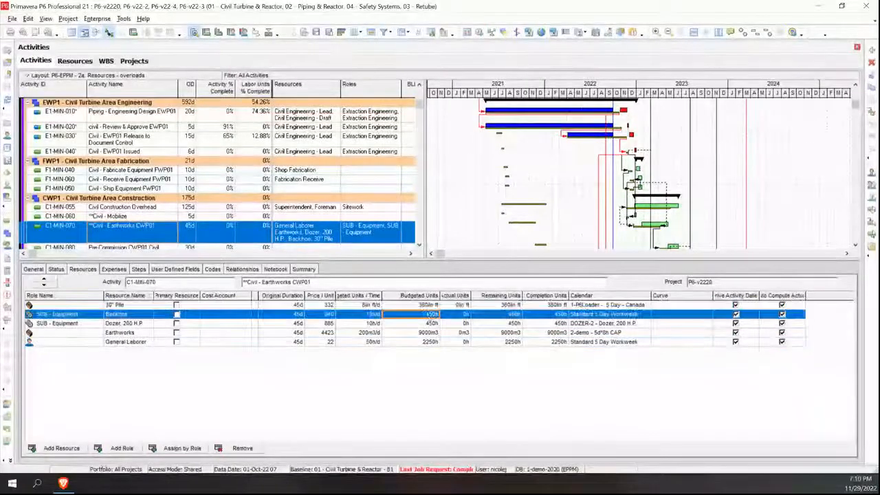
click(431, 323)
click(432, 333)
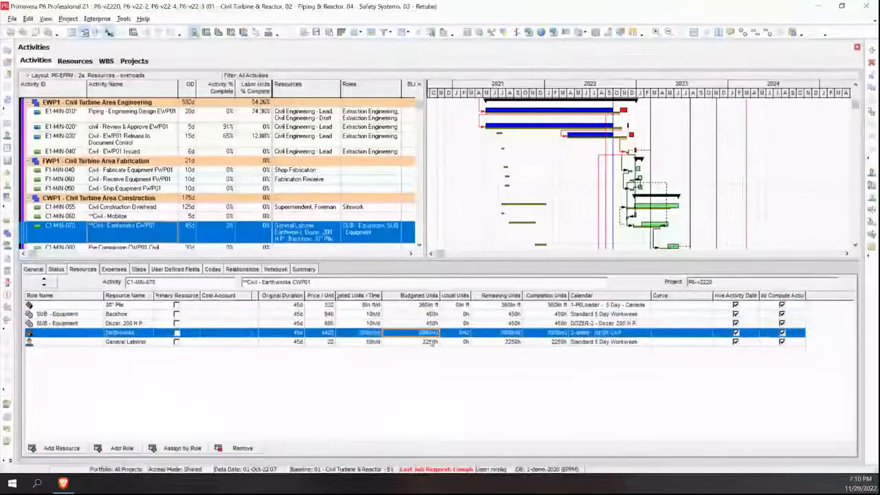
click(433, 341)
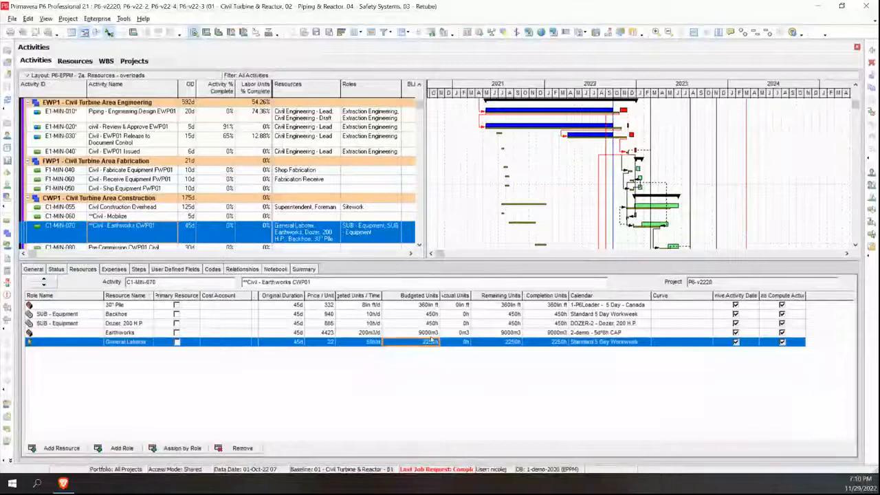
click(388, 334)
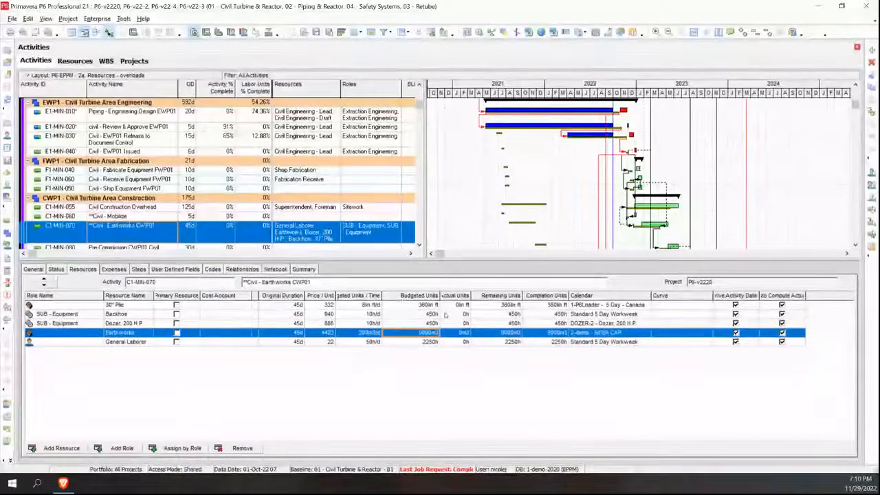
click(322, 304)
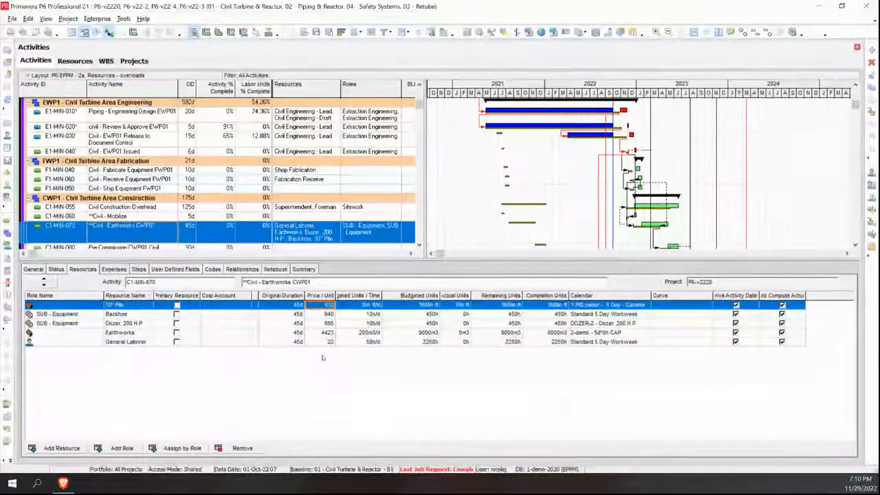
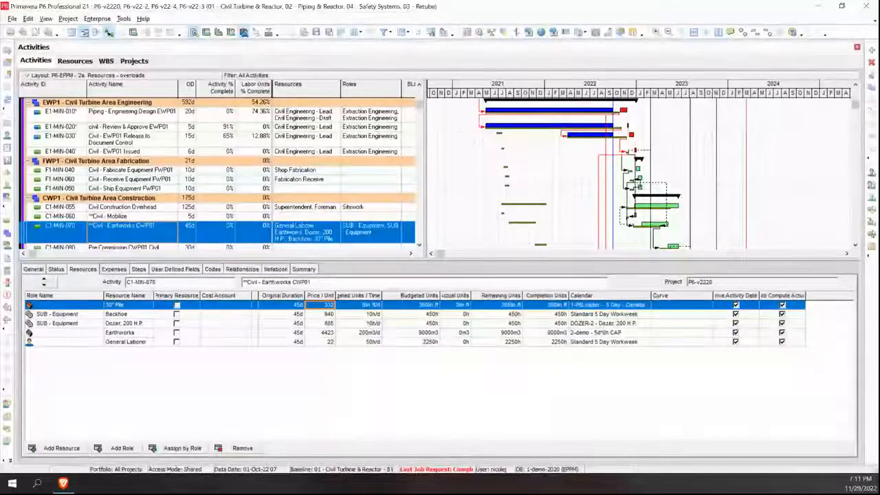
- Display the resource usage profile and compare the histograms of Civil Engineering - Draft, Commissioning, SKILLED LABORER and Civil Engineering - Lead
click(244, 33)
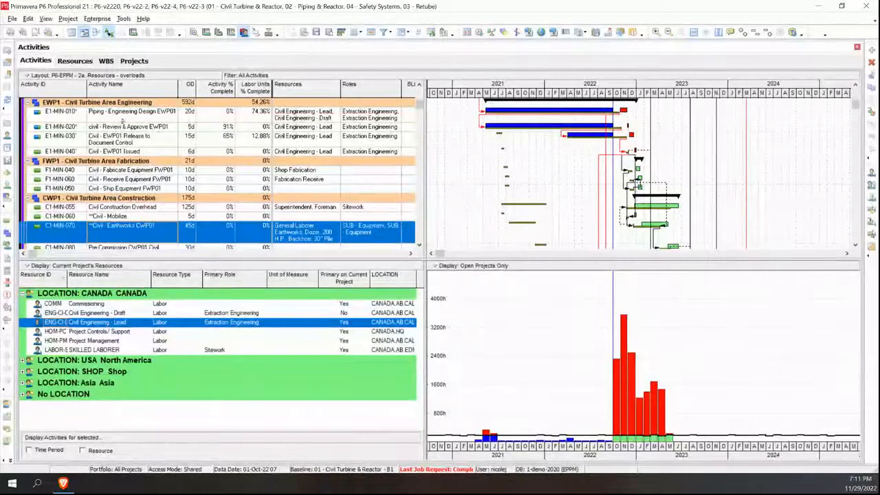
click(297, 142)
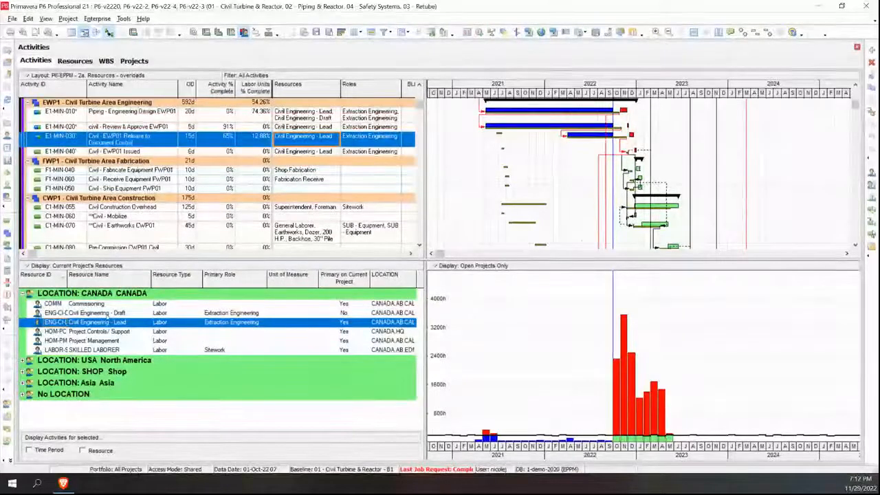
click(103, 314)
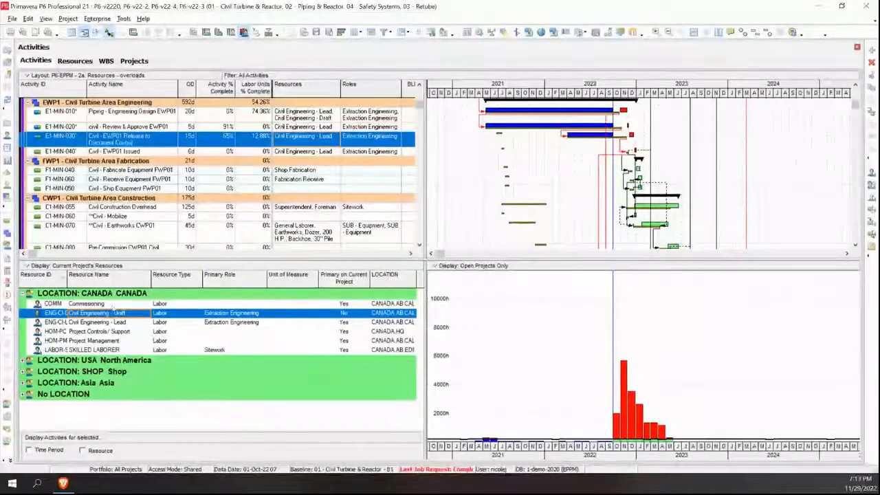
click(110, 305)
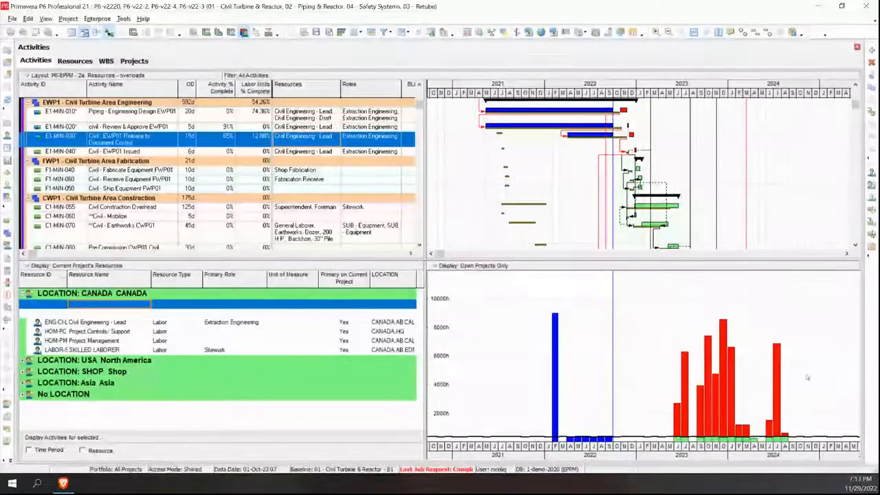
click(96, 349)
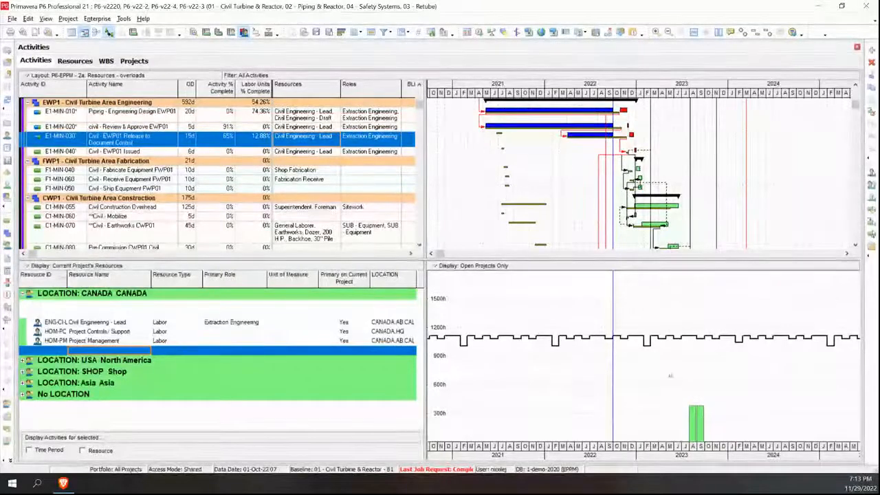
click(121, 322)
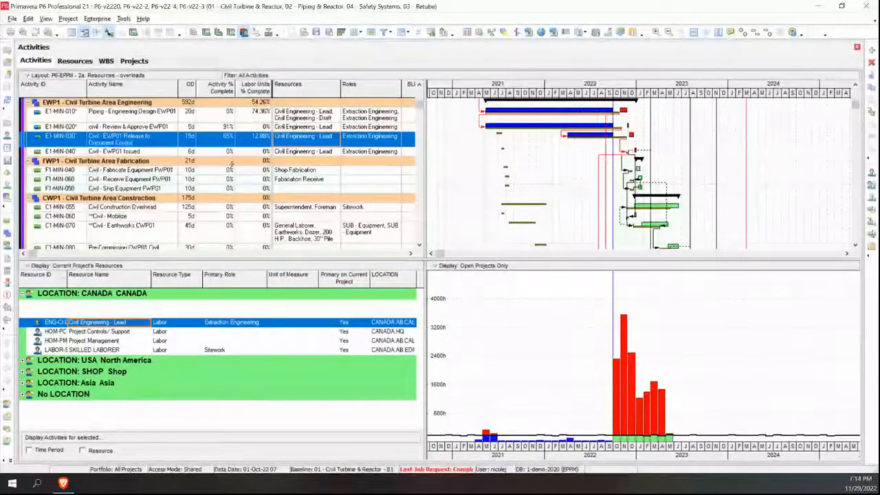
click(155, 171)
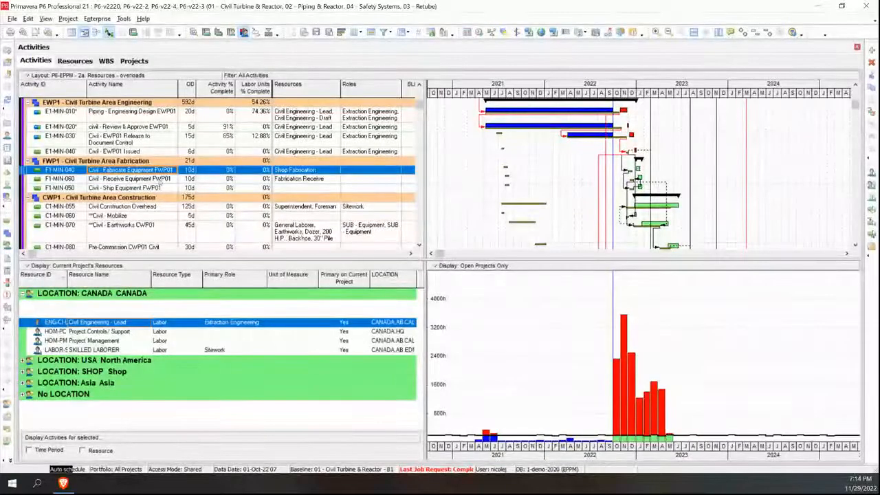
click(159, 180)
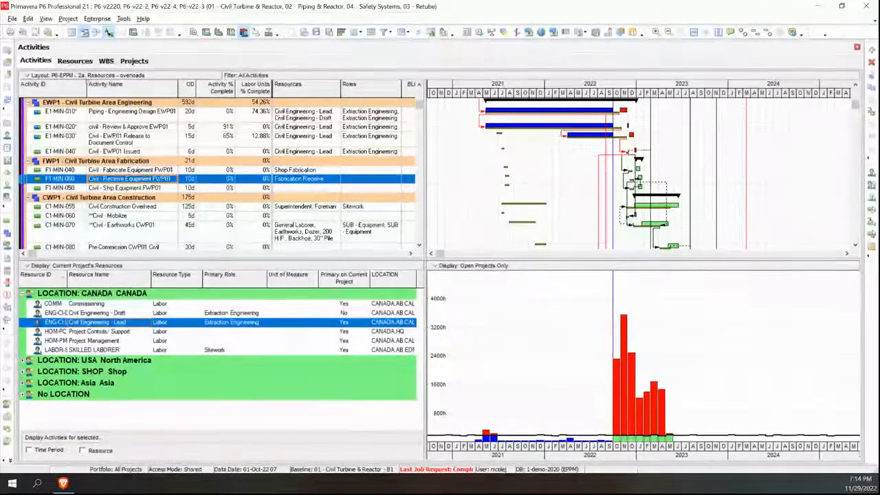
- Apply the layout P6-EPPM - 2b. Resources - by activity to the open projects
click(58, 76)
mouse_move(58, 87)
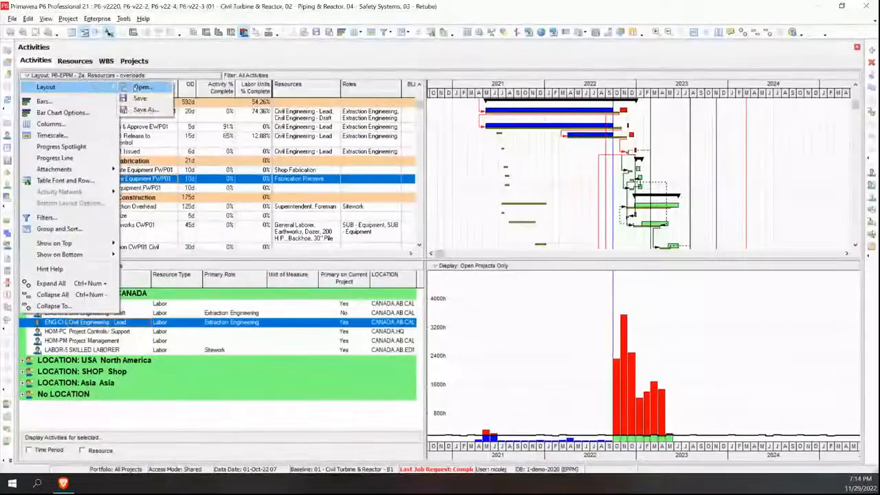
click(136, 88)
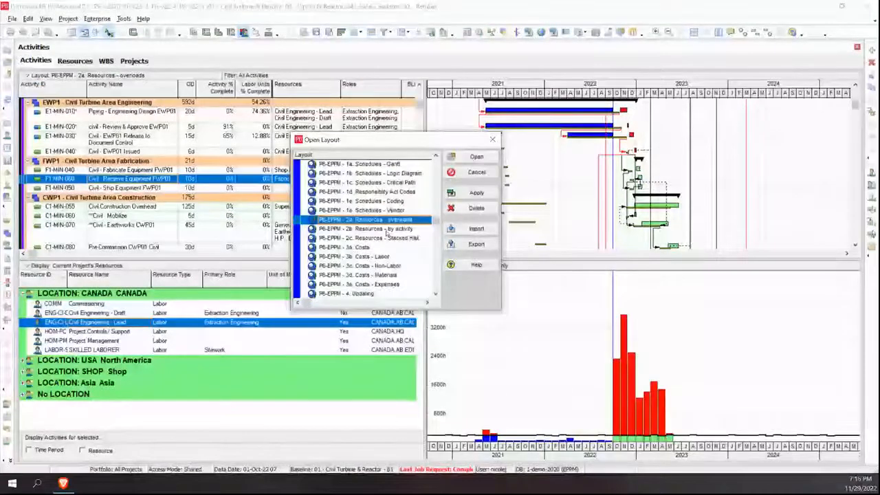
click(385, 229)
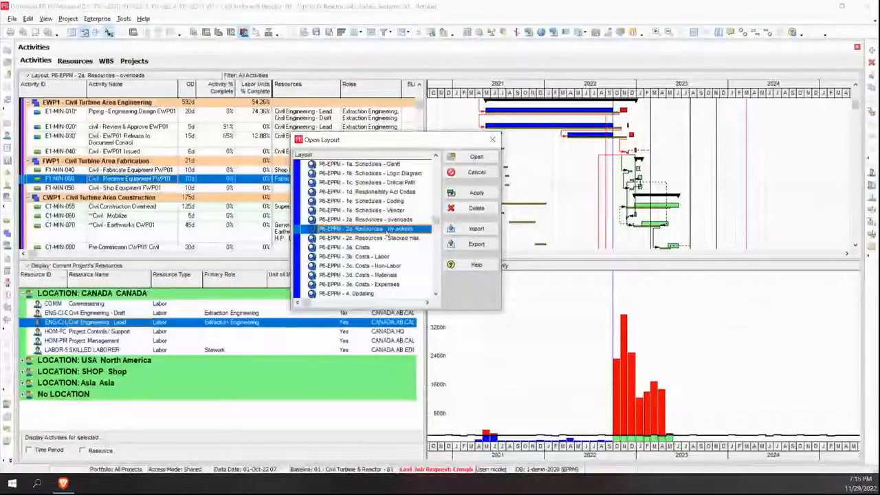
click(481, 193)
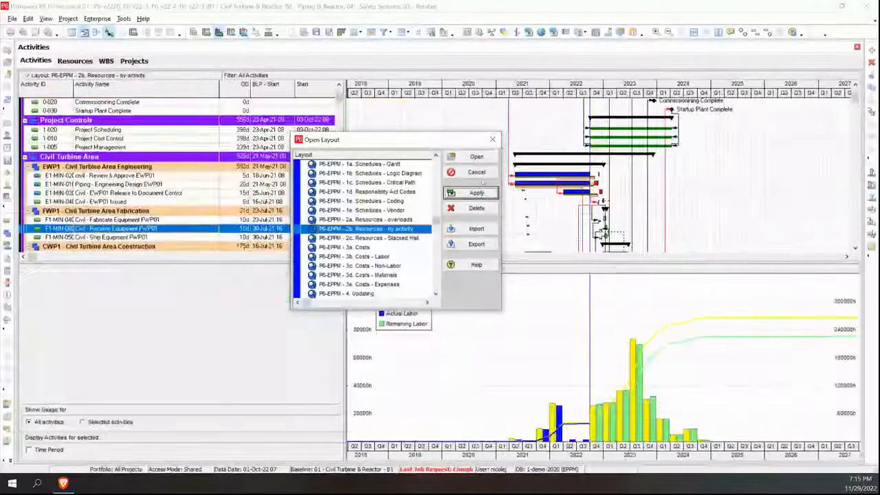
click(481, 172)
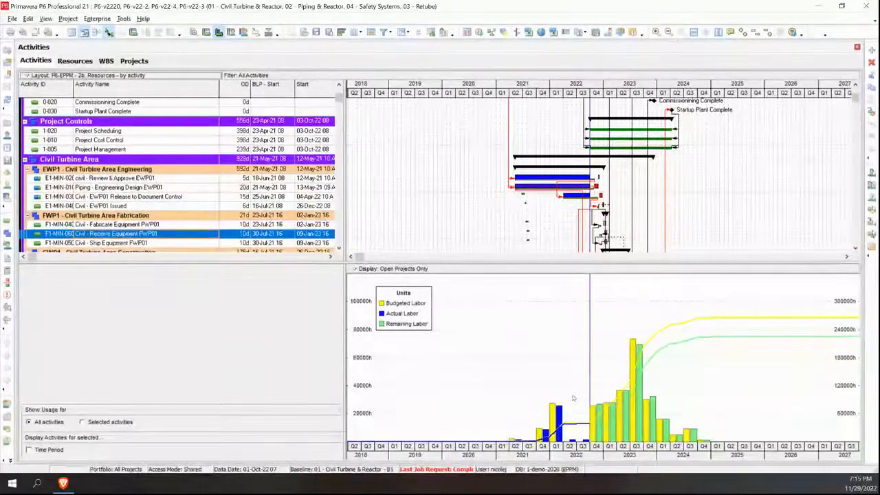
- Switch to the layout P6-EPPM - 2c. Resources - Stacked Hist
click(26, 75)
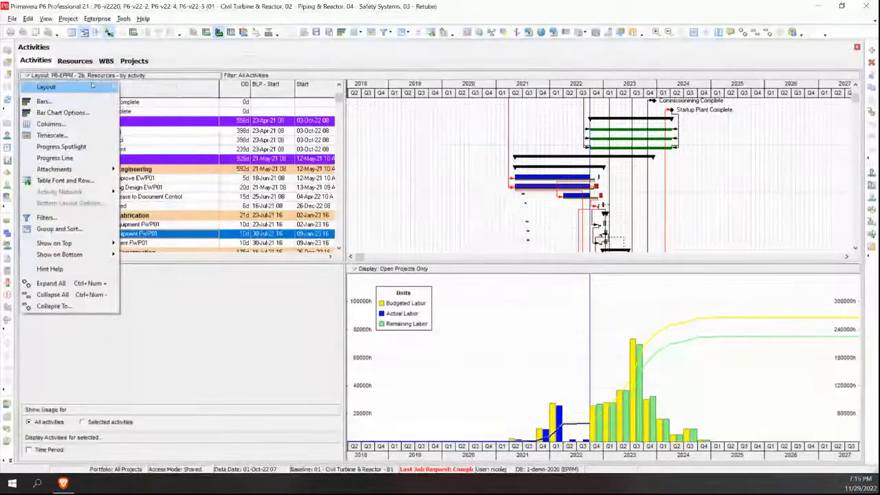
mouse_move(69, 87)
click(141, 88)
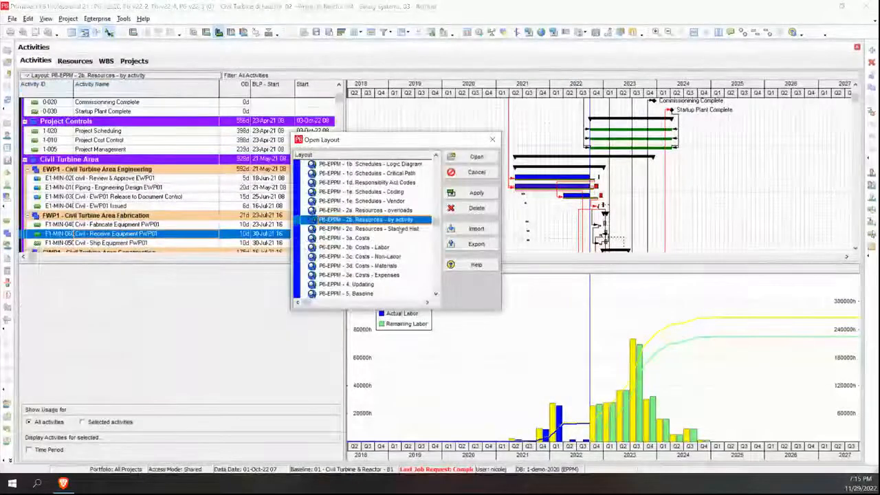
click(313, 229)
click(476, 193)
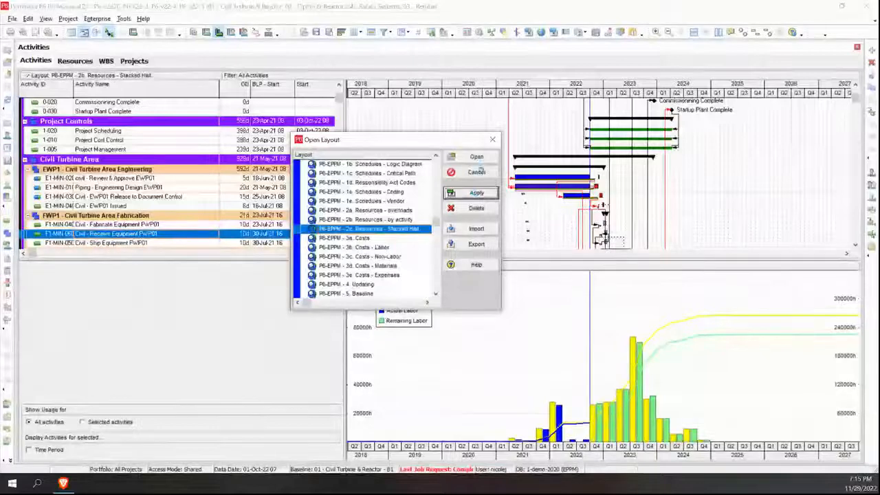
click(484, 158)
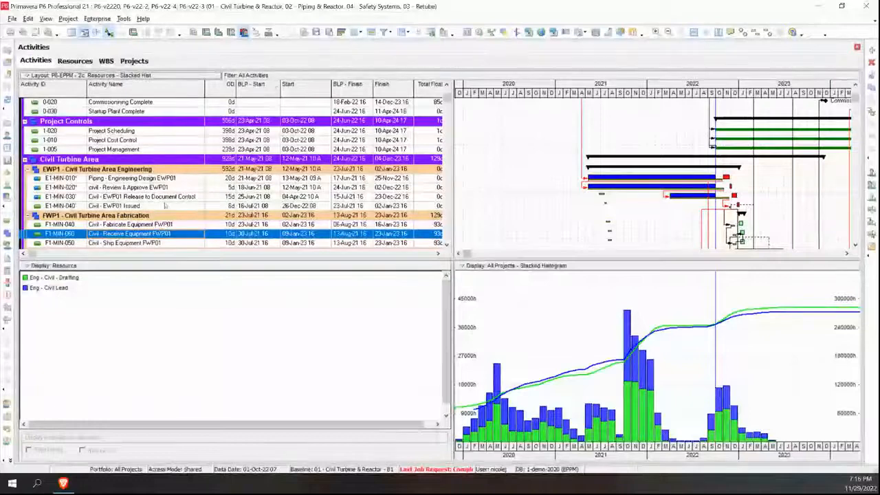
- Switch the activity view to the layout P6-EPPM - 3a. Costs
right_click(24, 81)
mouse_move(45, 87)
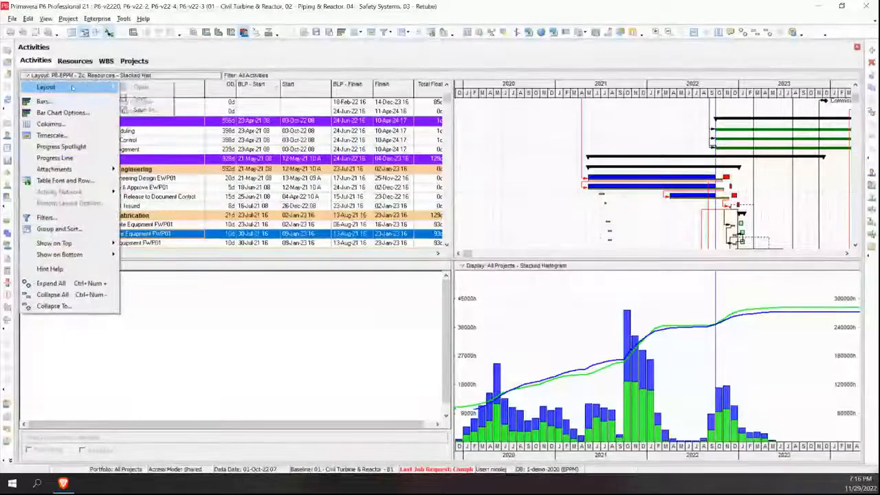
click(131, 88)
click(377, 229)
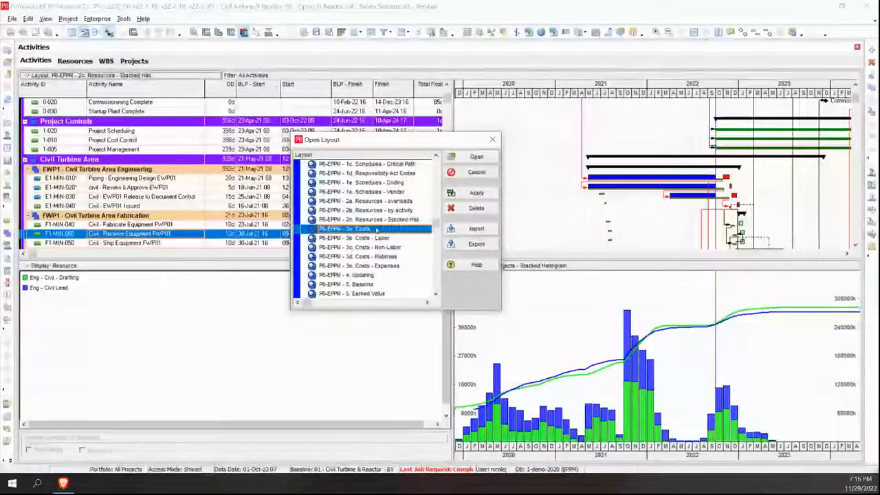
click(467, 195)
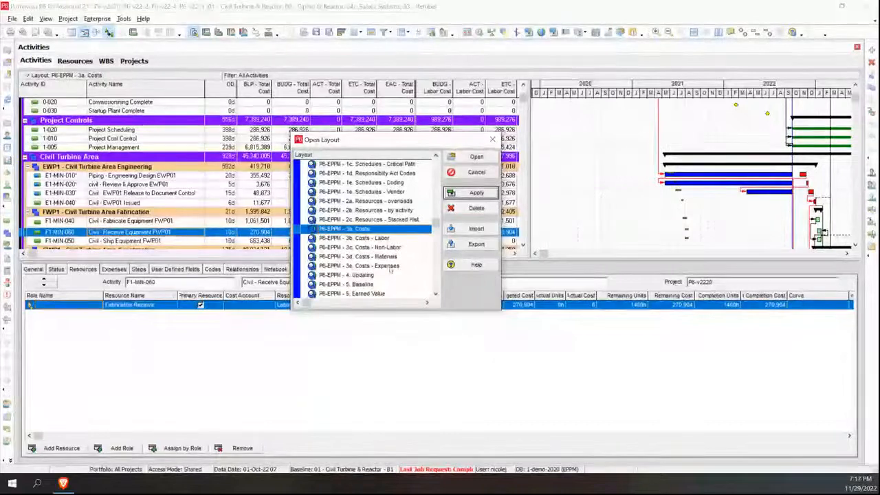
click(476, 157)
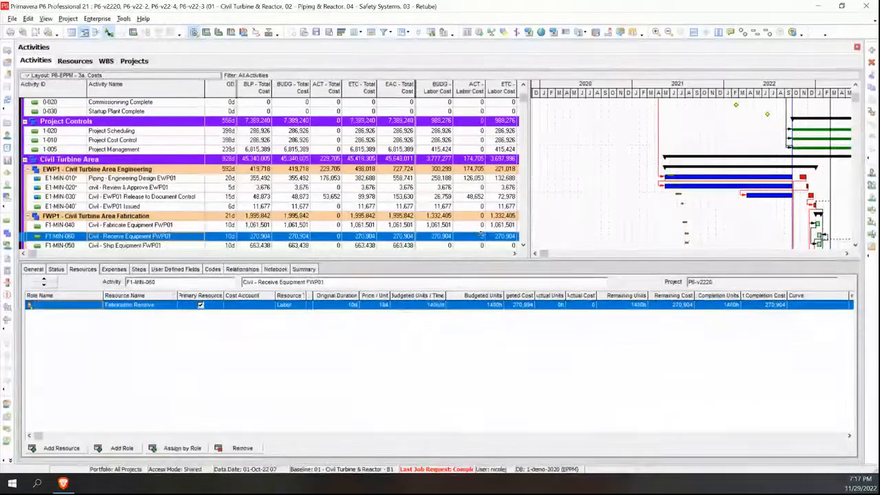
- Look up the expenses of Civil - Earthworks CWP01, Civil - Receive Equipment FWP01 and Civil - Ship Equipment FWP01
click(523, 244)
scroll(523, 244, down, 2)
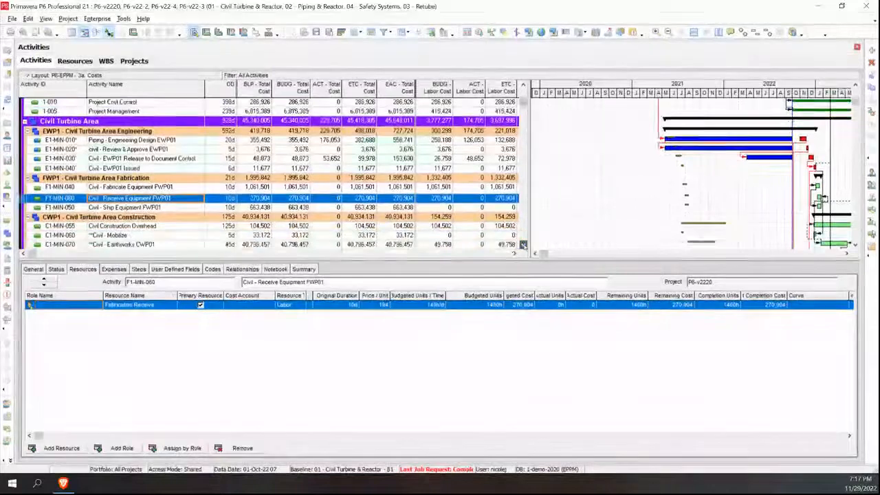
click(150, 189)
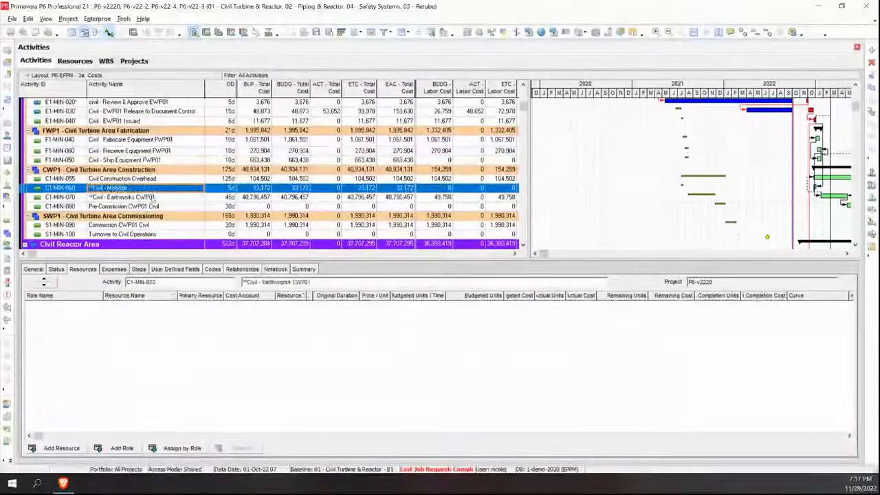
click(152, 198)
click(114, 269)
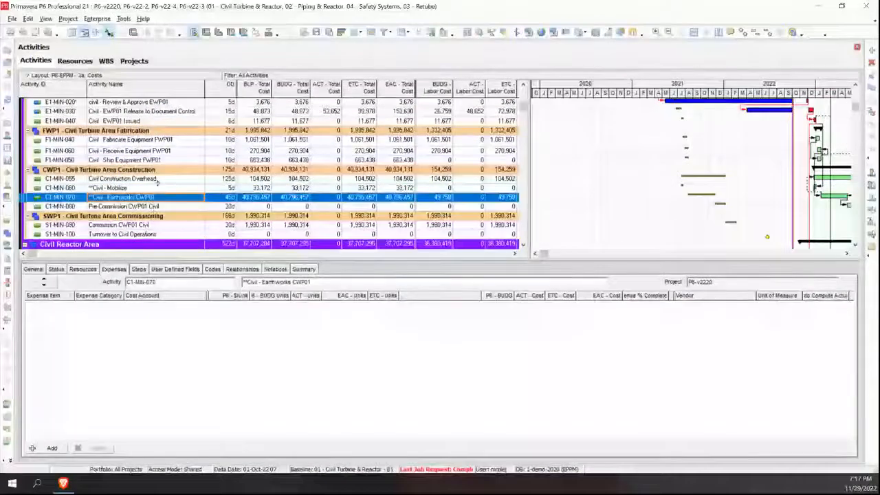
click(170, 150)
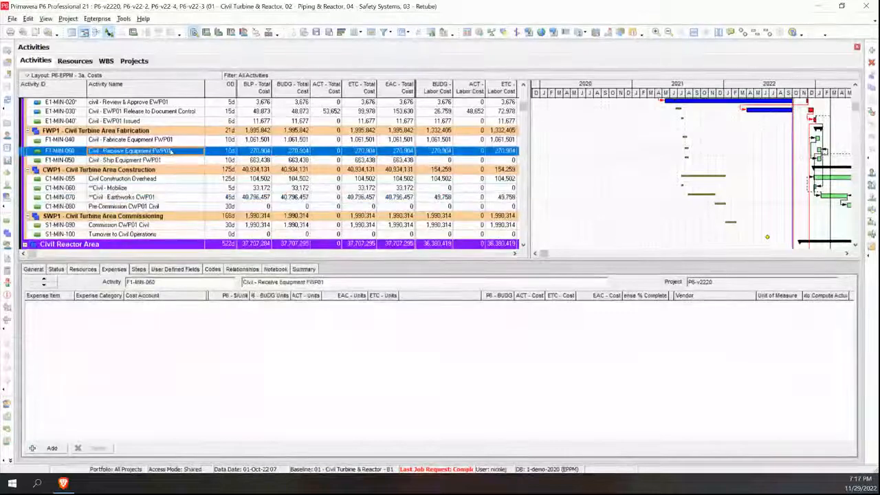
key(Down)
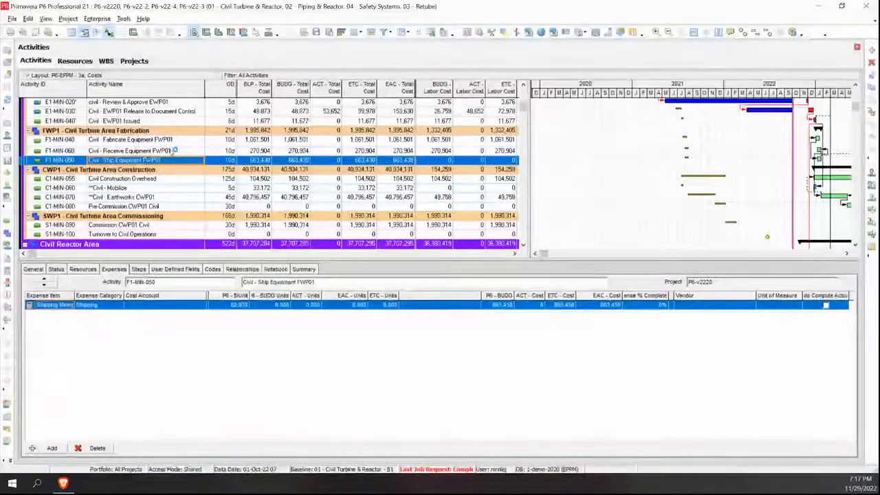
- Widen the expense item column to fit its text and check the shipping expense's budgeted units, price per unit and budgeted cost
double_click(74, 296)
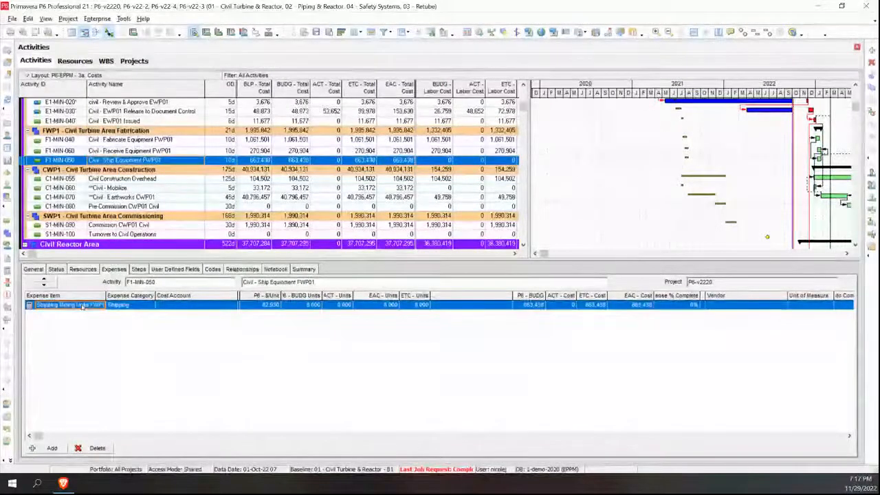
click(310, 305)
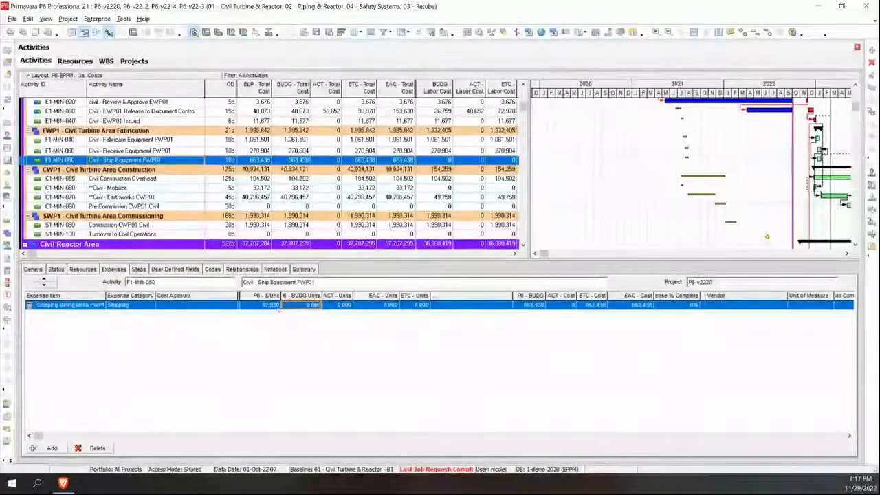
click(256, 307)
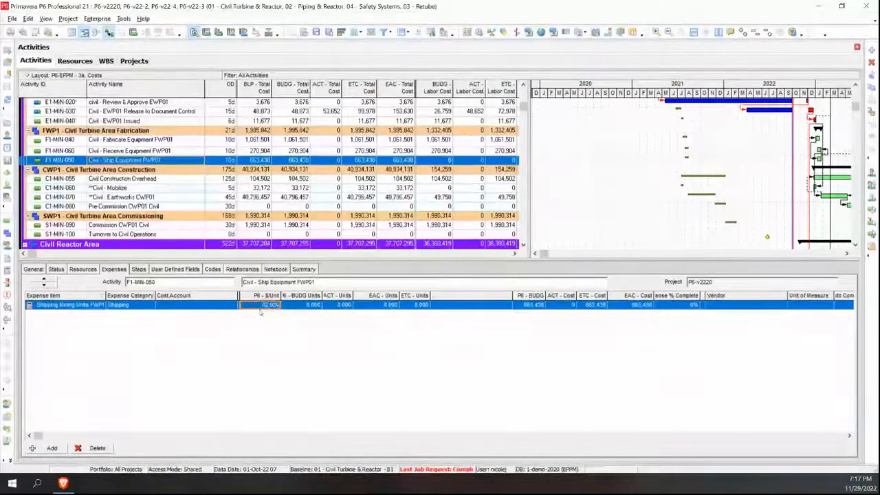
click(520, 306)
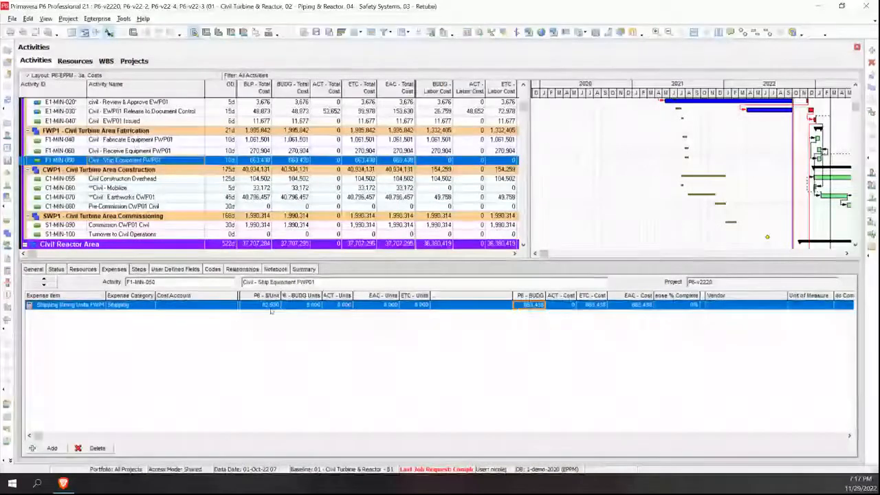
- Set the budgeted units of the shipping expense on Civil - Ship Equipment FWP01 to 9 and check its remaining cost
click(306, 304)
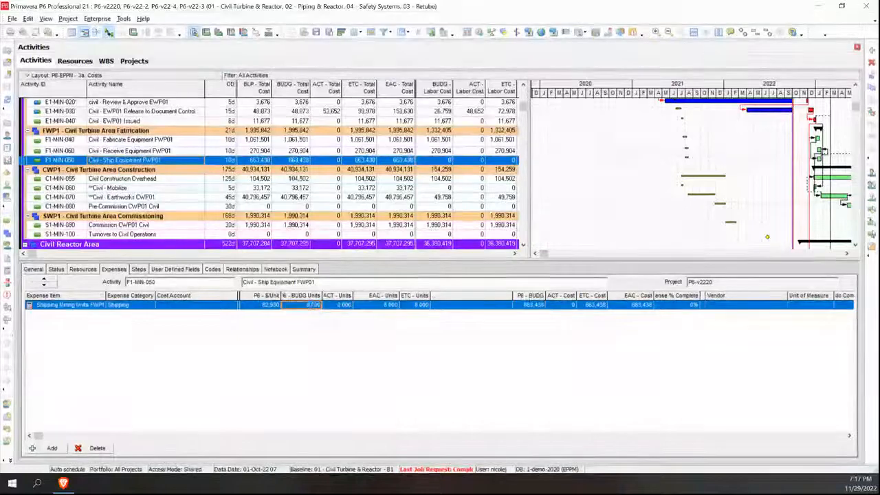
click(311, 304)
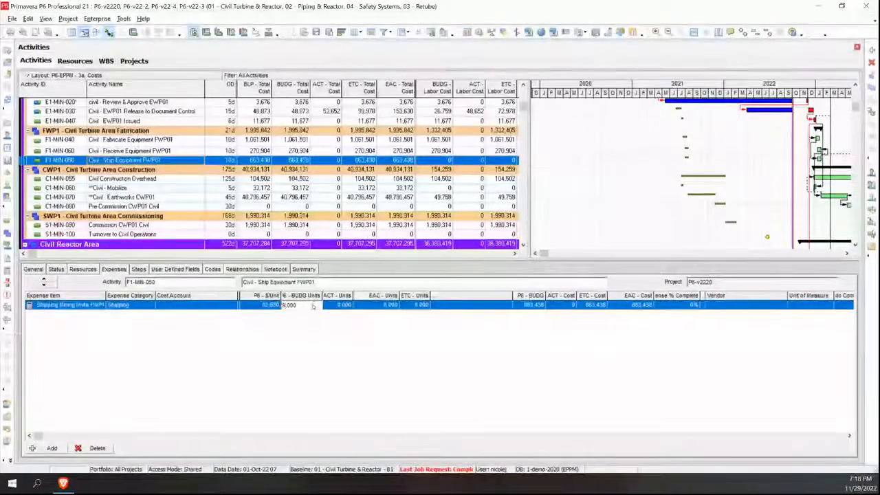
key(Return)
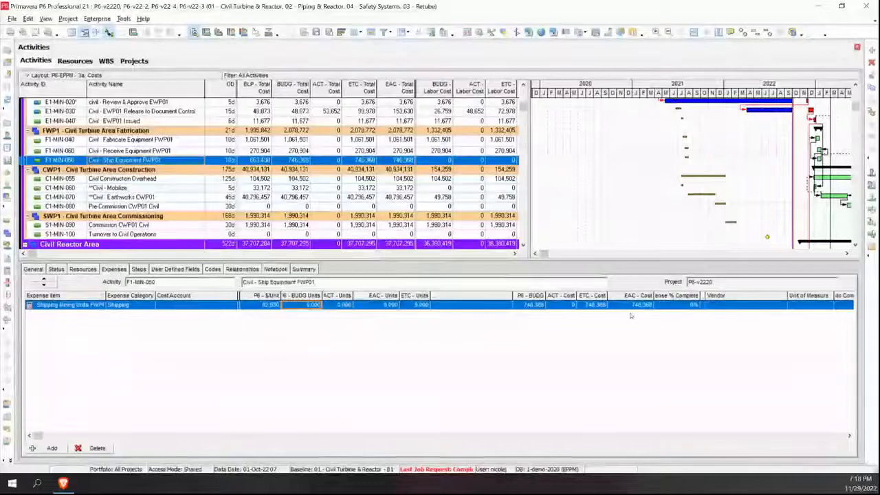
click(593, 304)
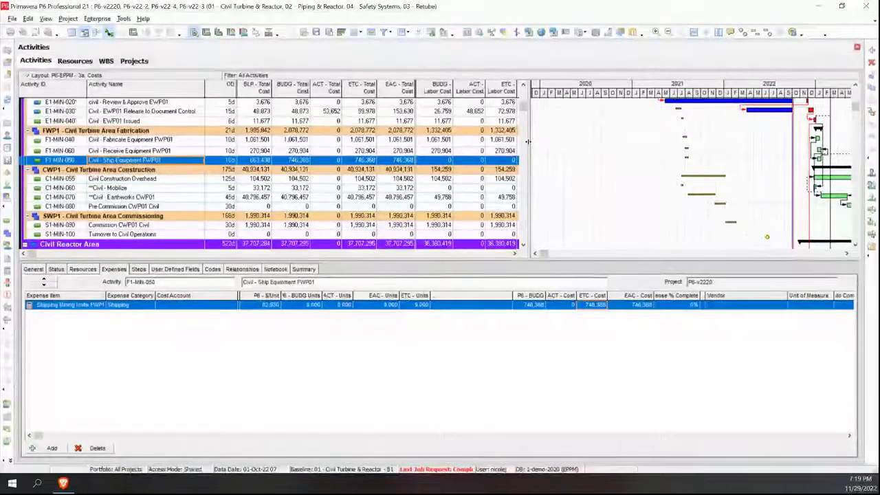
- Widen the activity table and compare the budgeted, actual and at-completion total costs of project 01 - Civil Turbine & Reactor
drag(527, 141, 614, 107)
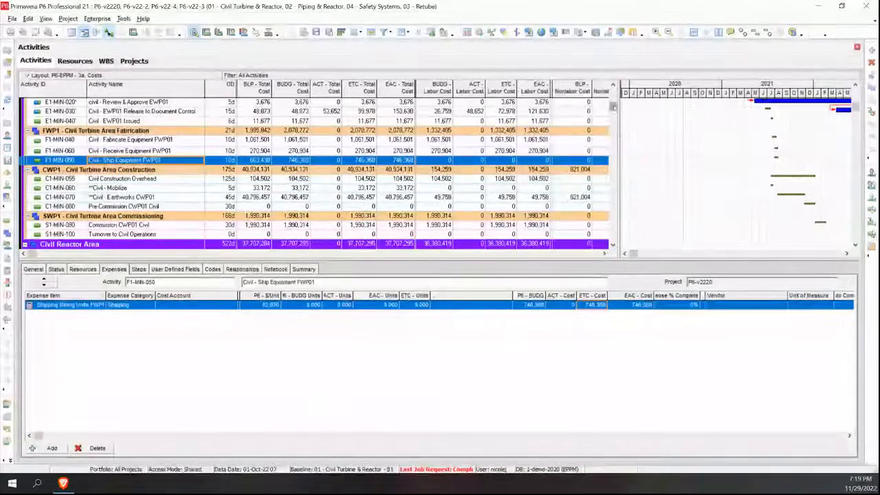
scroll(613, 107, up, 5)
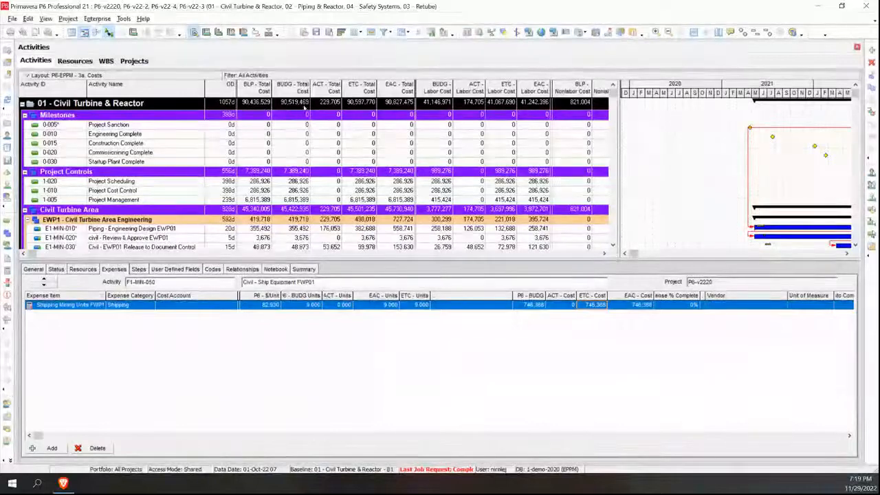
click(292, 103)
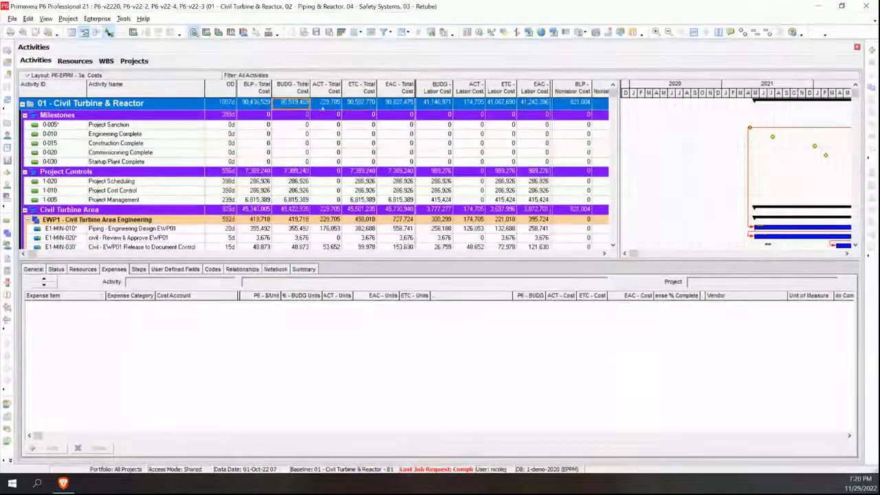
click(326, 103)
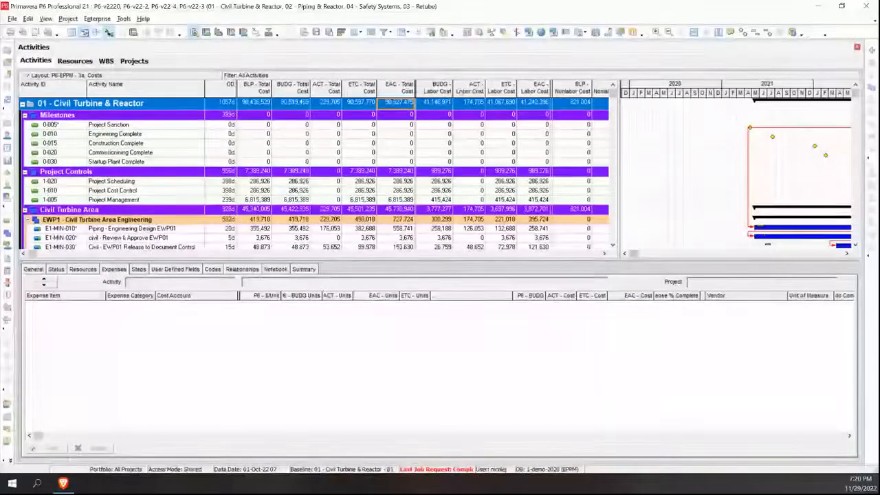
- Examine the labor, nonlabor and material cost columns for project 01 - Civil Turbine & Reactor
click(604, 253)
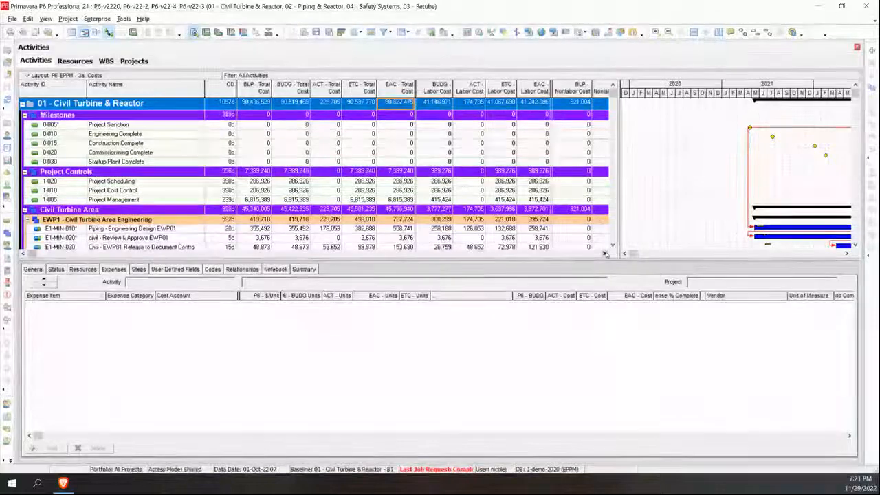
click(604, 253)
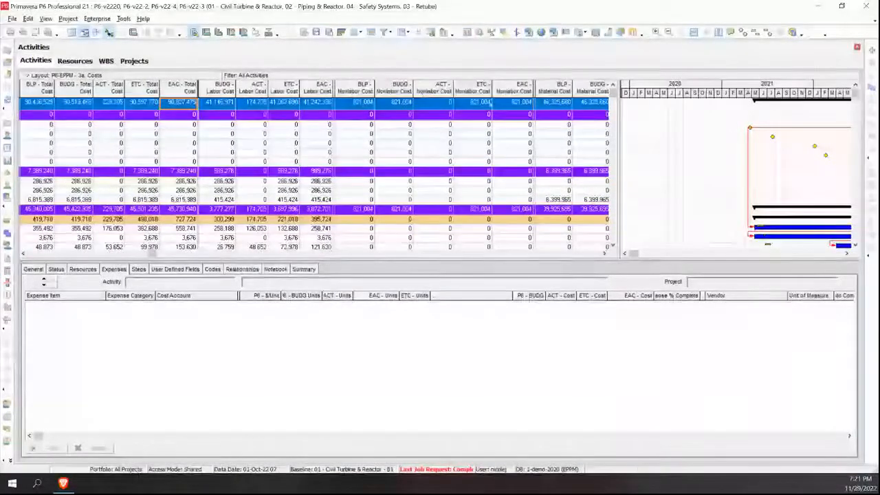
click(604, 253)
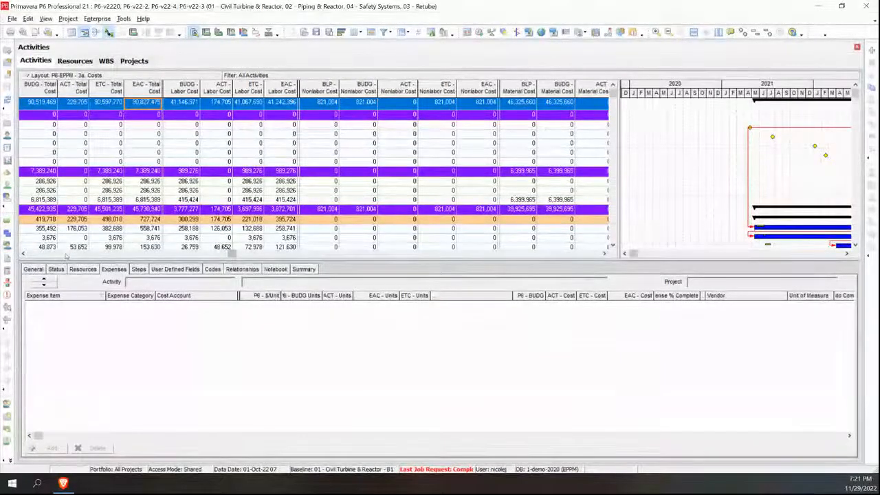
click(66, 256)
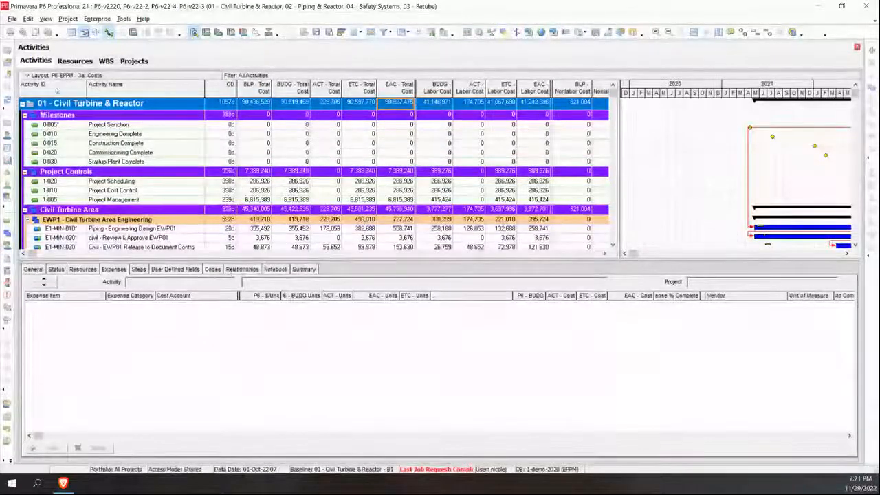
- Reapply the layout P6-EPPM - 3a. Costs to the open projects
click(31, 75)
mouse_move(69, 87)
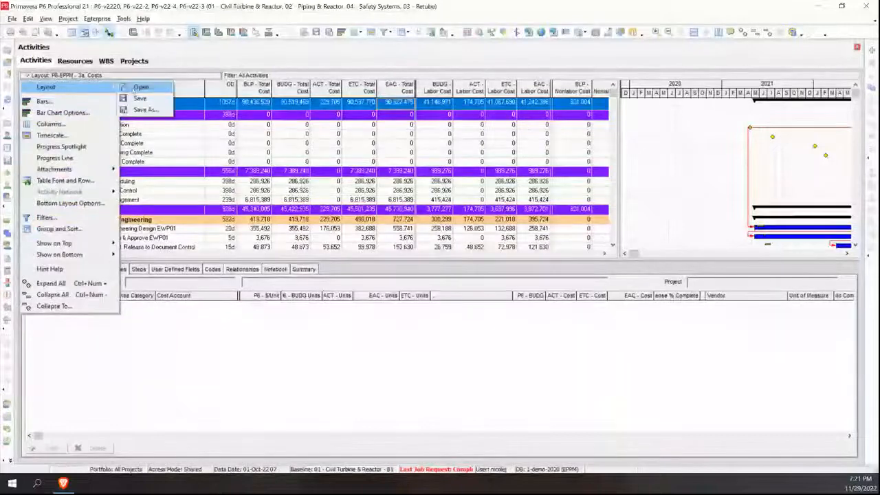
click(135, 89)
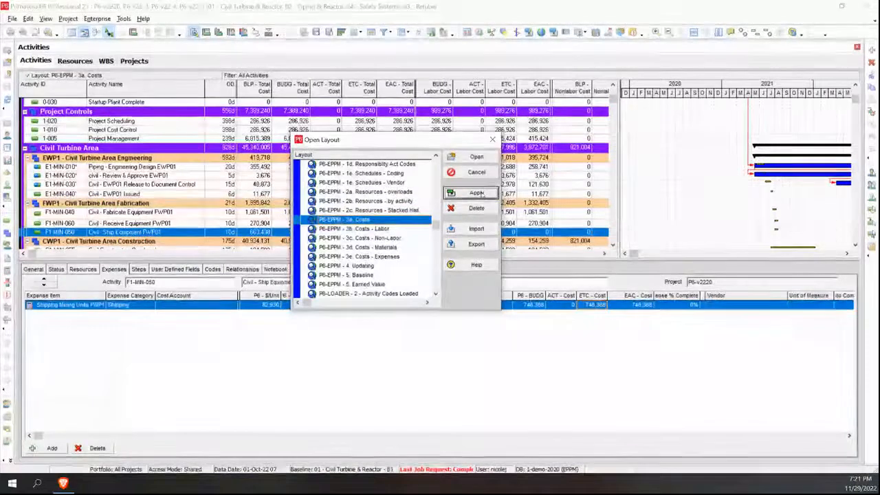
click(477, 157)
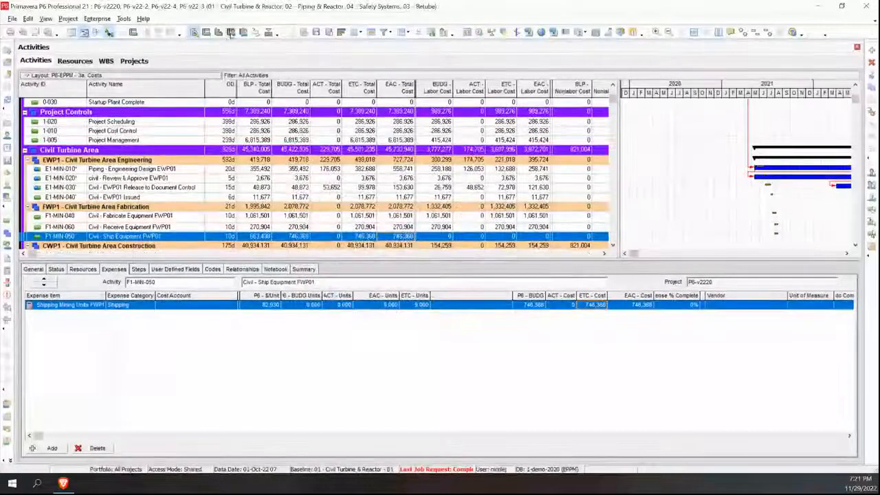
- Display the resource usage profile and the activity usage profile, and widen the chart area to examine the cost histogram
click(242, 33)
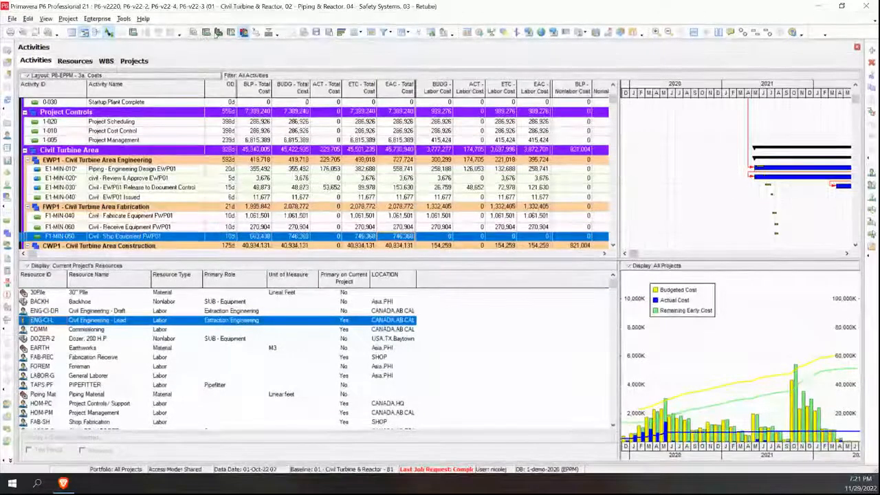
click(218, 33)
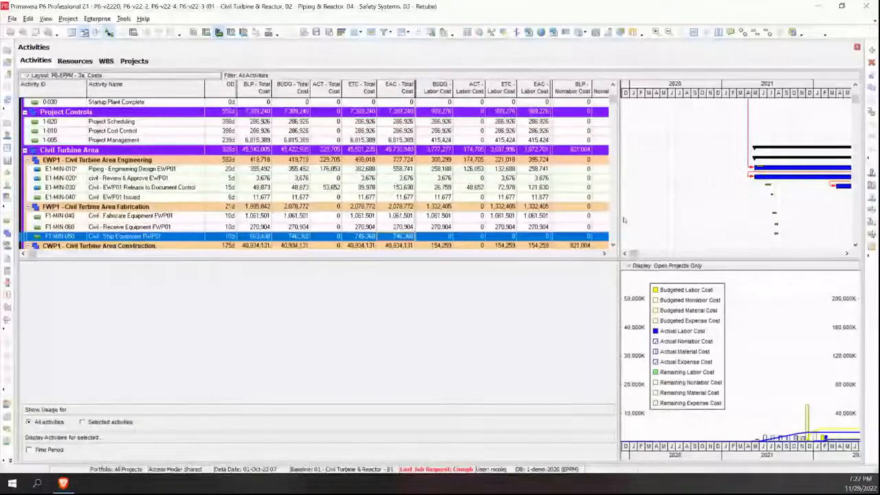
drag(618, 215, 383, 215)
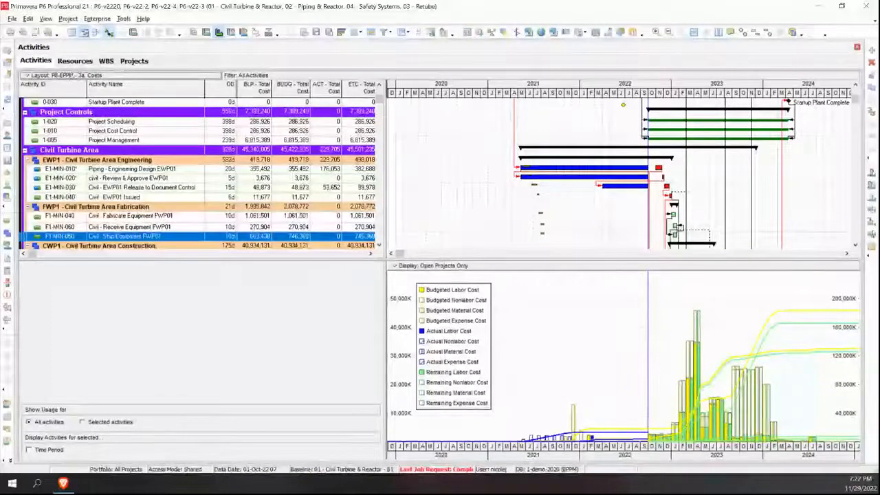
- Switch to the layout P6-EPPM - 4. Updating and select the activity civil - Review & Approve EWP01
click(70, 76)
mouse_move(72, 88)
click(143, 88)
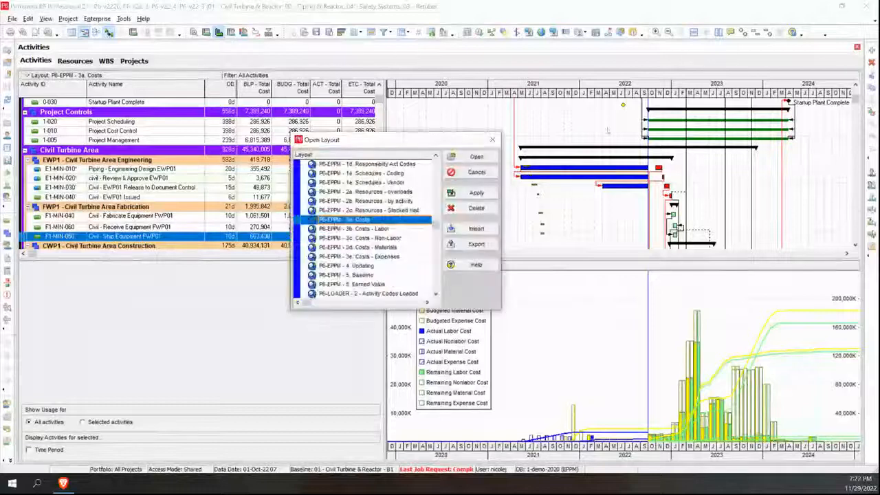
click(365, 266)
click(478, 194)
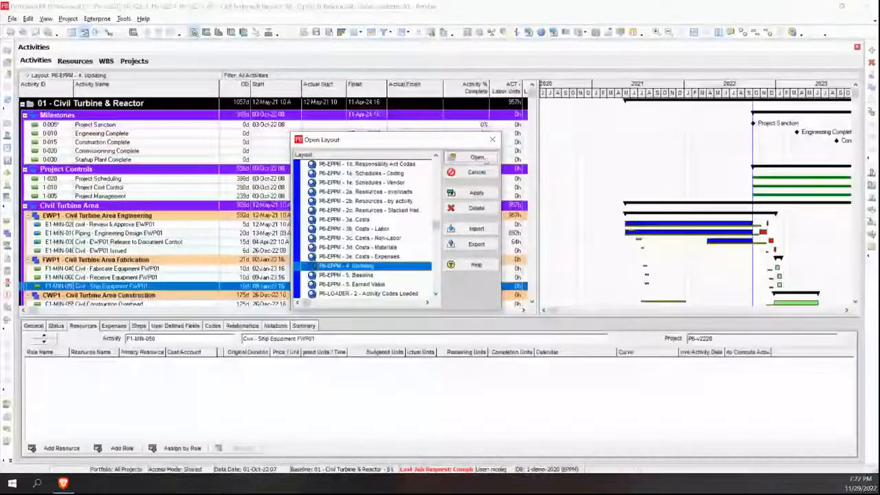
click(479, 158)
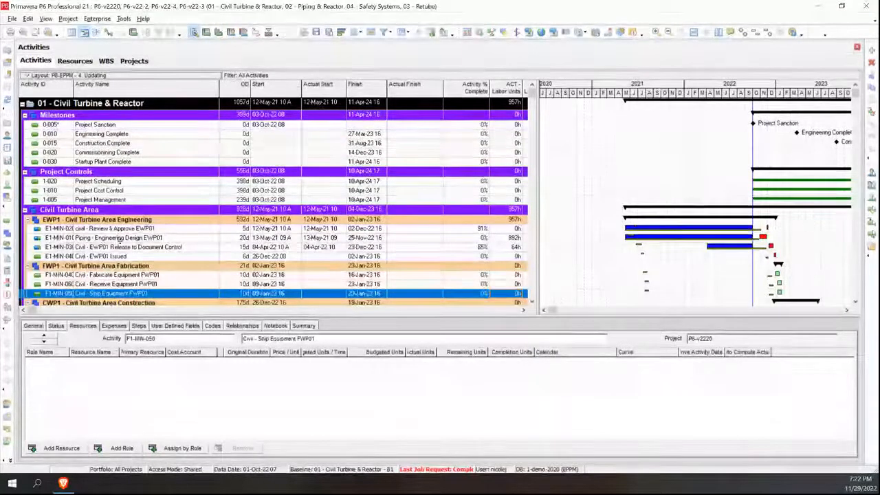
click(49, 228)
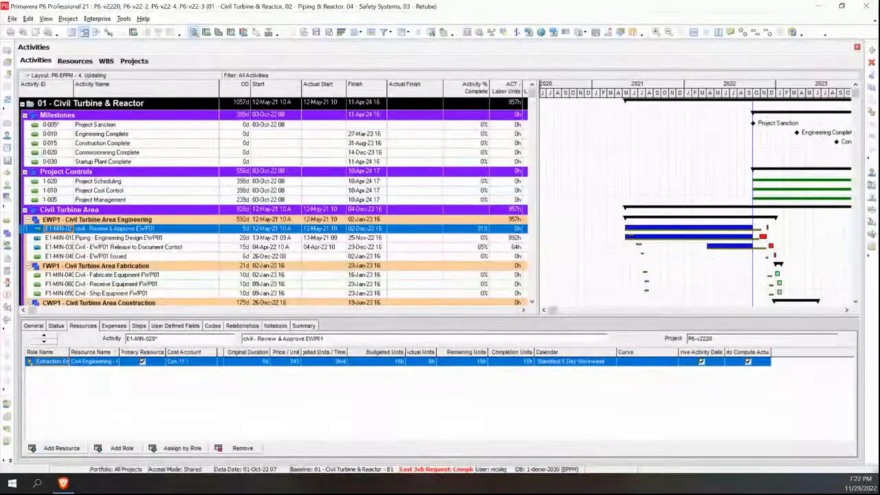
- Set the actual finish of the activity civil - Review & Approve EWP01 to 30-Nov-22
scroll(43, 177, down, 4)
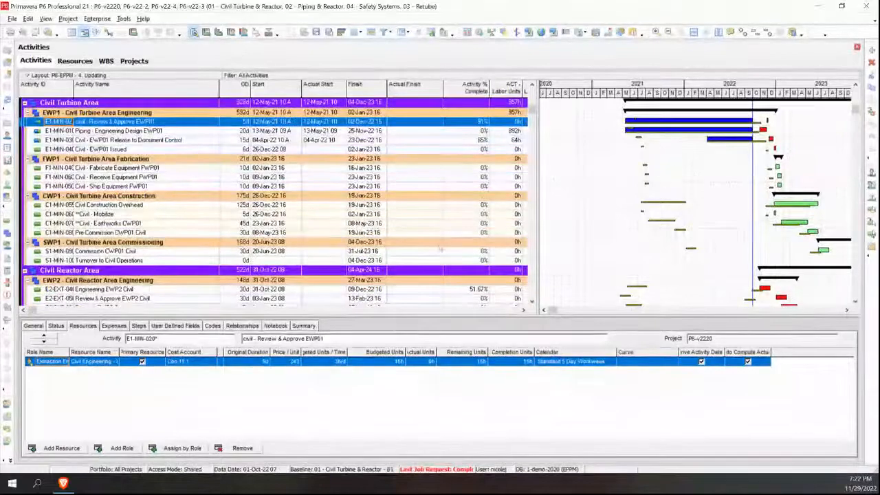
scroll(198, 211, up, 4)
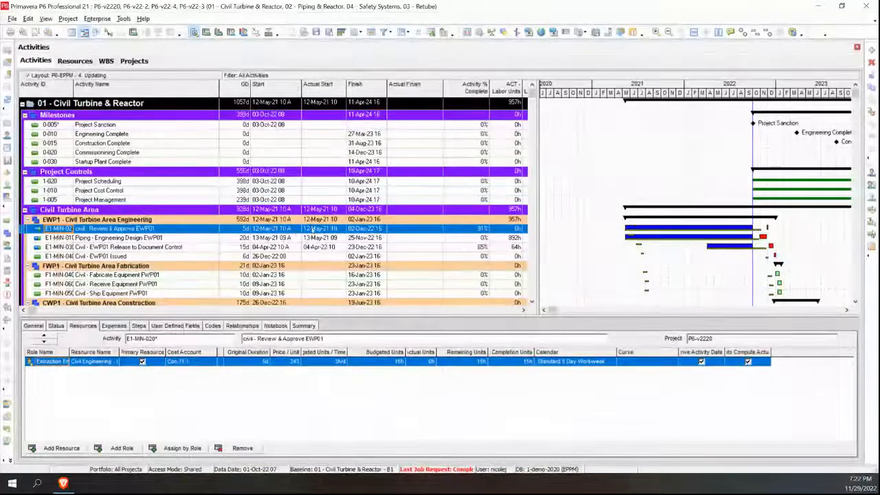
click(435, 232)
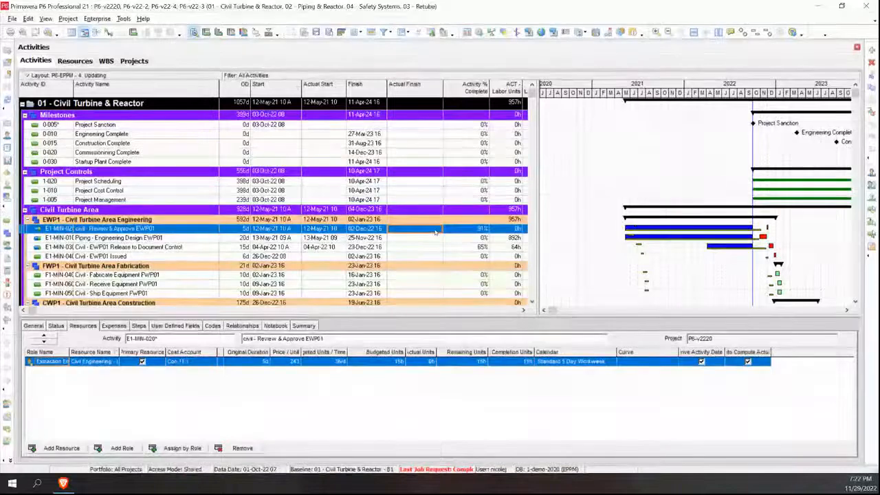
click(438, 228)
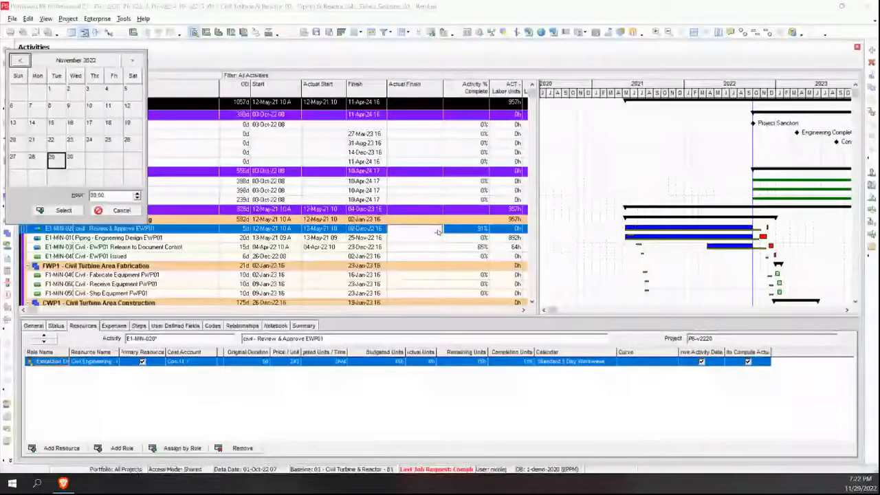
double_click(71, 158)
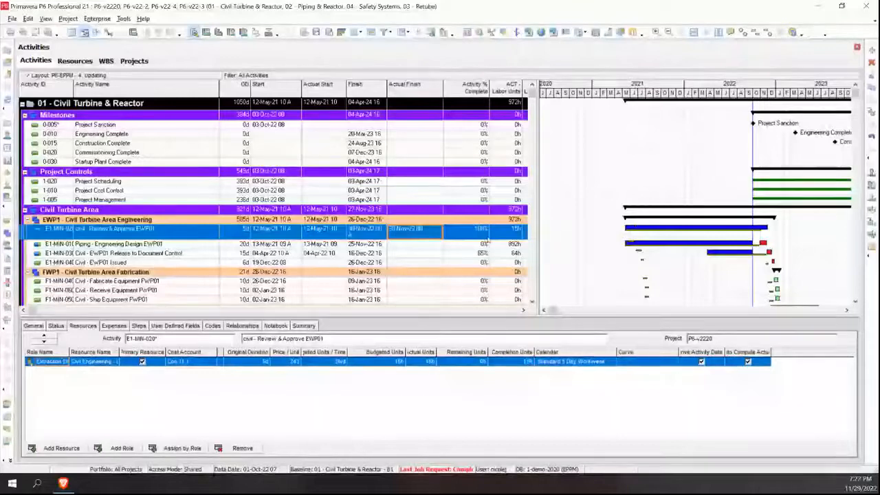
- Set the actual labor units of civil - Review & Approve EWP01 to 10h, and widen the table to show the remaining labor units and cost columns
click(513, 232)
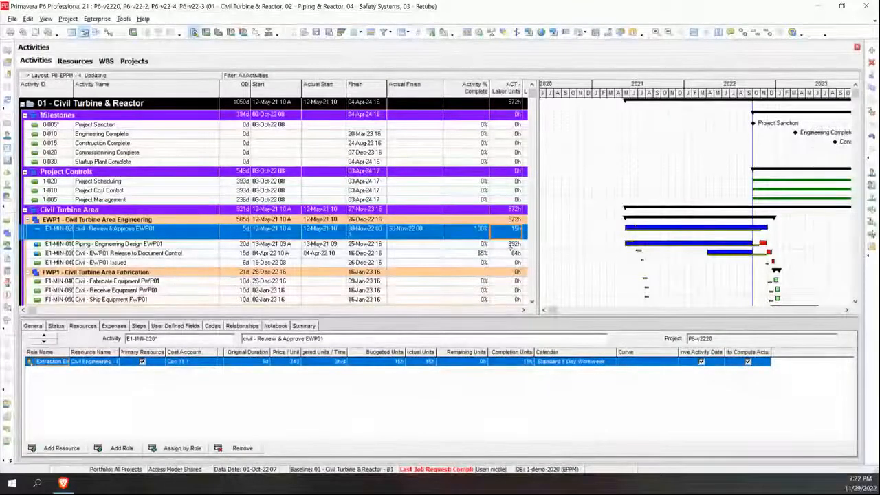
click(512, 232)
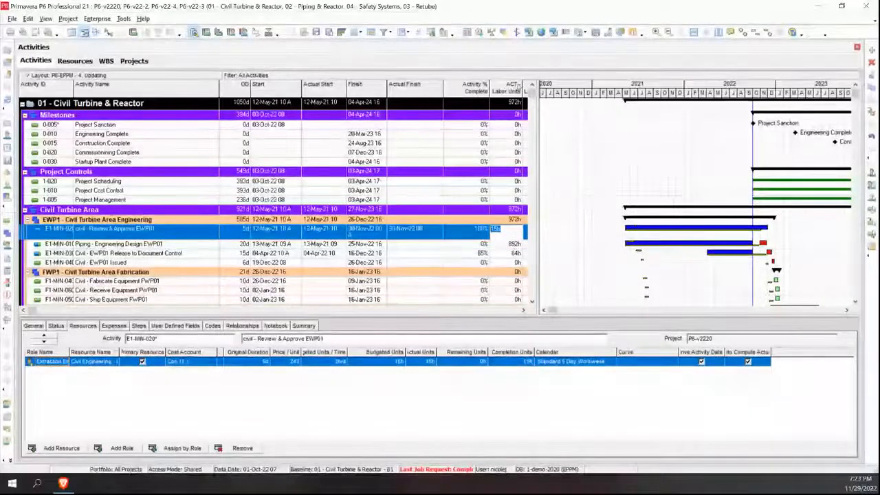
text(10)
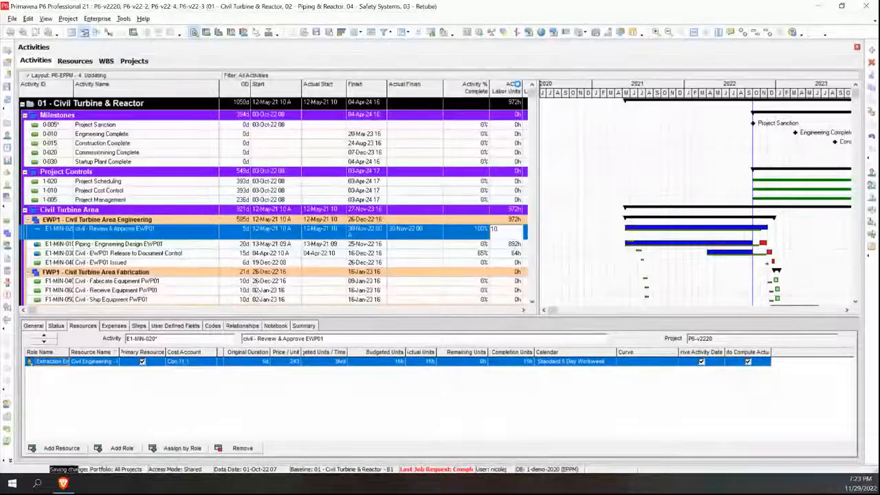
key(Return)
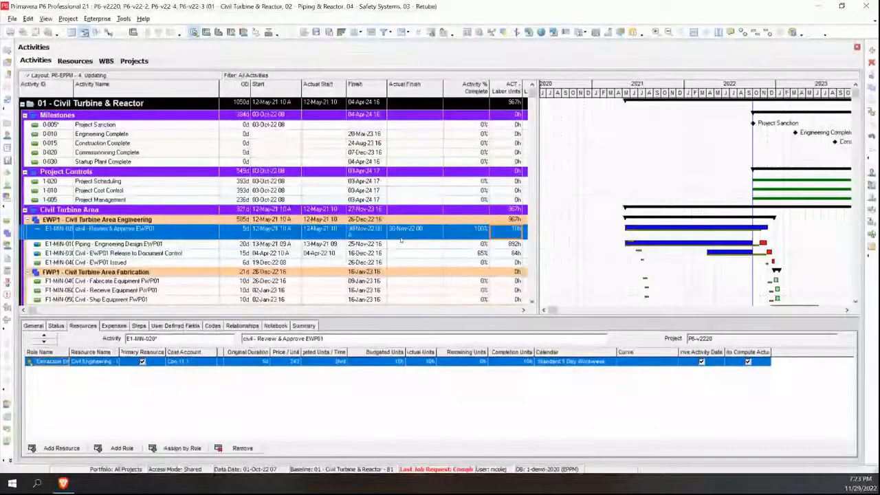
click(401, 242)
drag(541, 238, 631, 238)
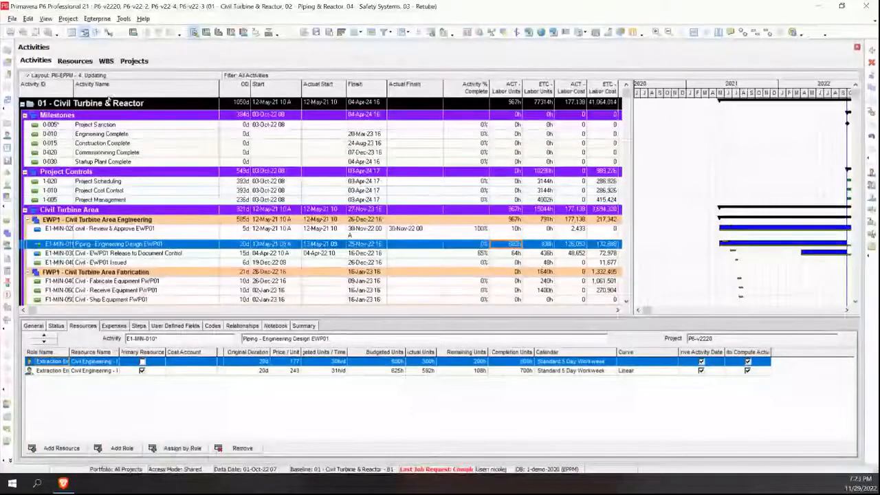
- Apply the layout P6-EPPM - 5. Earned Value to the open projects
click(68, 75)
mouse_move(42, 87)
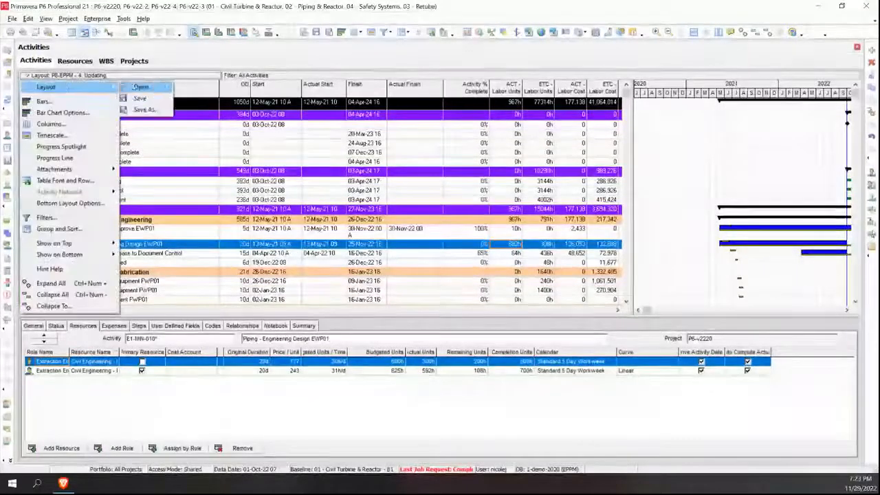
click(141, 87)
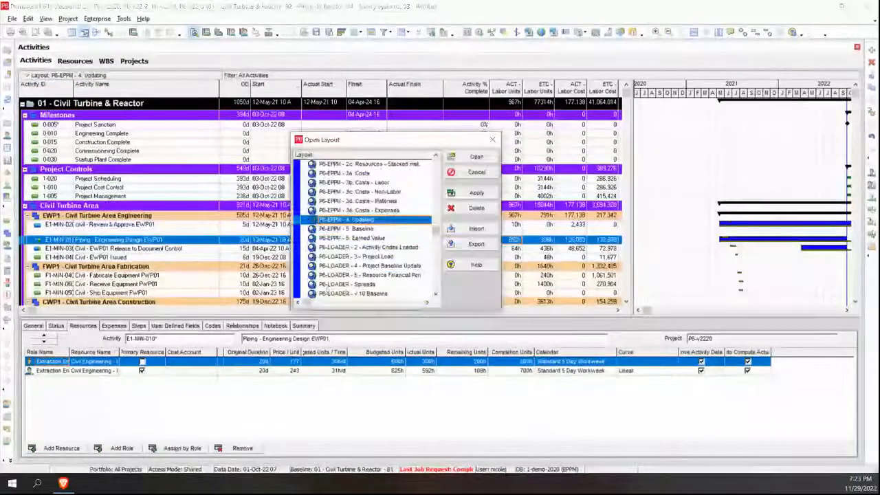
click(375, 238)
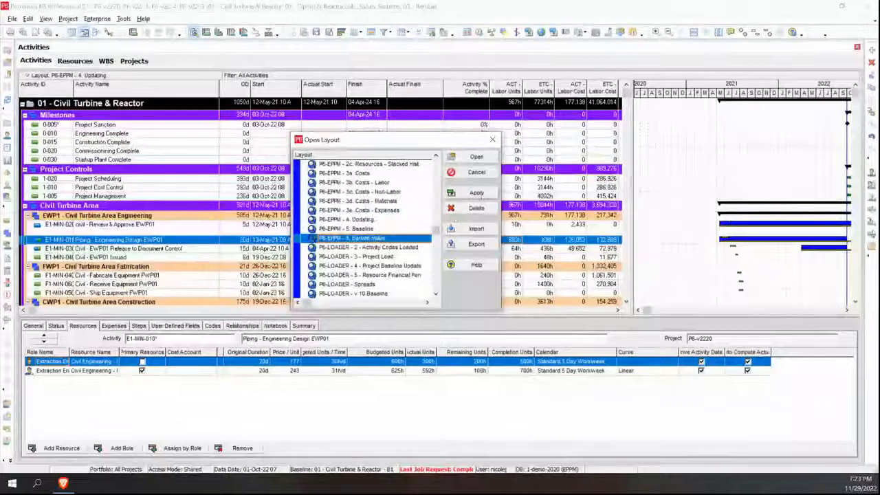
click(479, 194)
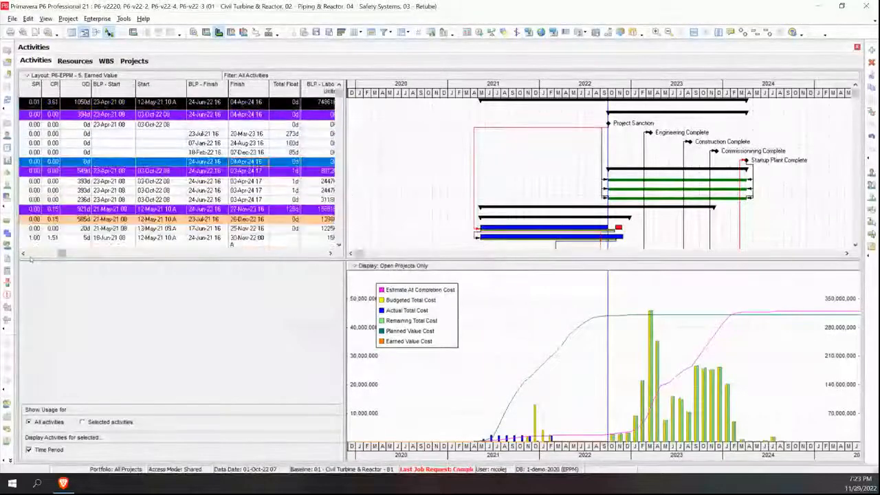
- Examine the SPI and CPI values of civil - Review & Approve EWP01 and Civil - EWP01 Release to Document Control
click(25, 253)
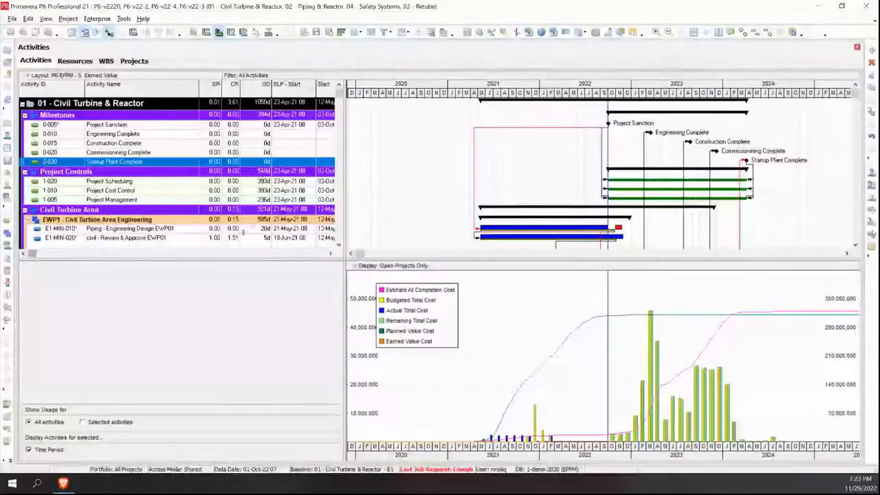
click(214, 238)
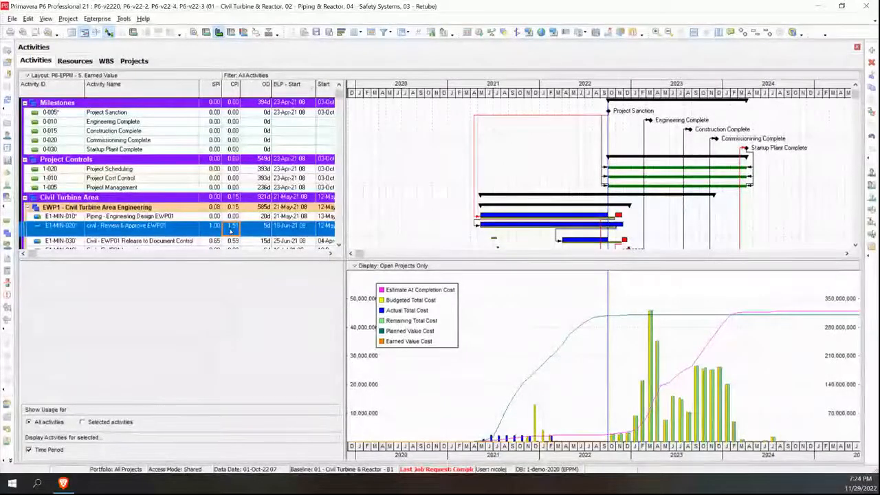
click(230, 240)
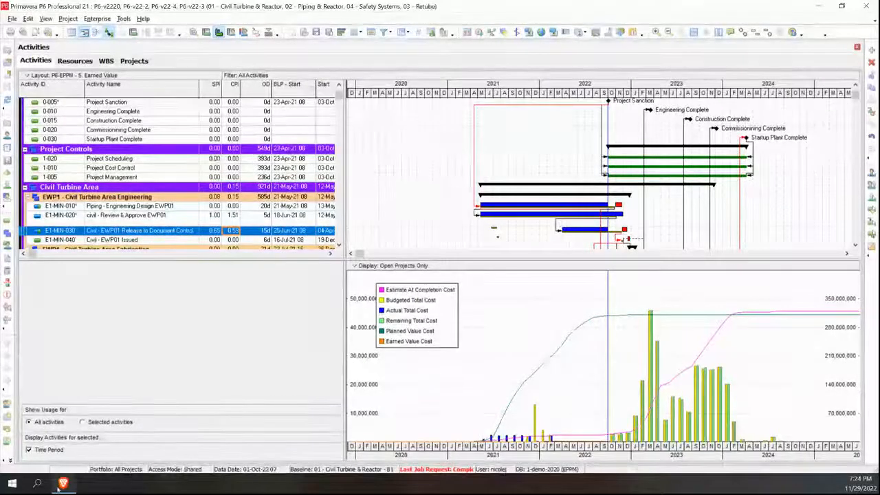
- Switch to the Brave browser and display the Power BI report Project Detail (1-demo-2020)
mouse_move(62, 484)
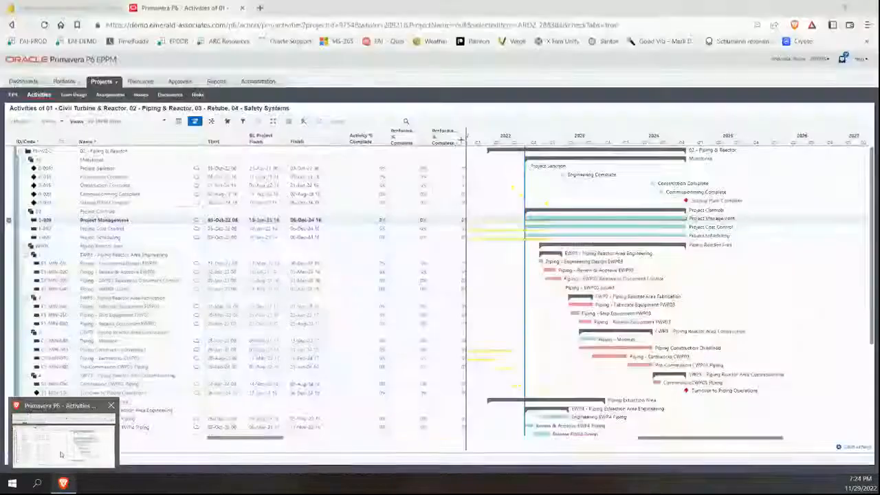
click(60, 450)
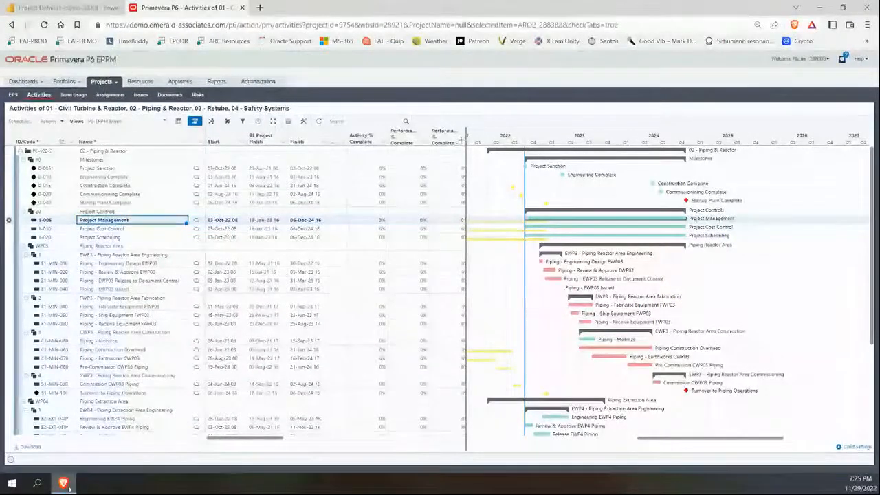
mouse_move(69, 488)
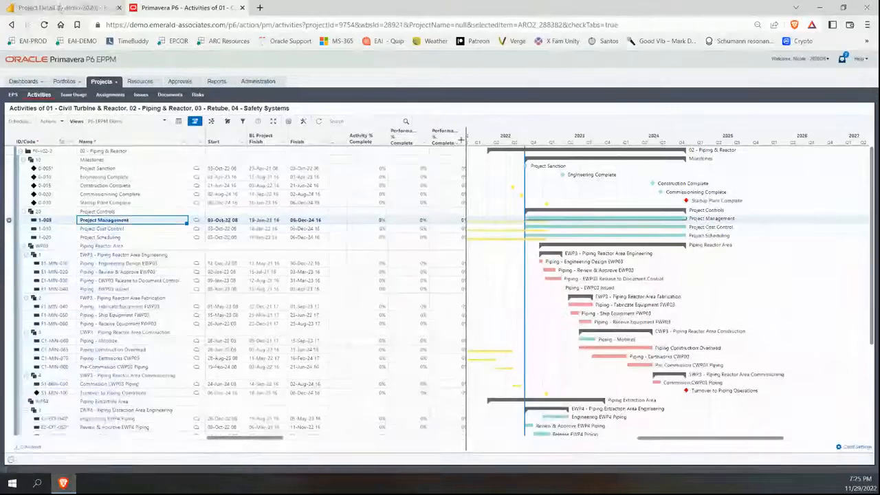
click(62, 10)
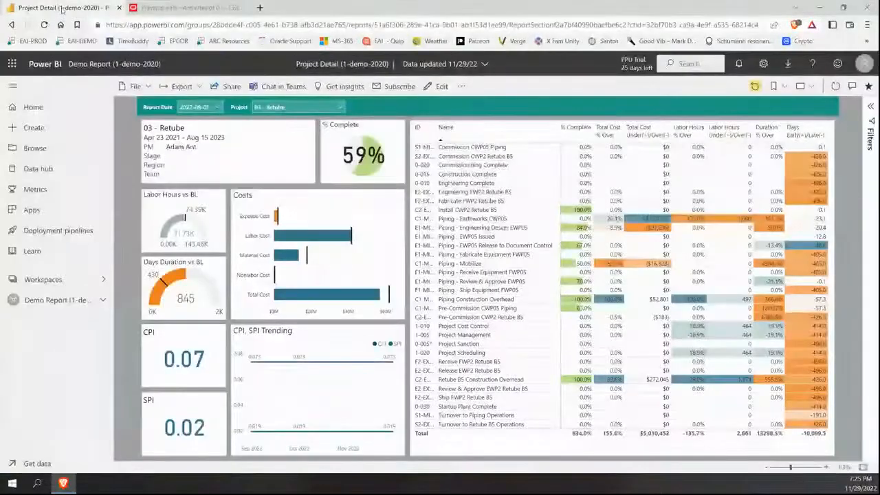